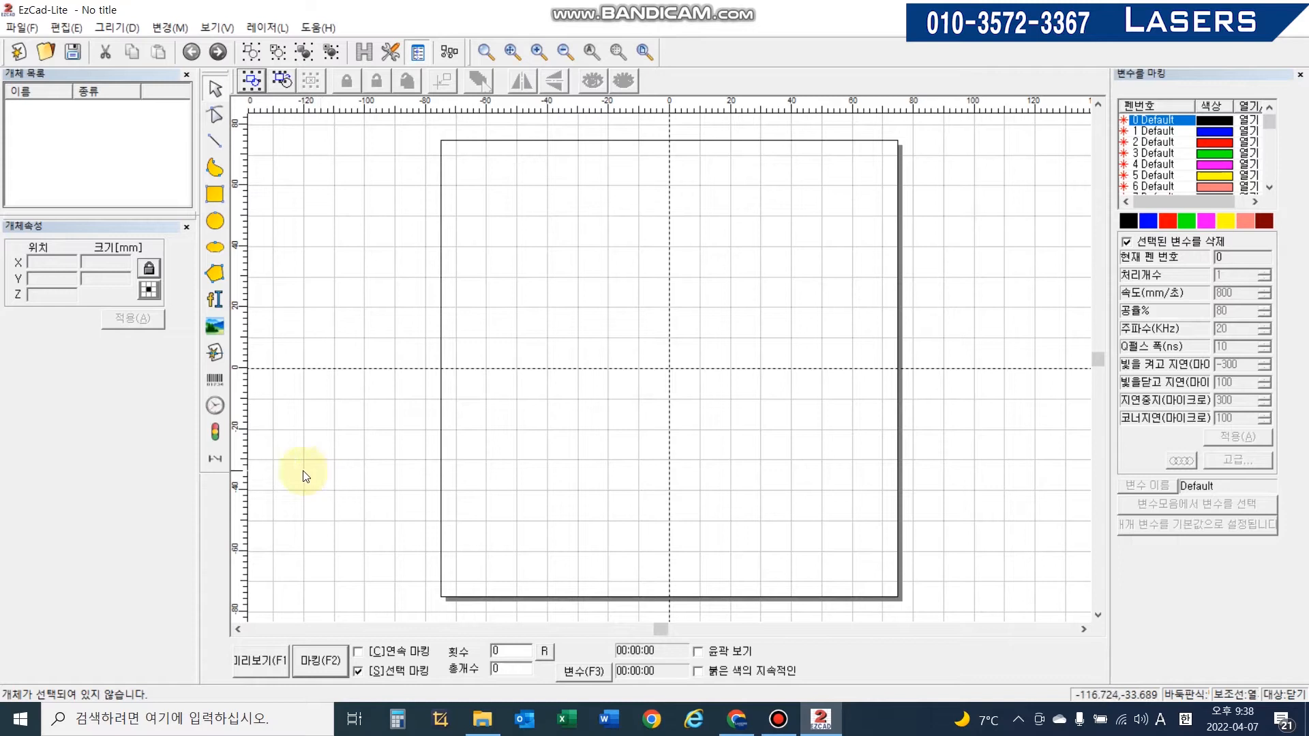
- Launch Adobe Illustrator 2021 and open the logo file 특허청 (2).ai
click(16, 724)
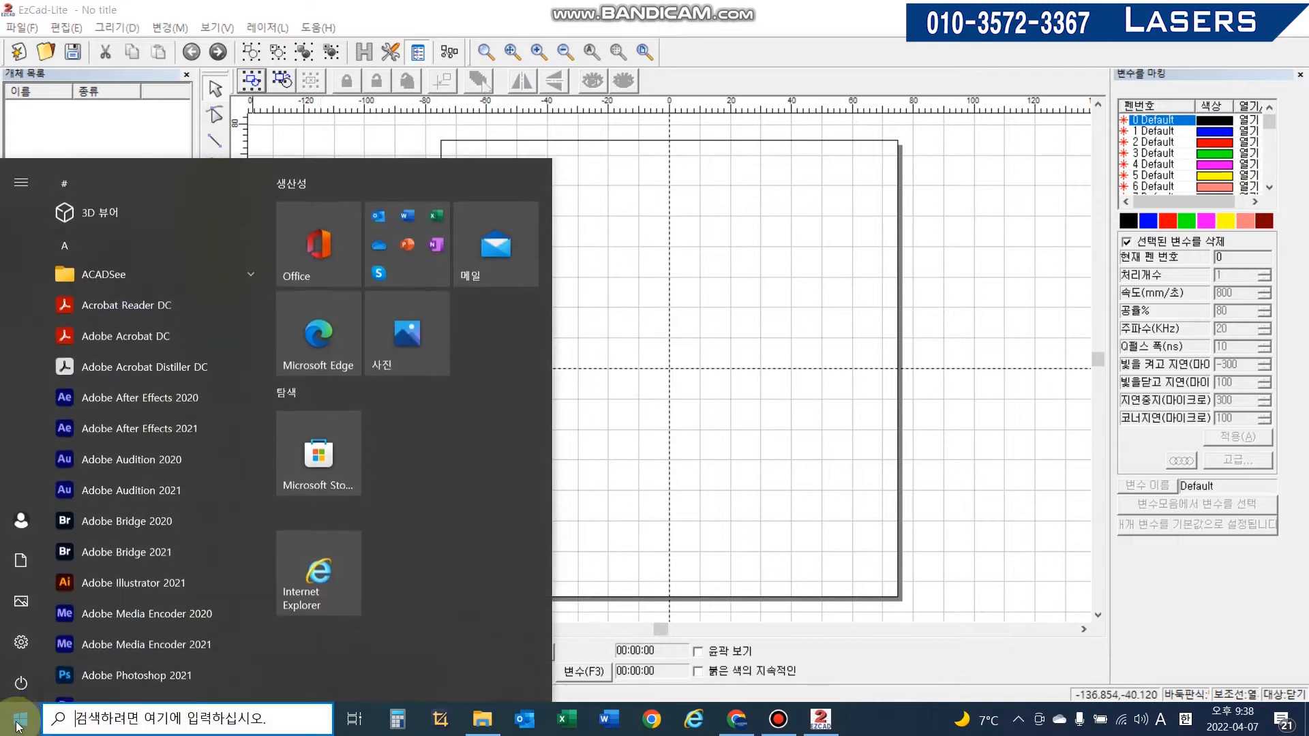
click(116, 582)
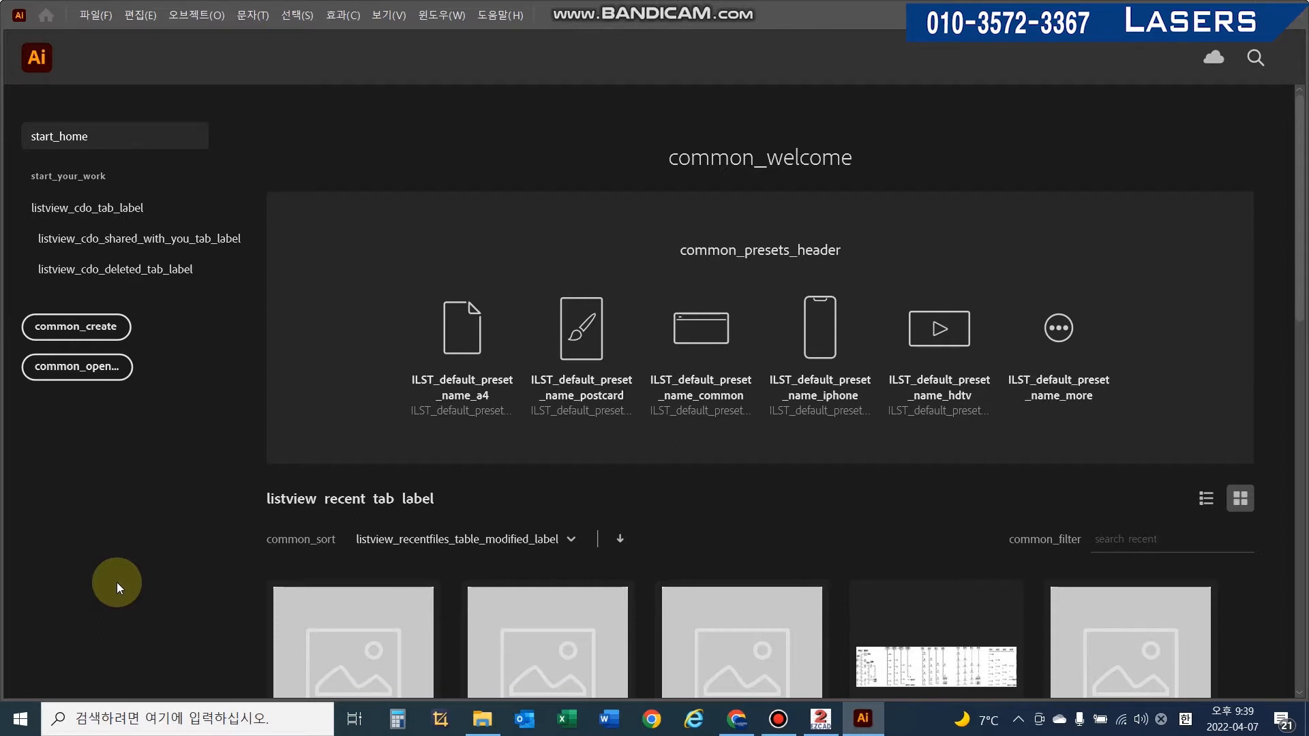
click(95, 14)
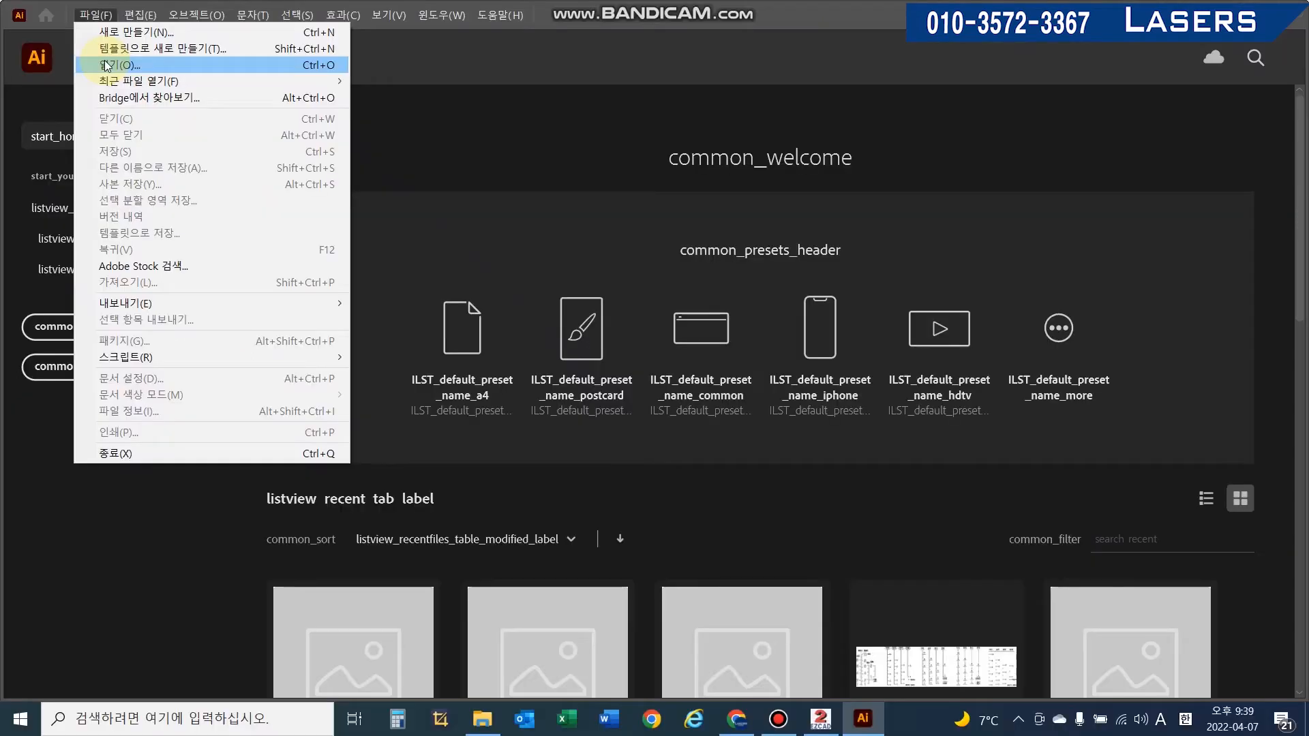
click(106, 65)
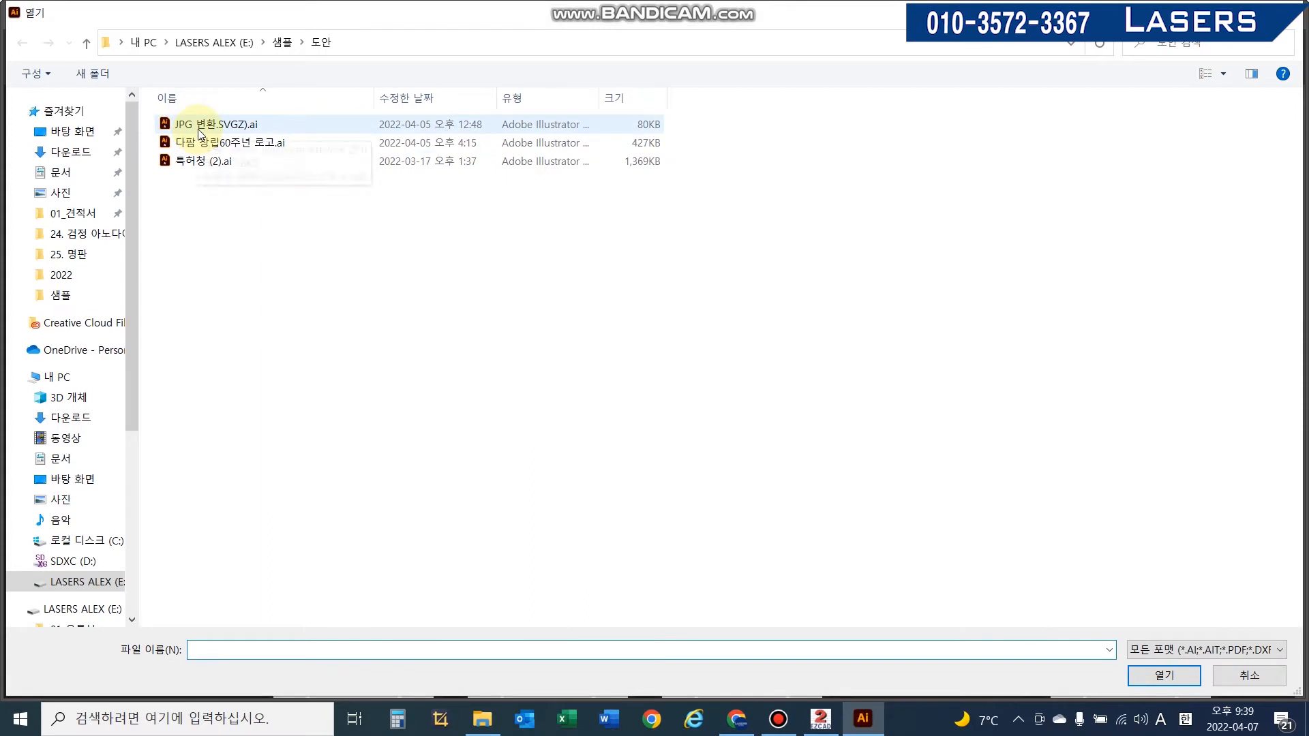
click(201, 164)
click(201, 164)
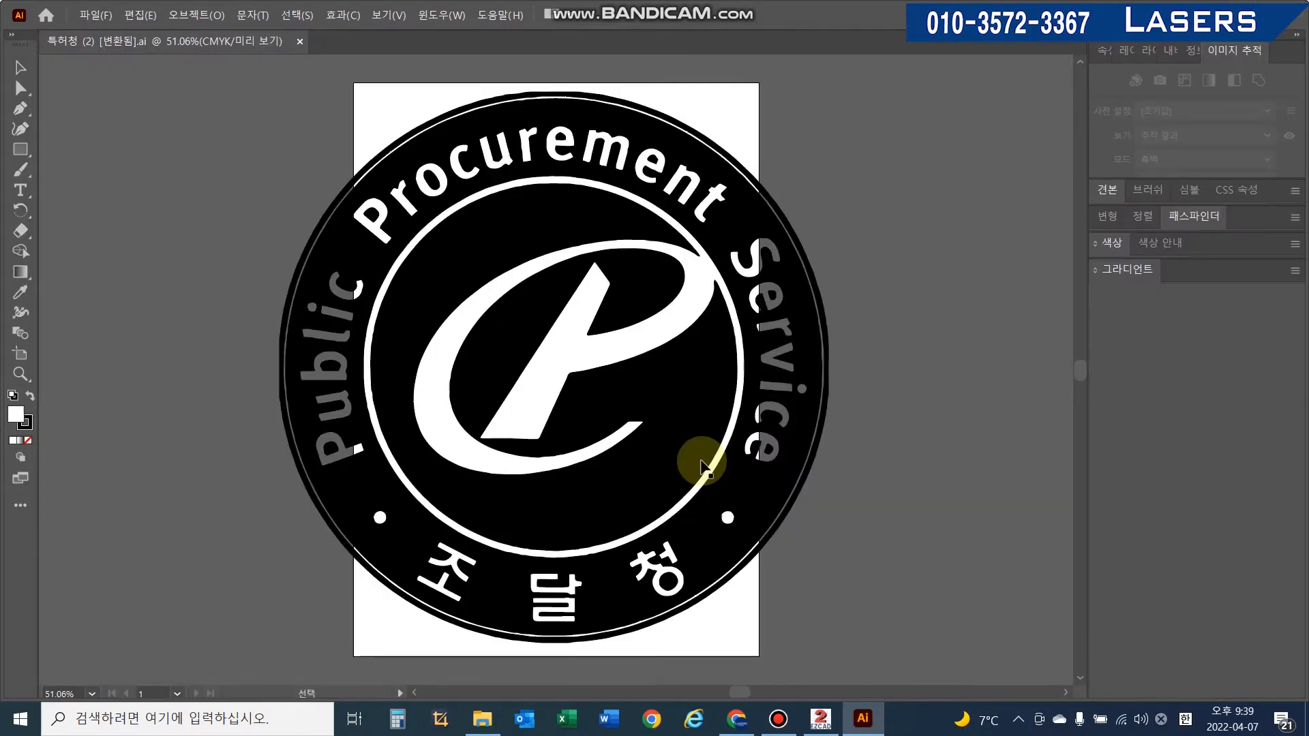
- Save the document under the name 특허청 (2) [변환됨].ai in Adobe Illustrator format
click(161, 95)
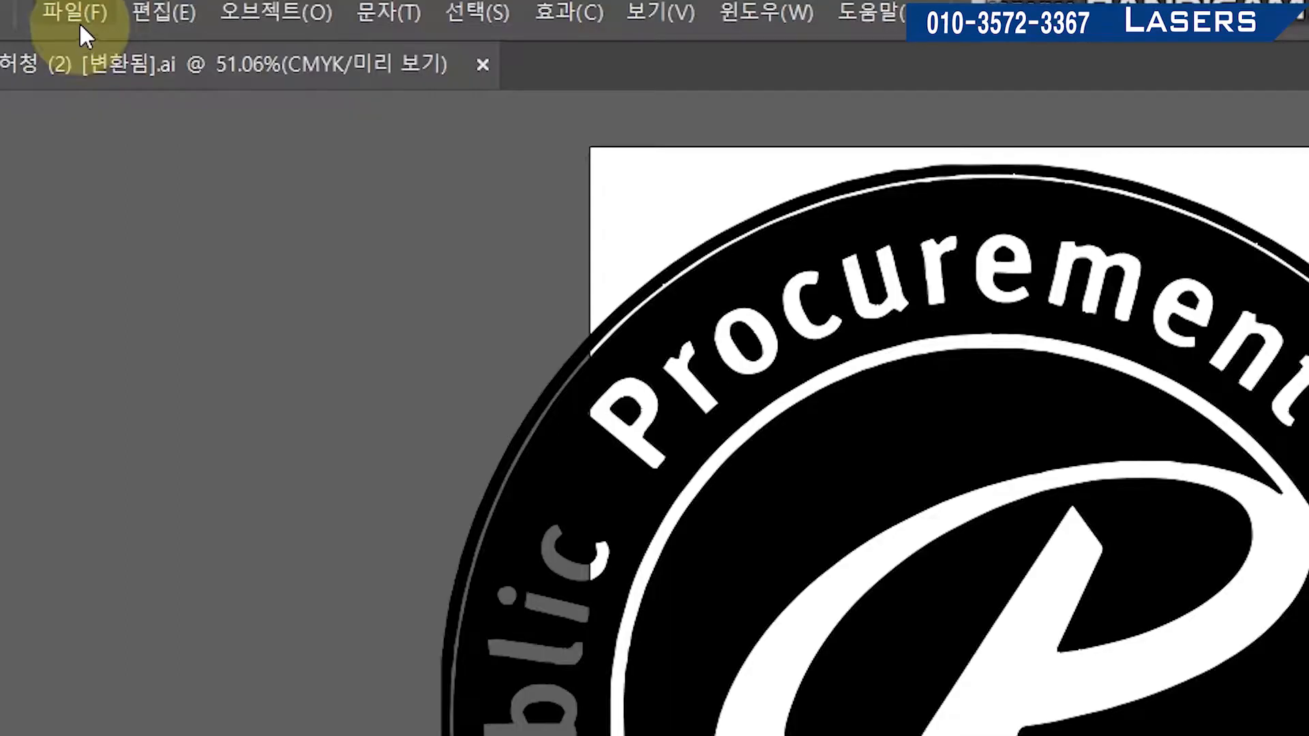
click(94, 14)
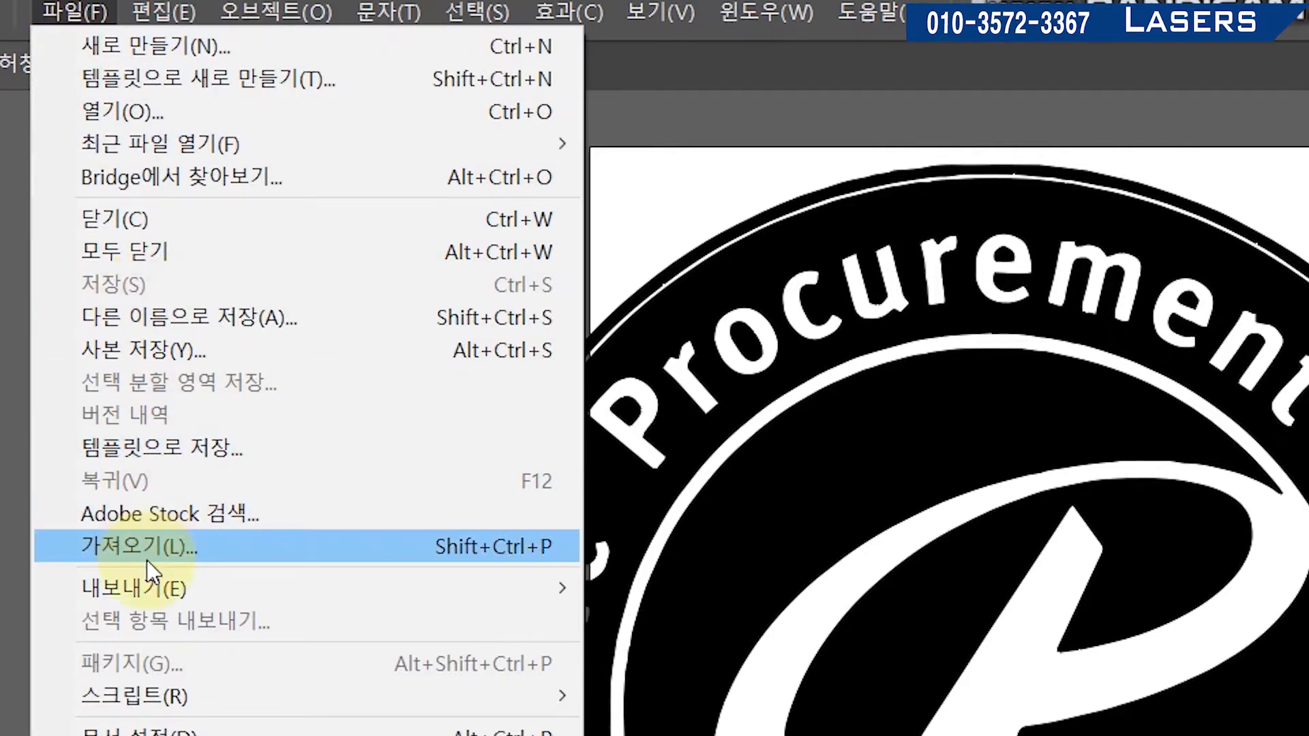
click(178, 309)
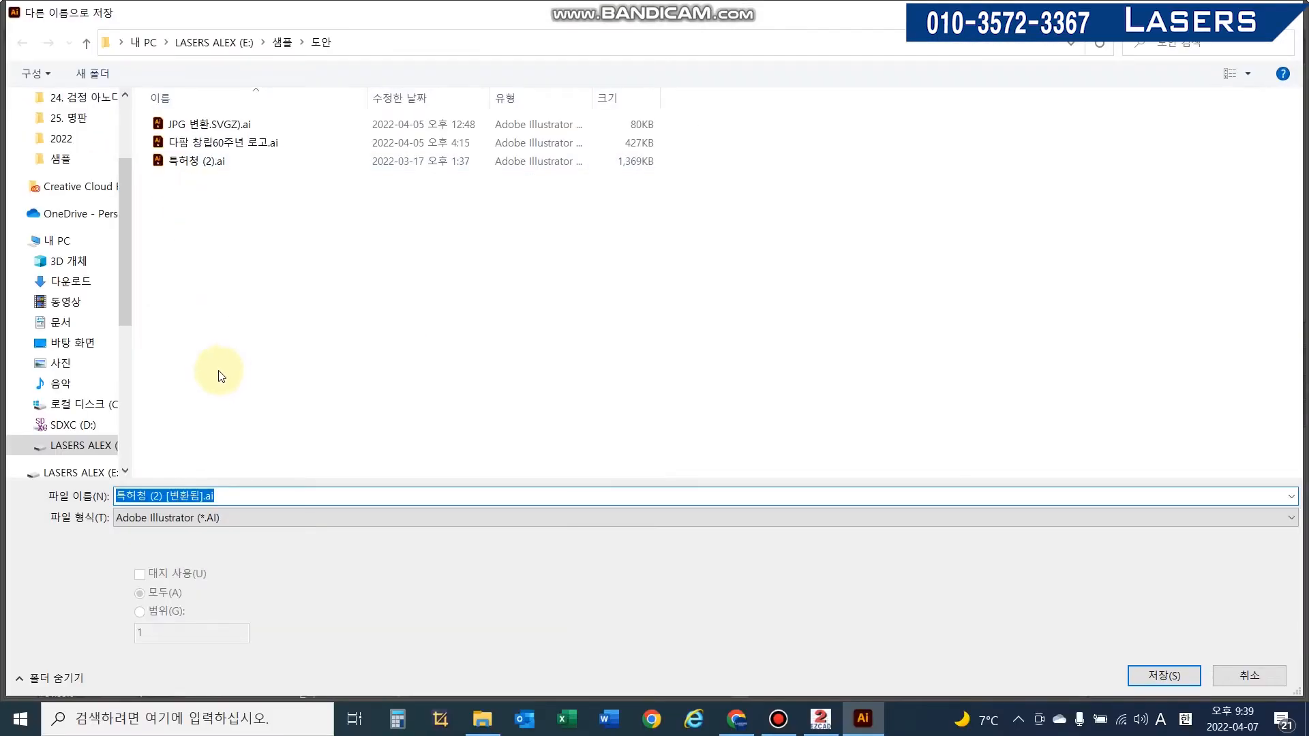
click(199, 495)
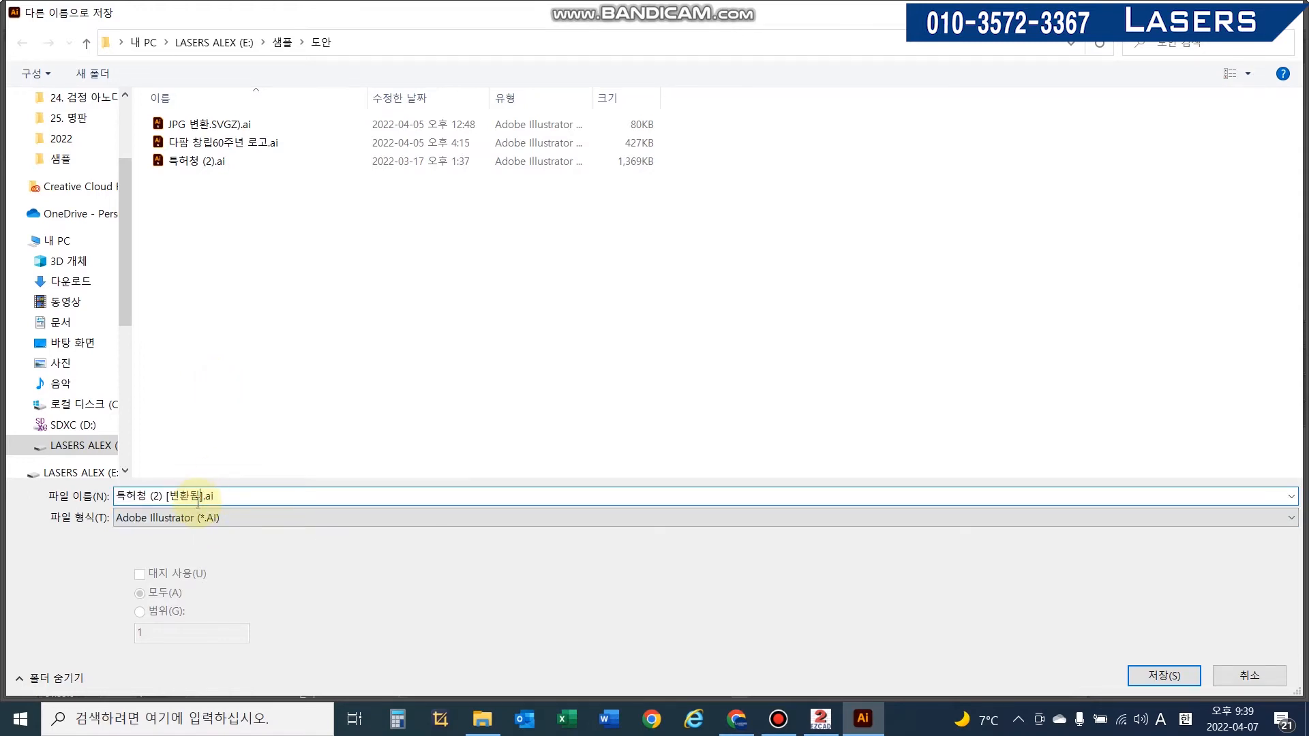
click(1185, 682)
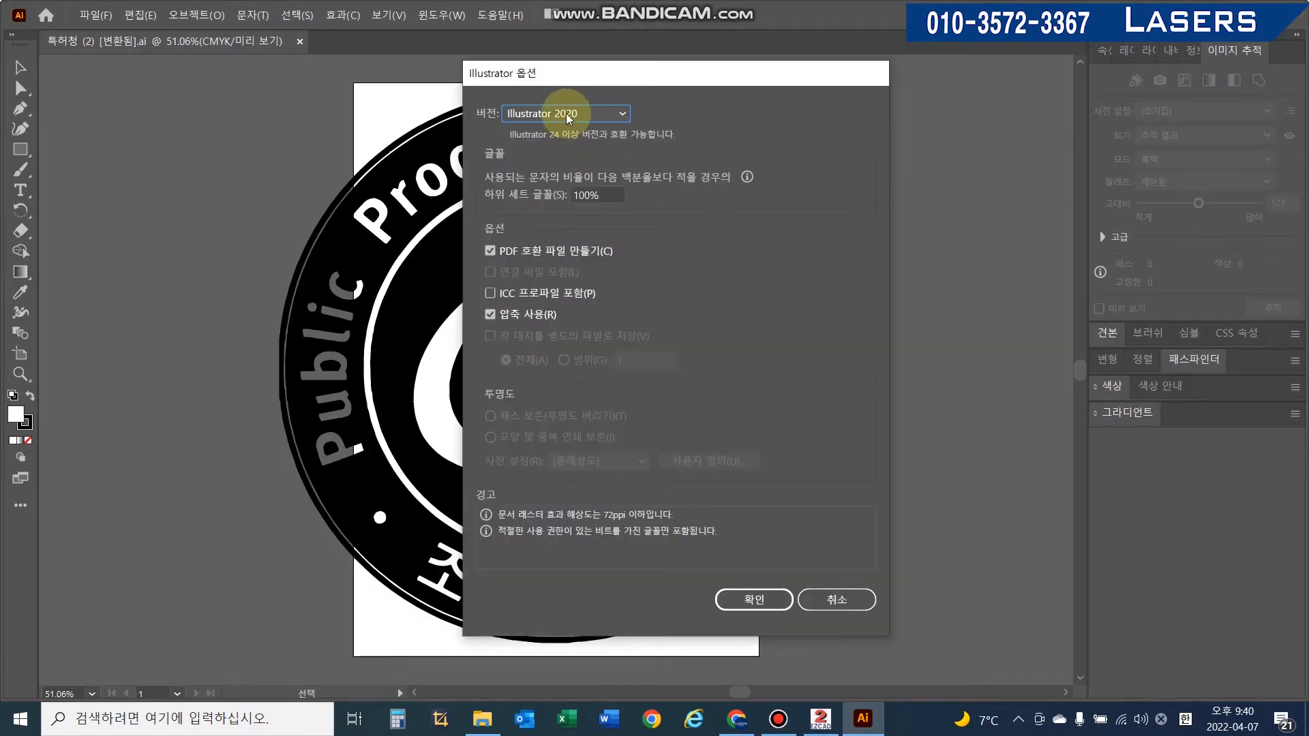
- Set the Illustrator options version to Illustrator 8 and confirm the save
click(567, 114)
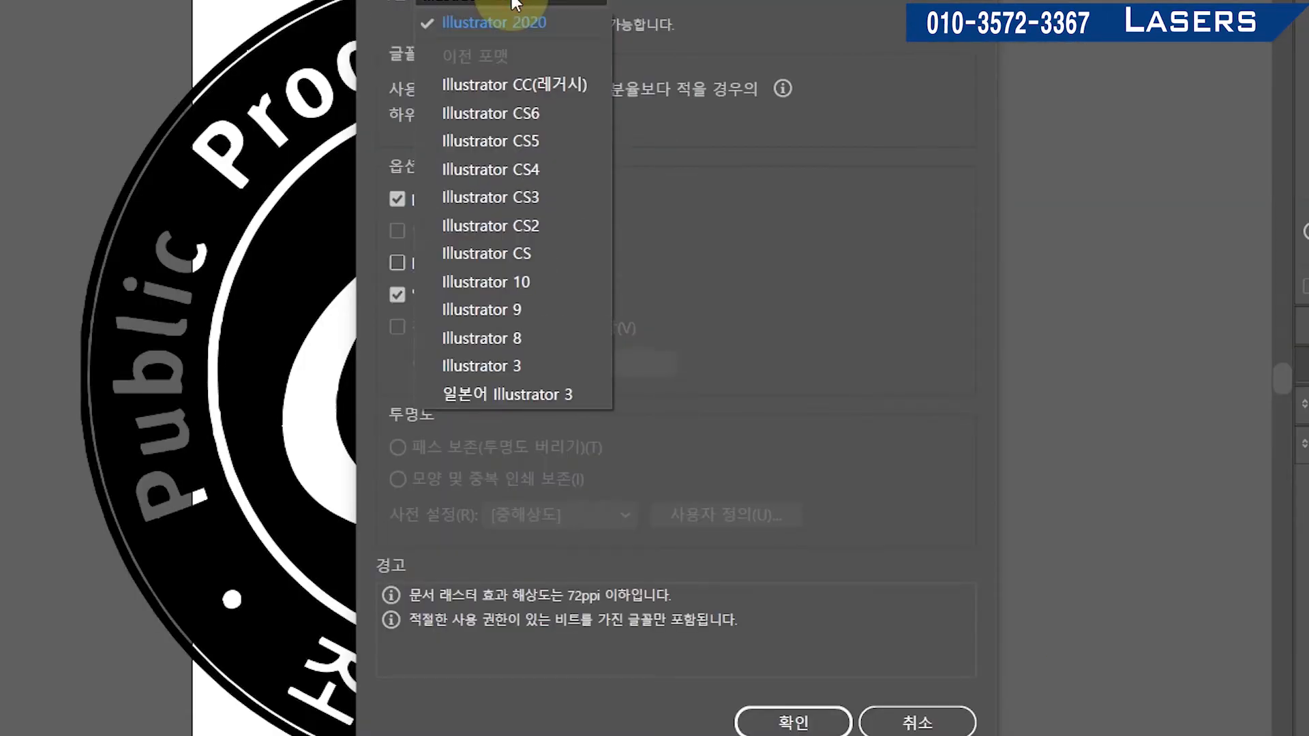
click(530, 338)
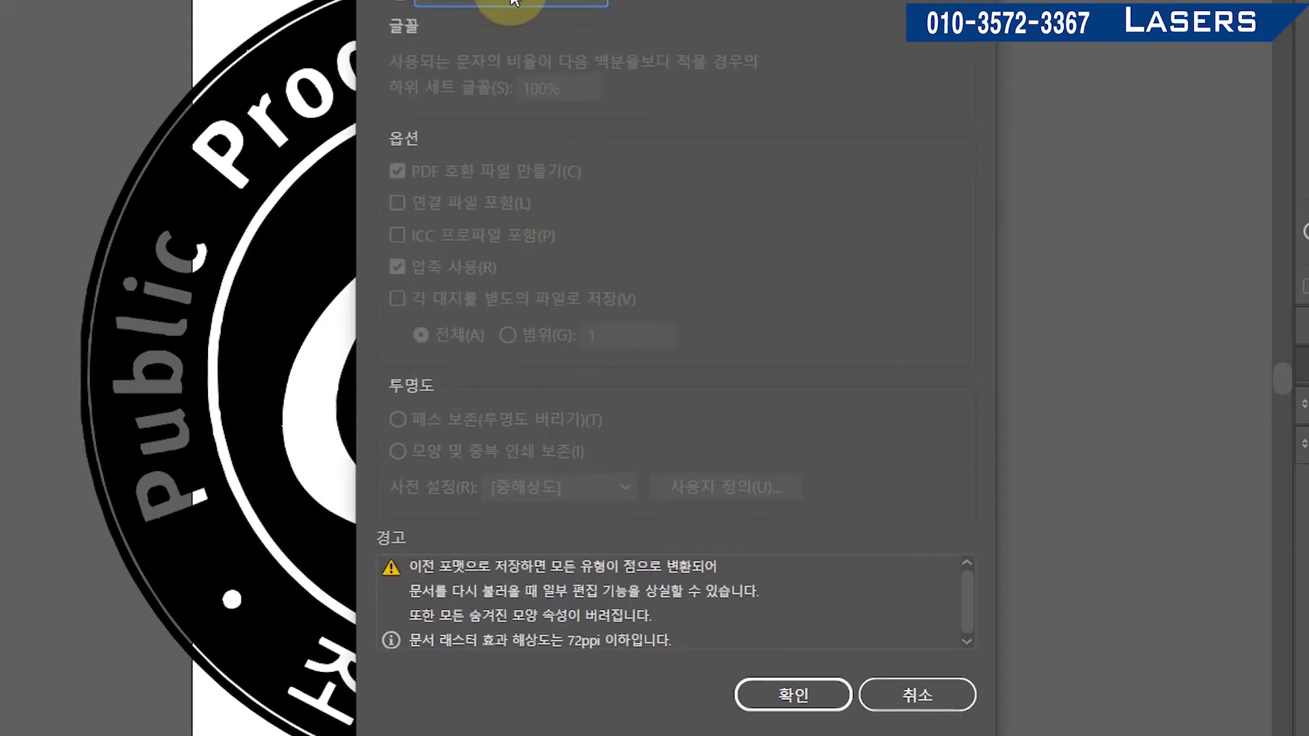
click(822, 702)
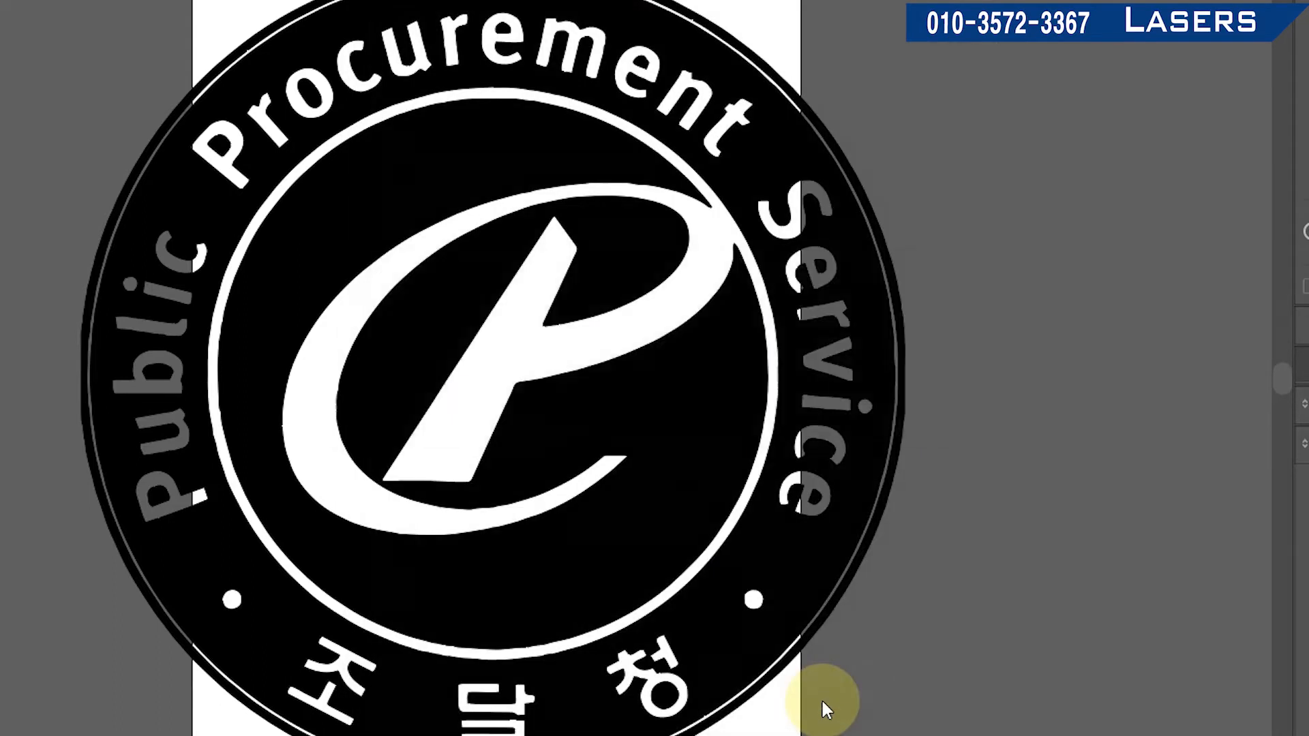
click(774, 402)
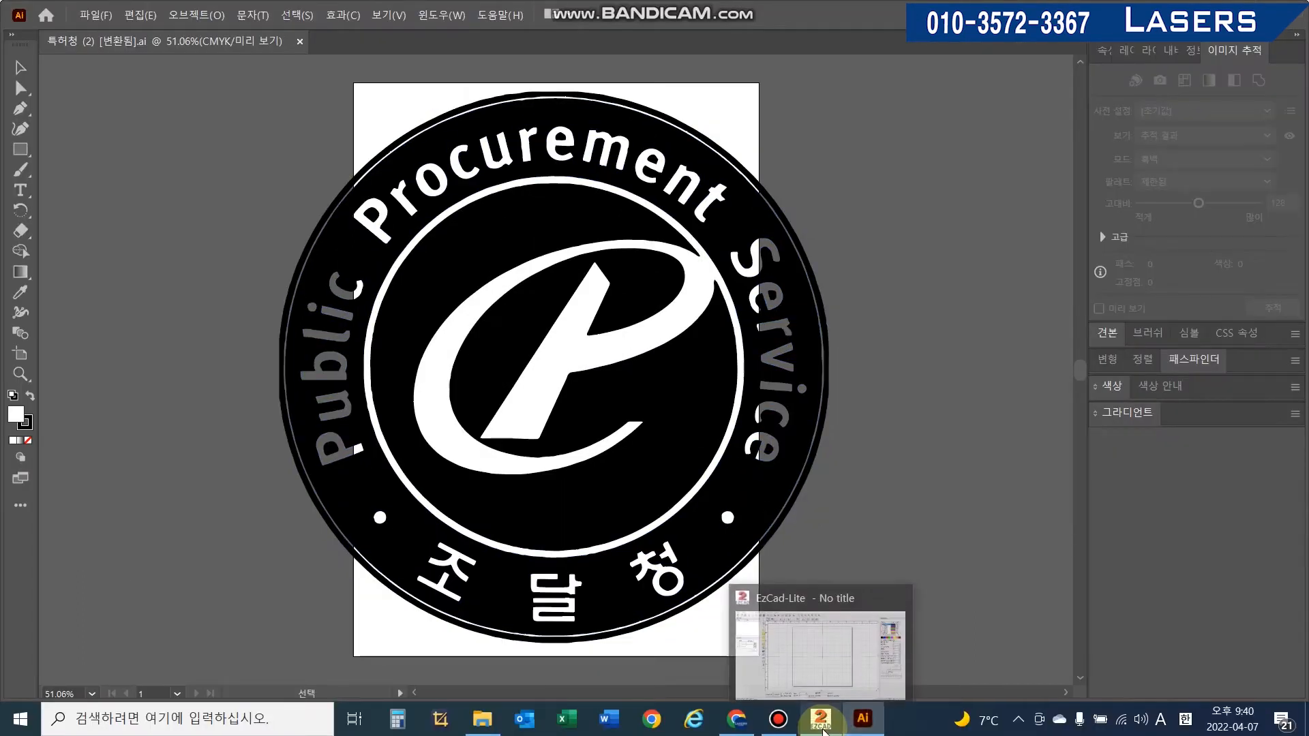
- Switch to EzCad and import the vector file 특허청 (2) [변환됨].ai
click(823, 729)
click(26, 30)
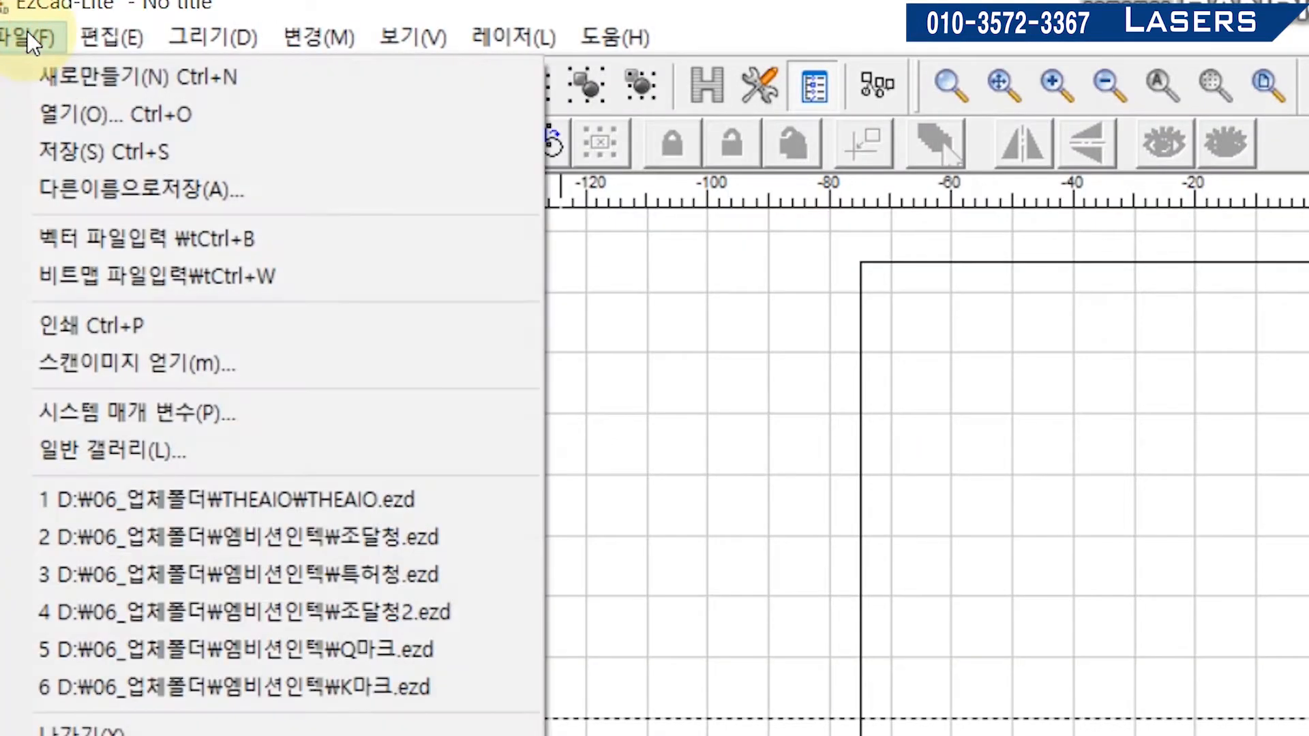
click(307, 3)
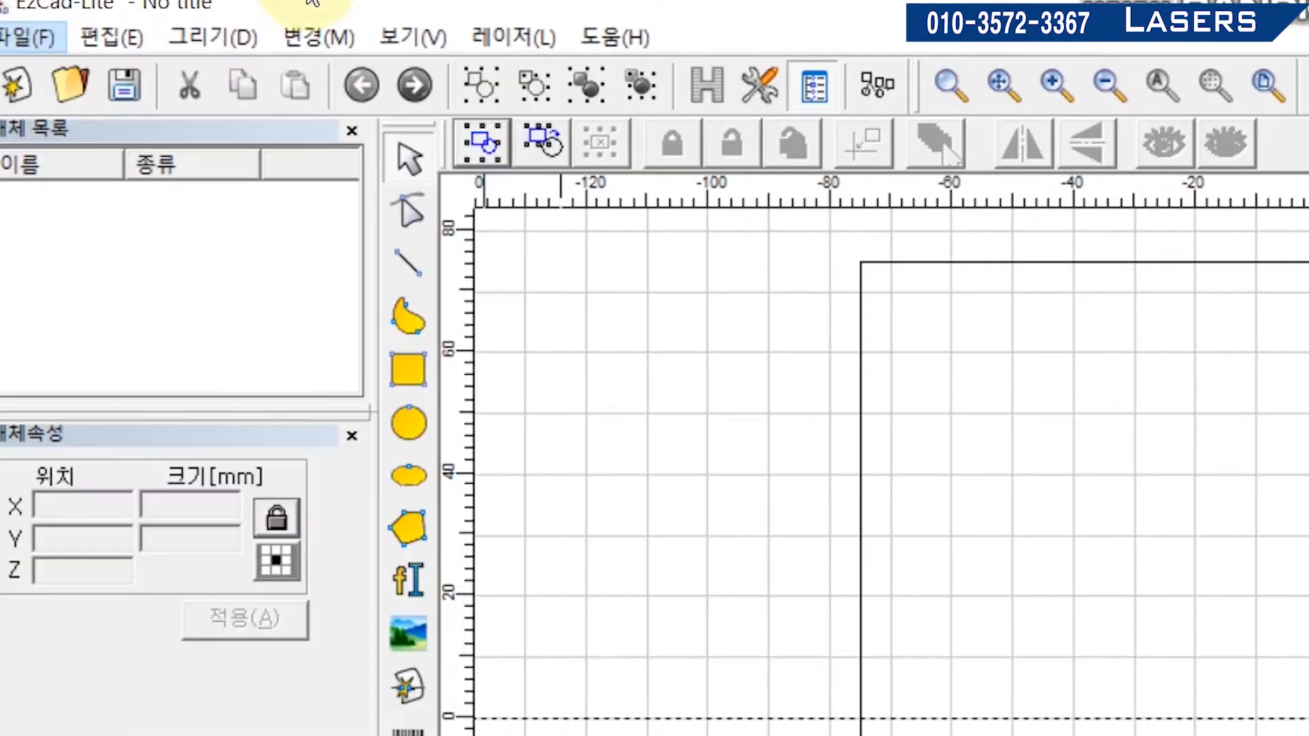
click(14, 27)
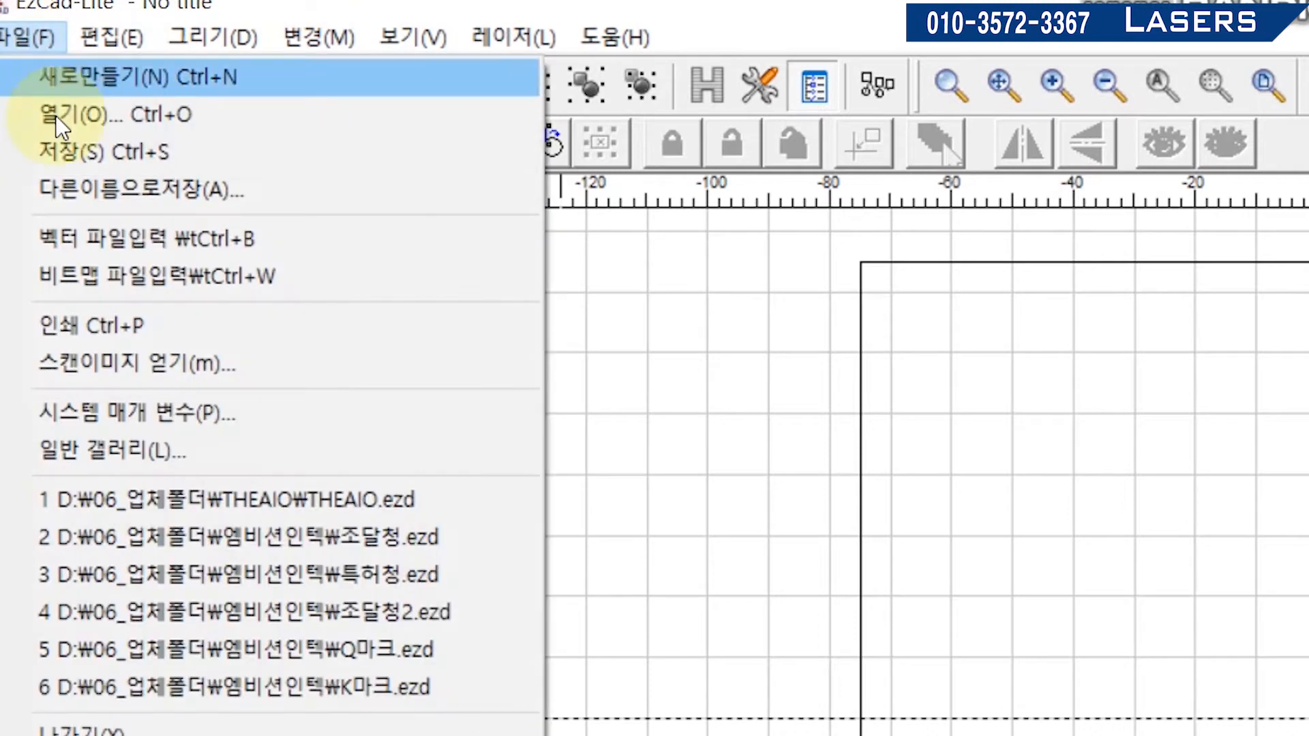
click(68, 250)
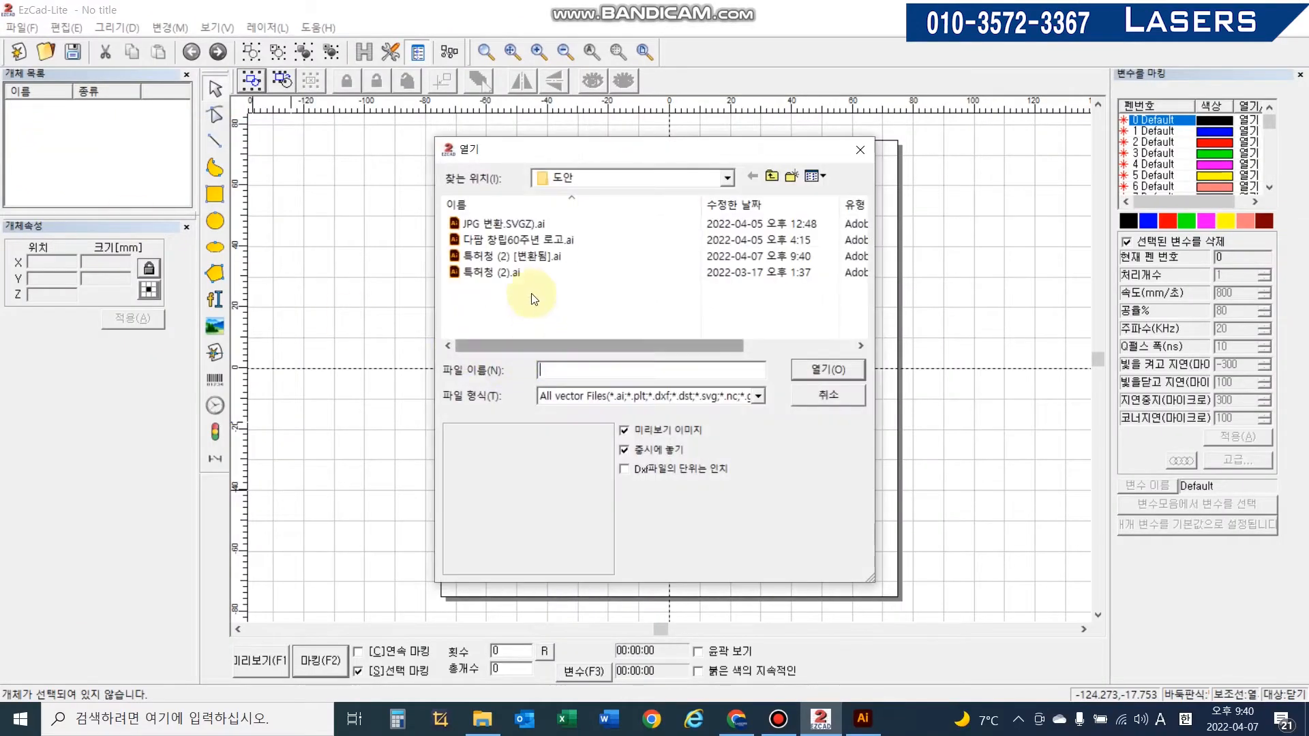
click(530, 263)
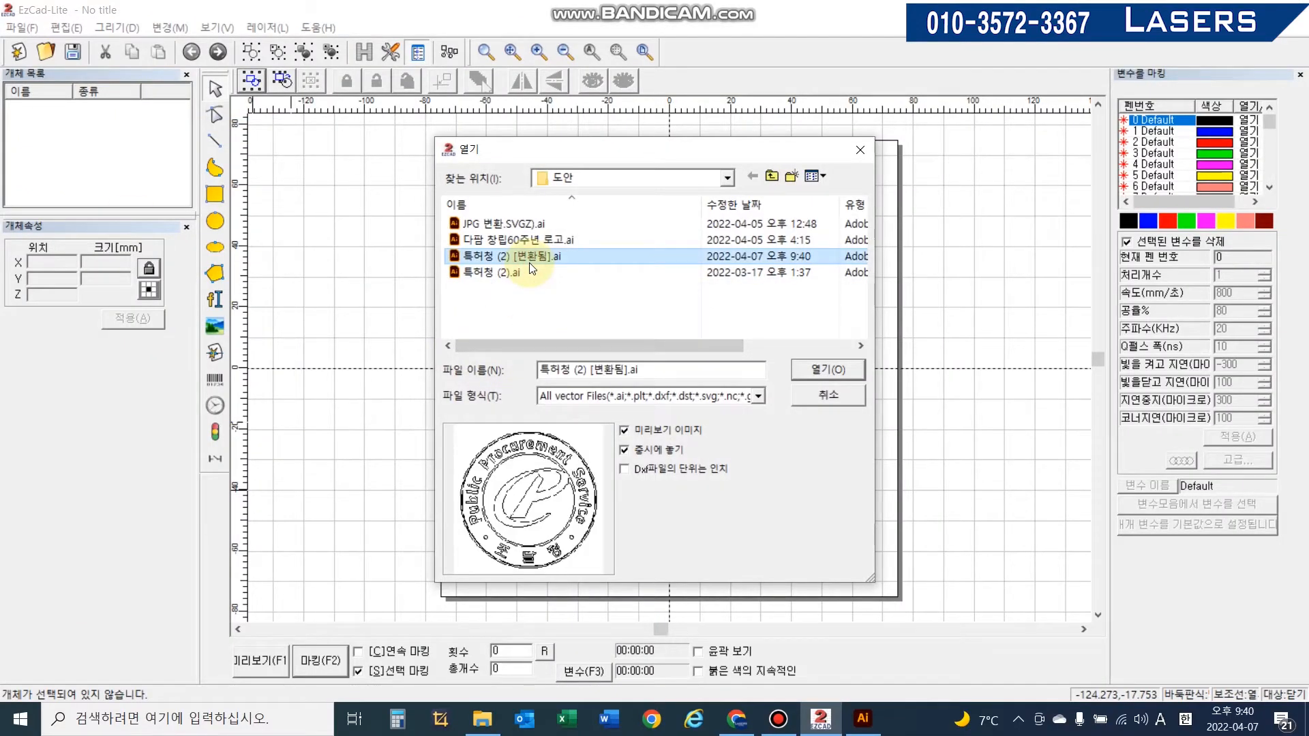
click(529, 490)
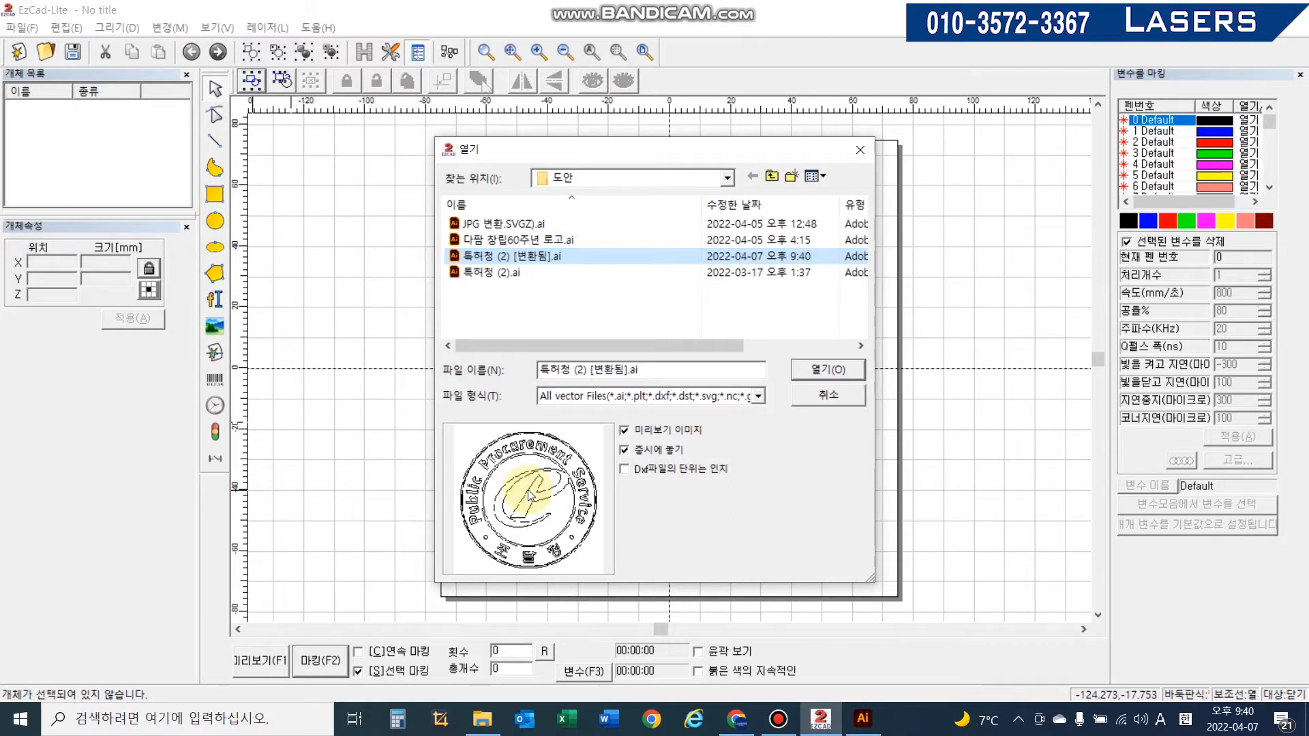
click(819, 370)
scroll(791, 379, down, 3)
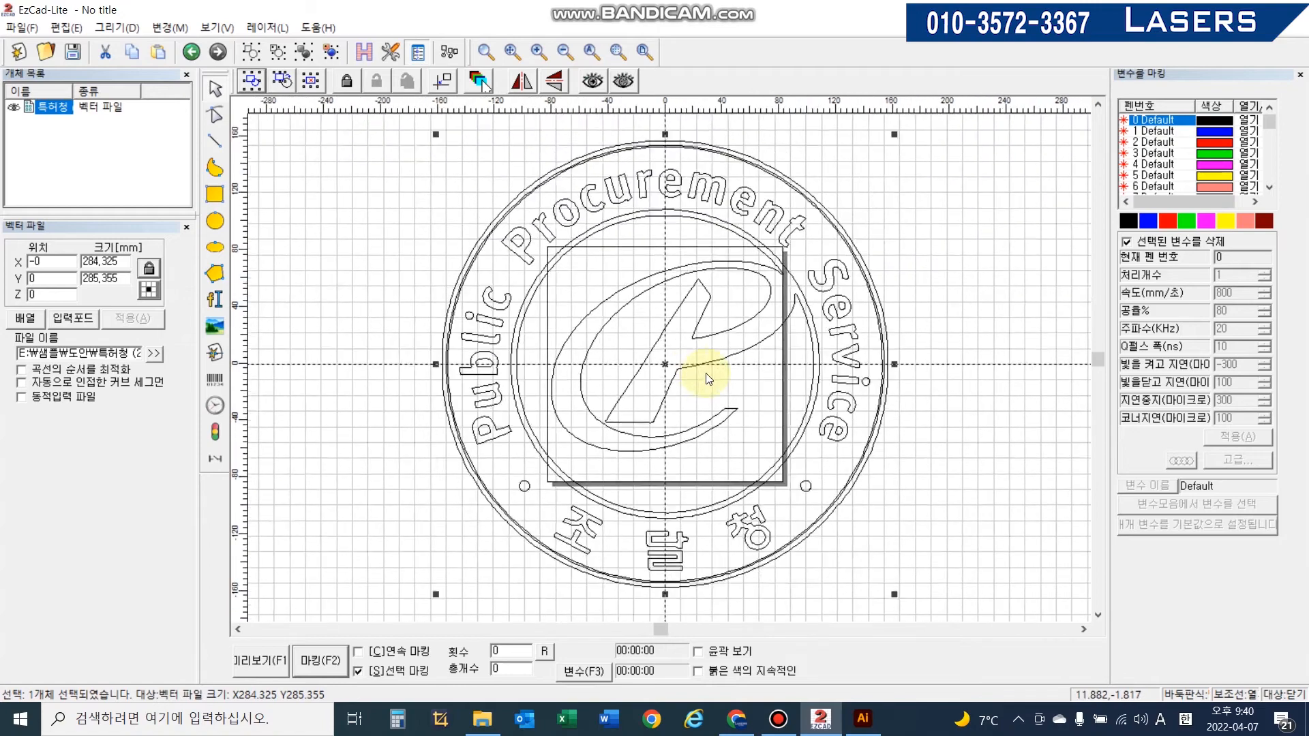
- Scale the imported logo down to about 96 × 97 mm and center it on the work area
click(866, 725)
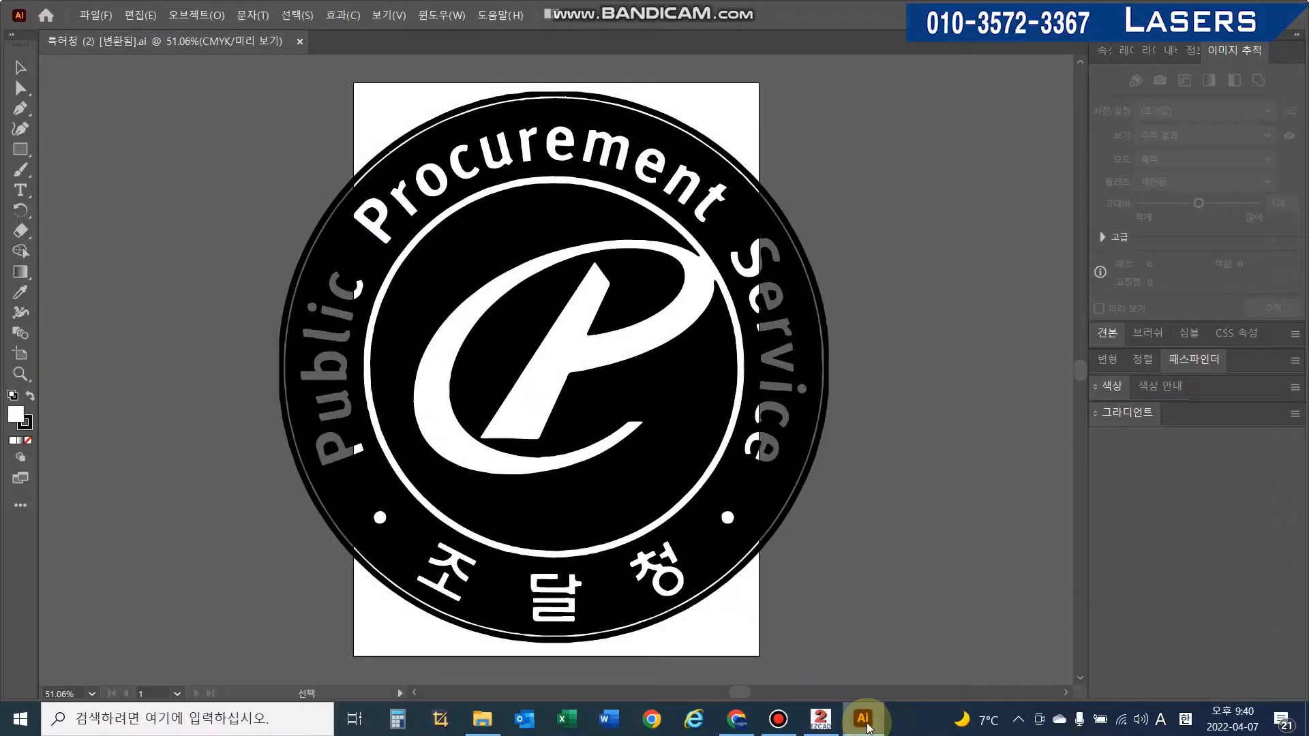
click(821, 719)
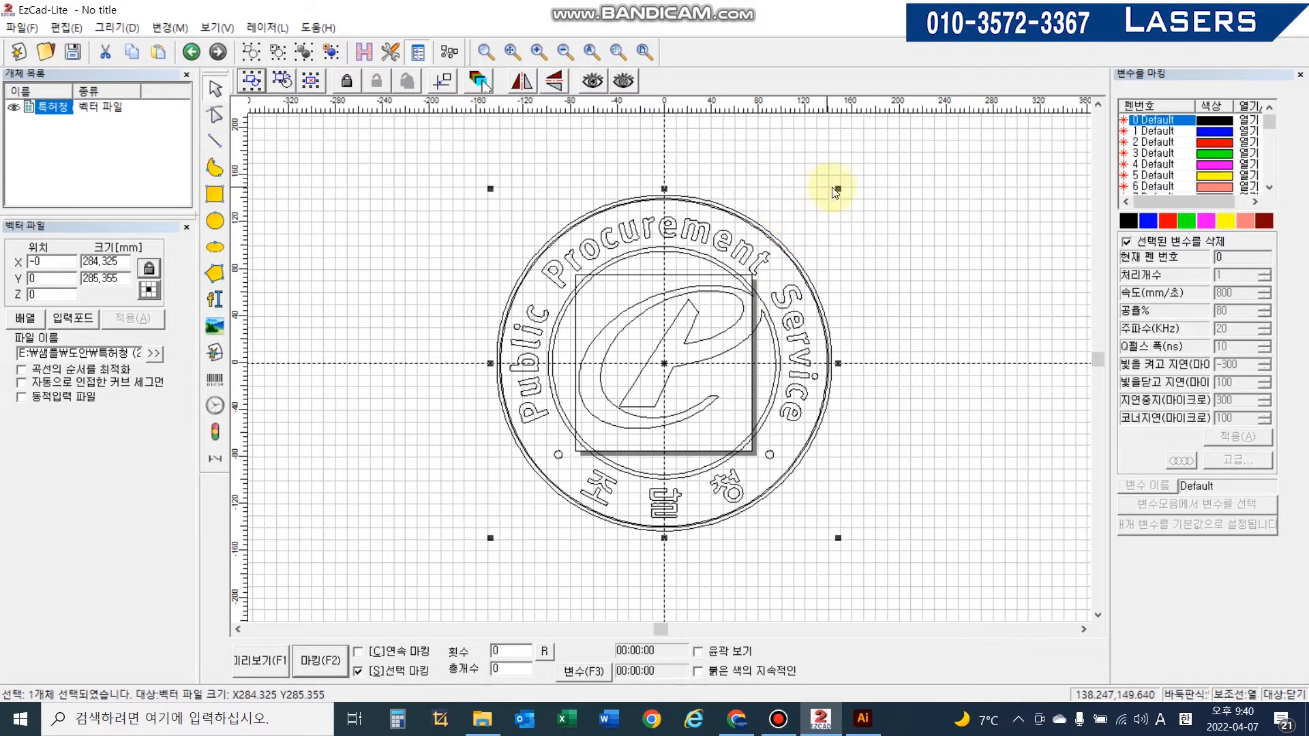
drag(837, 189, 617, 409)
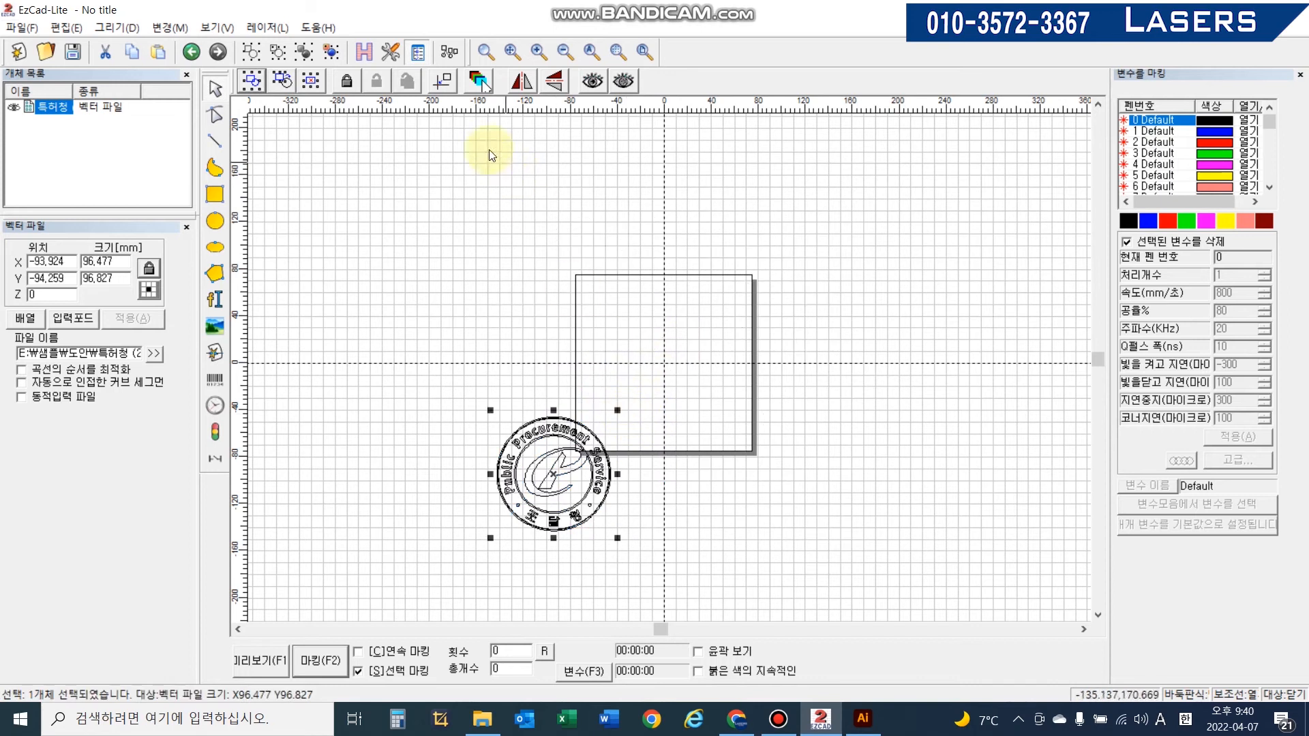
click(442, 81)
- Apply a hatch fill to the logo with the default settings and 0.05 mm line spacing
scroll(701, 372, up, 5)
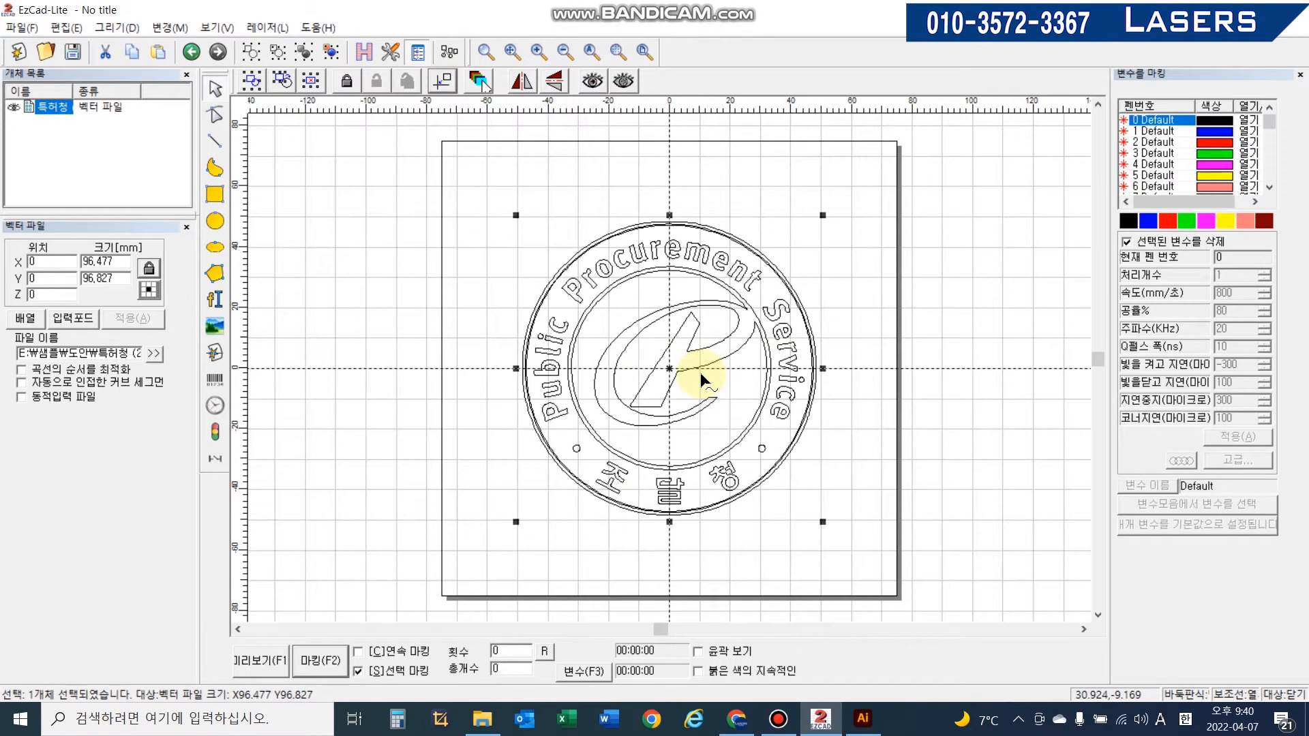
scroll(700, 373, up, 4)
scroll(701, 372, down, 2)
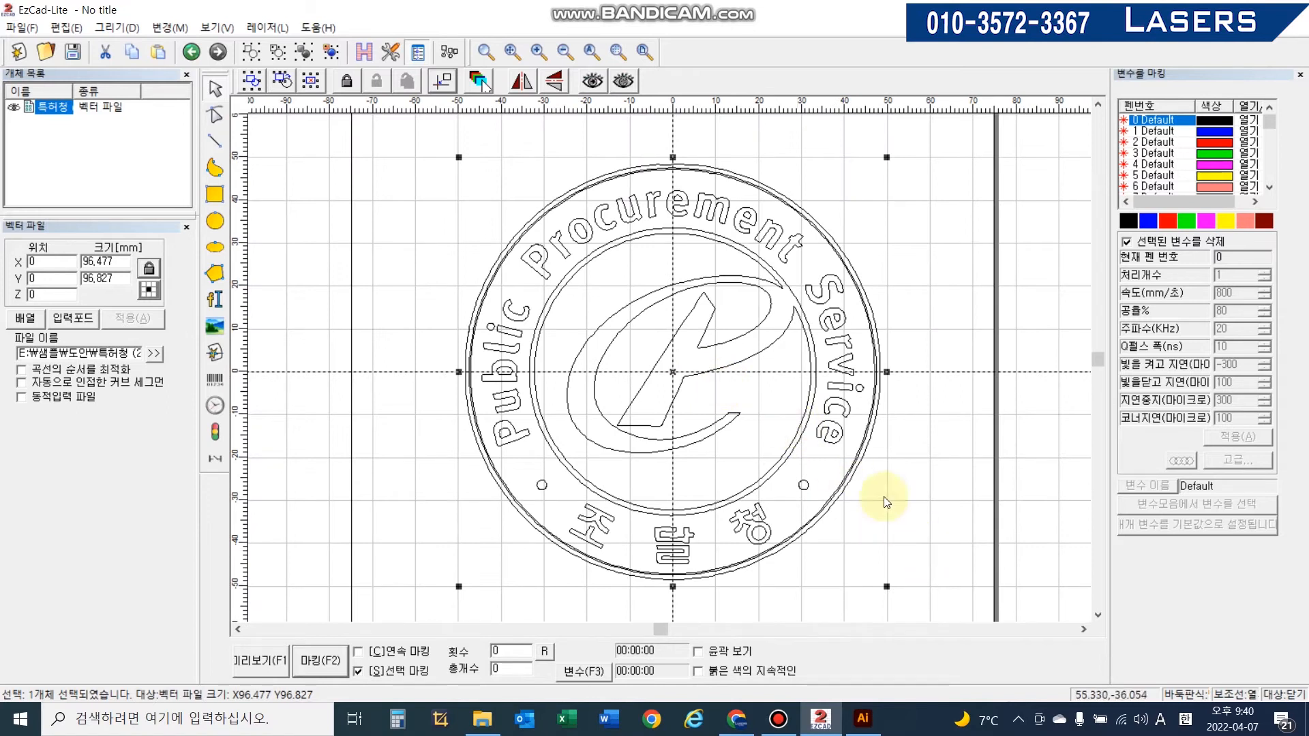
scroll(866, 480, down, 2)
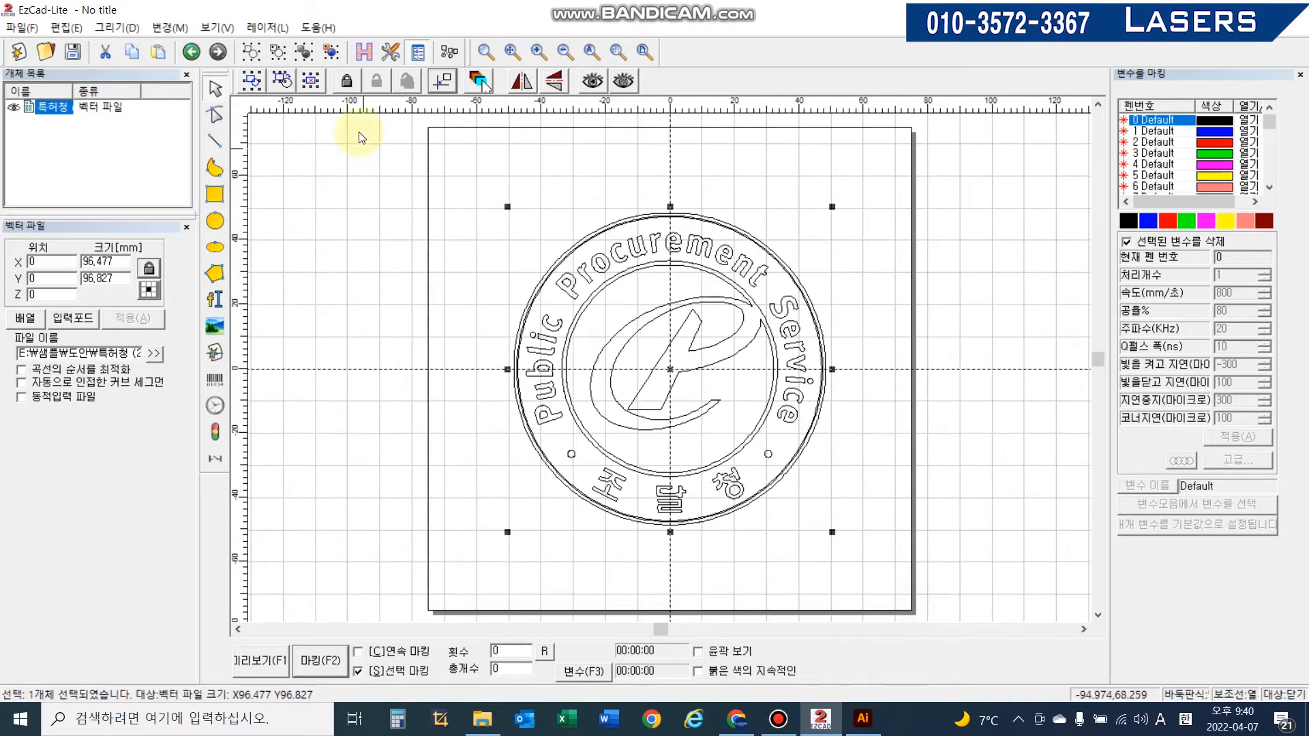
click(364, 51)
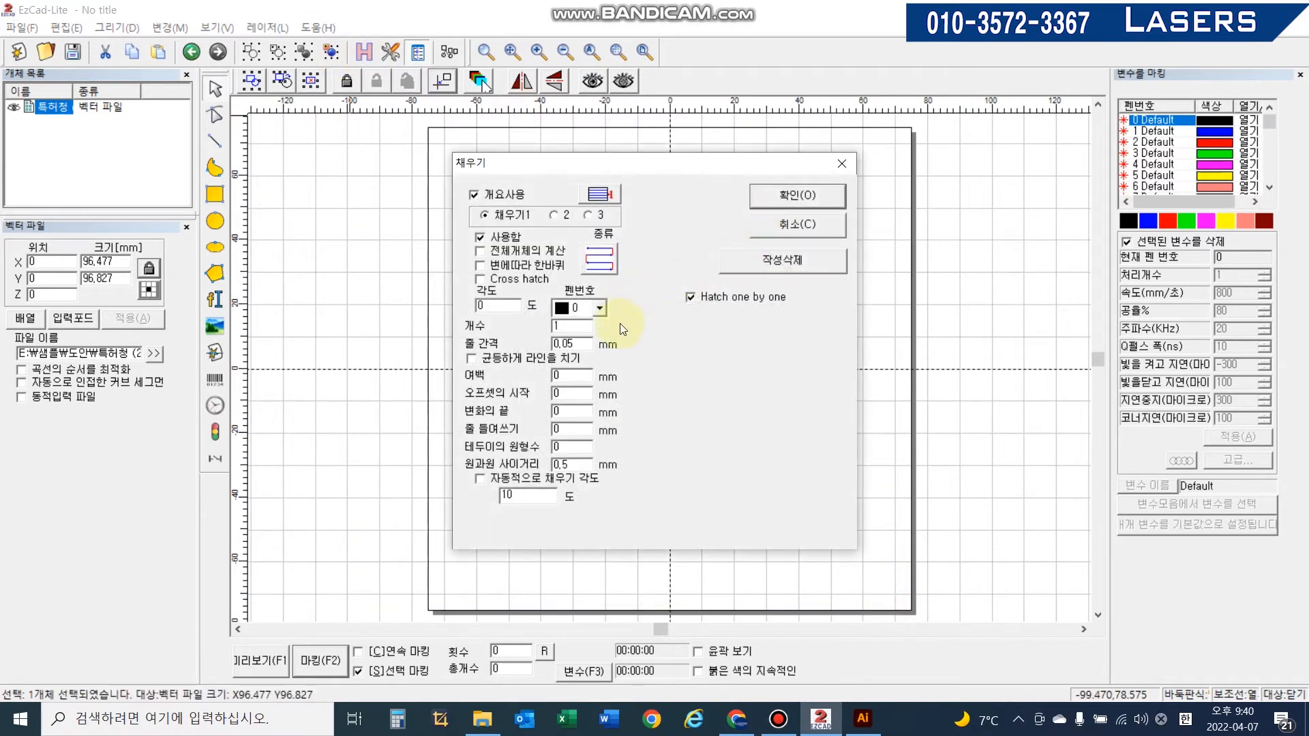
click(769, 201)
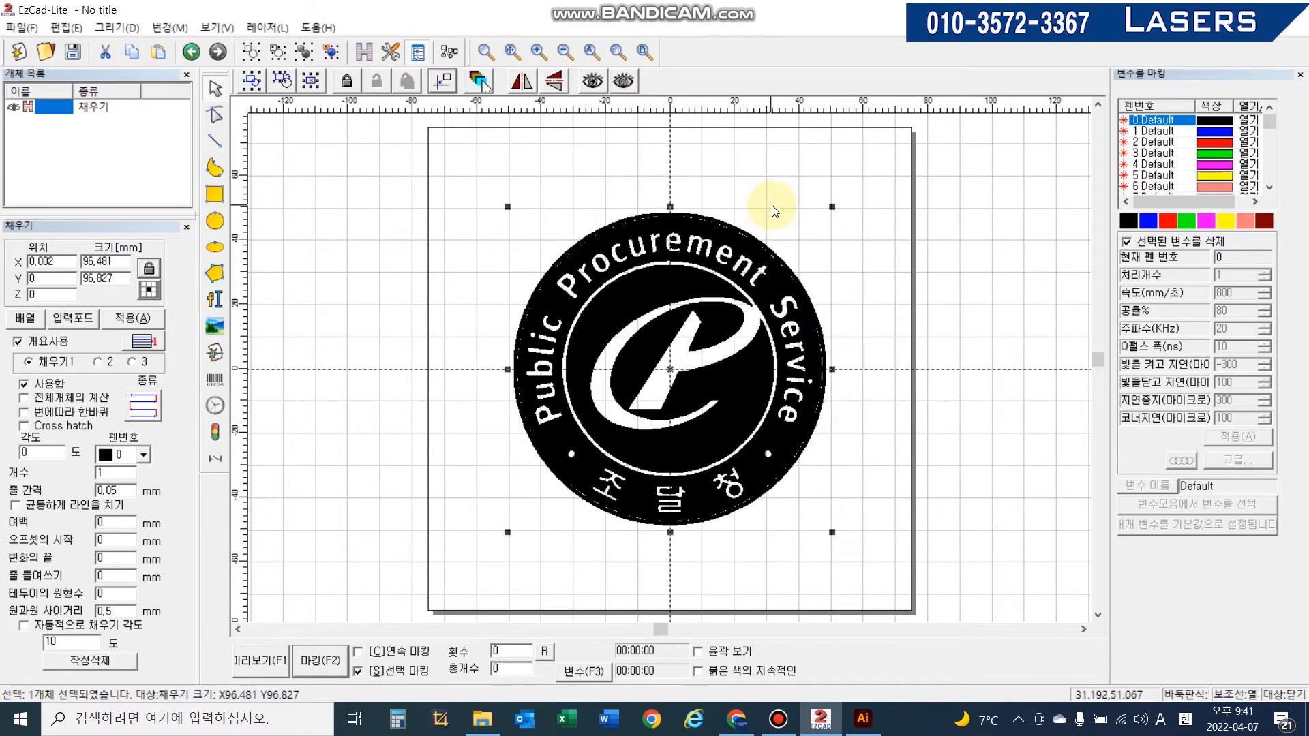
scroll(784, 361, up, 5)
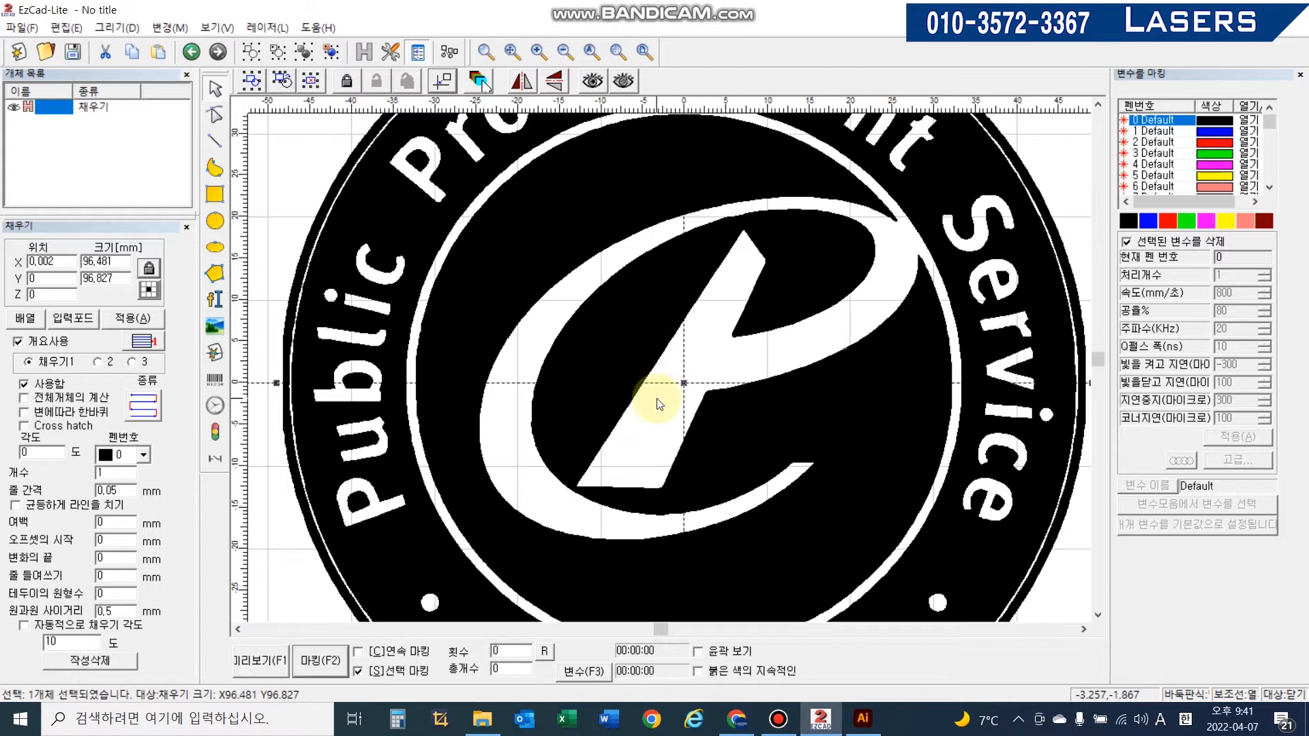
- Compare the hatched logo in EzCad with the original artwork in Illustrator
click(863, 718)
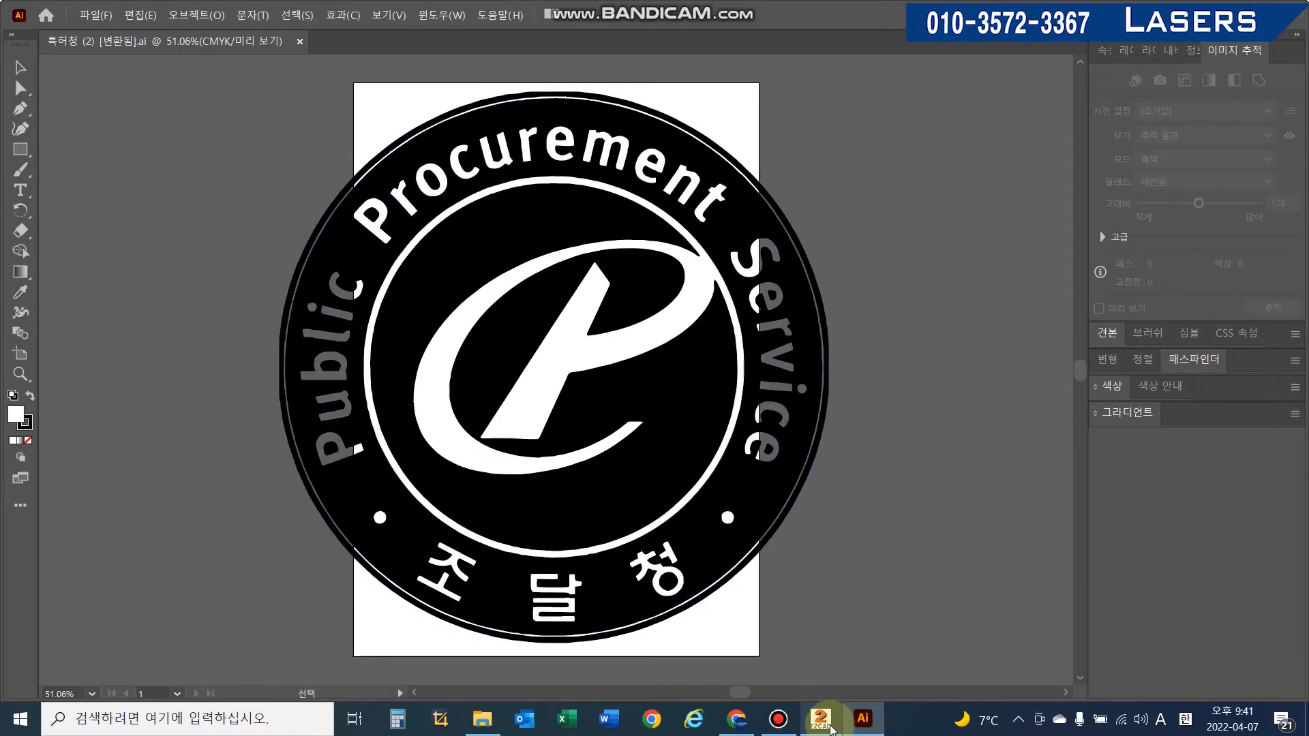
click(821, 718)
scroll(644, 308, down, 5)
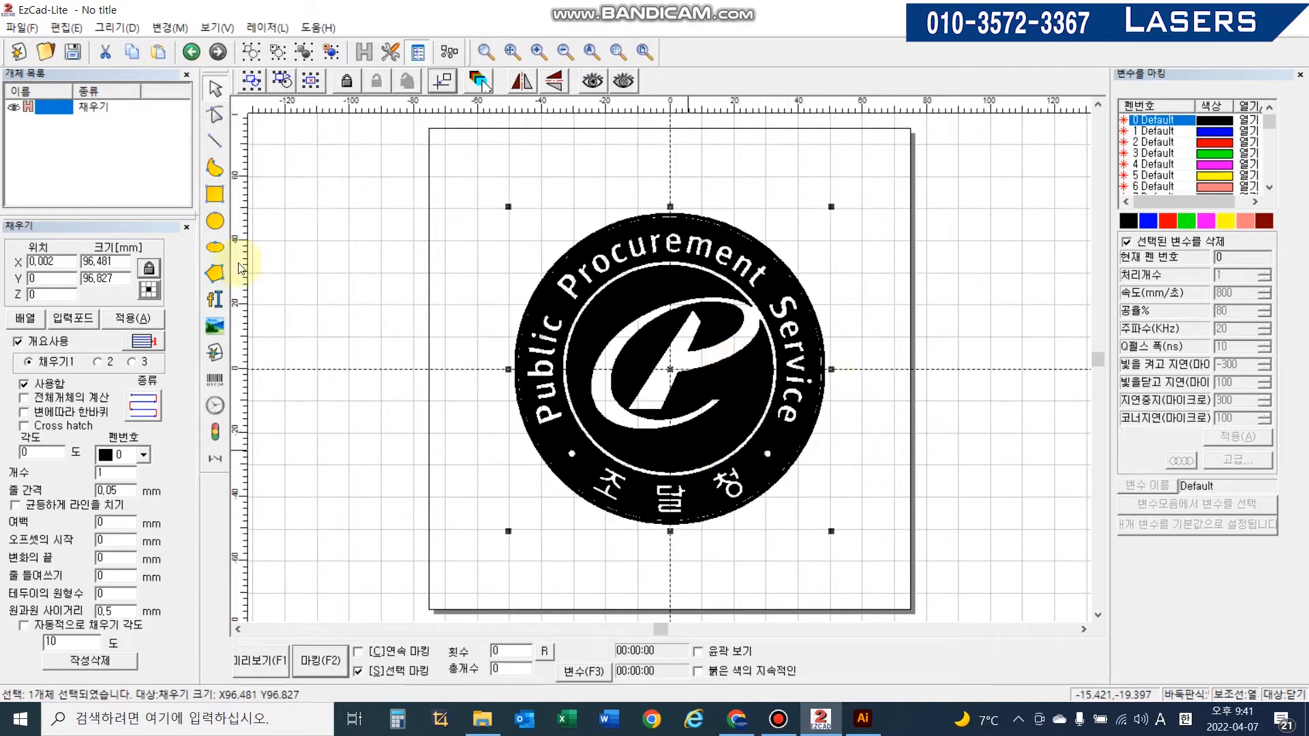
click(864, 720)
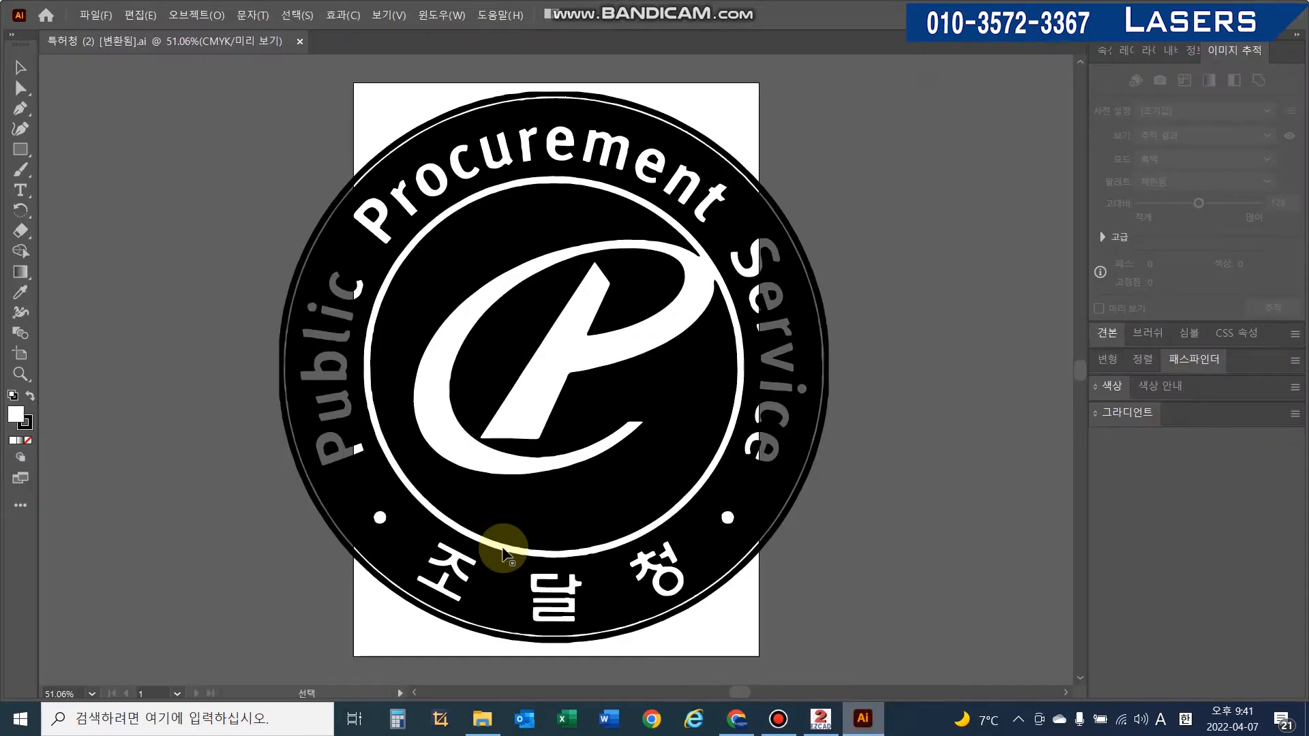
click(95, 15)
click(108, 65)
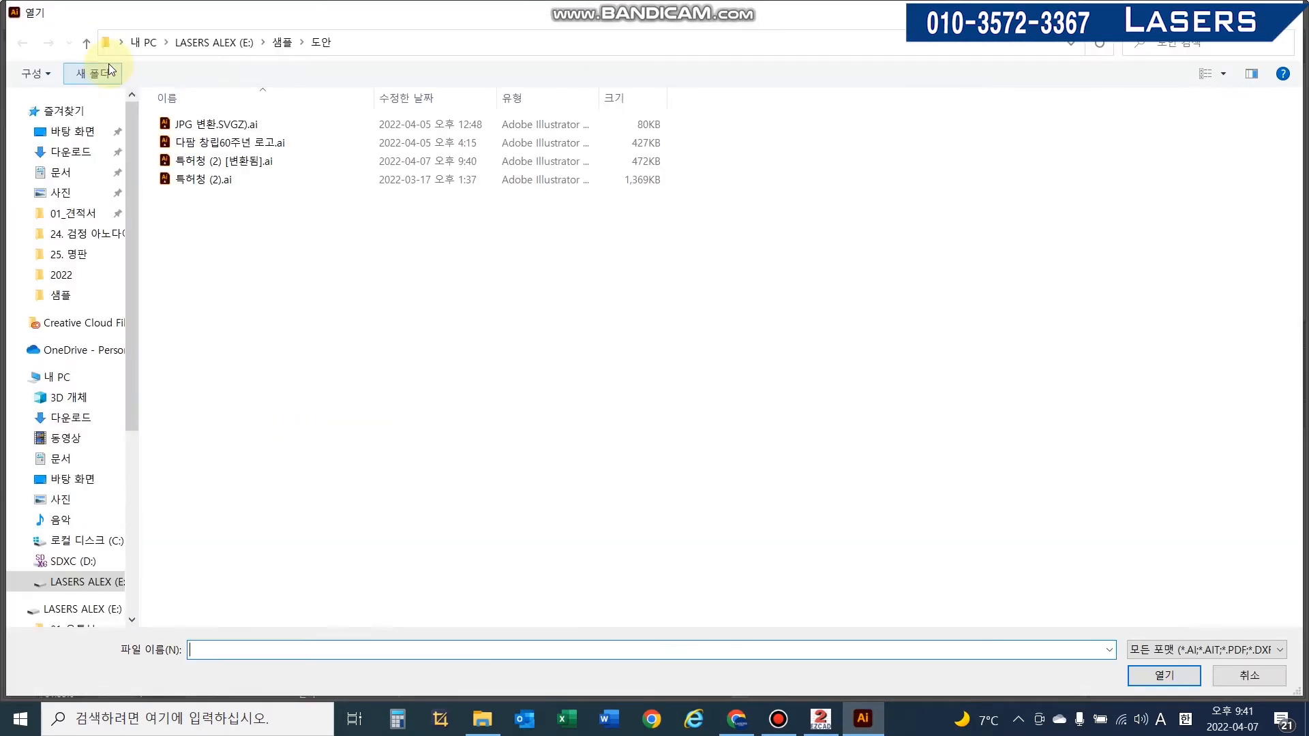
click(1226, 682)
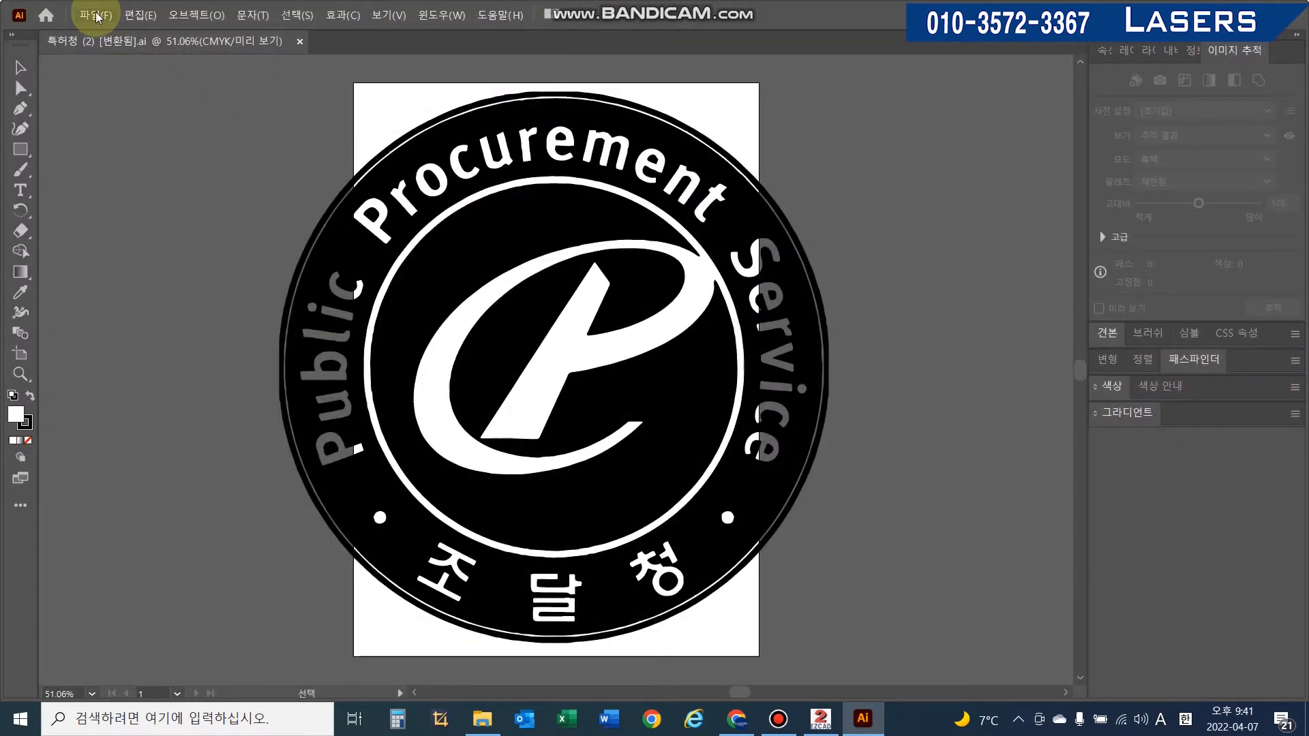
click(96, 15)
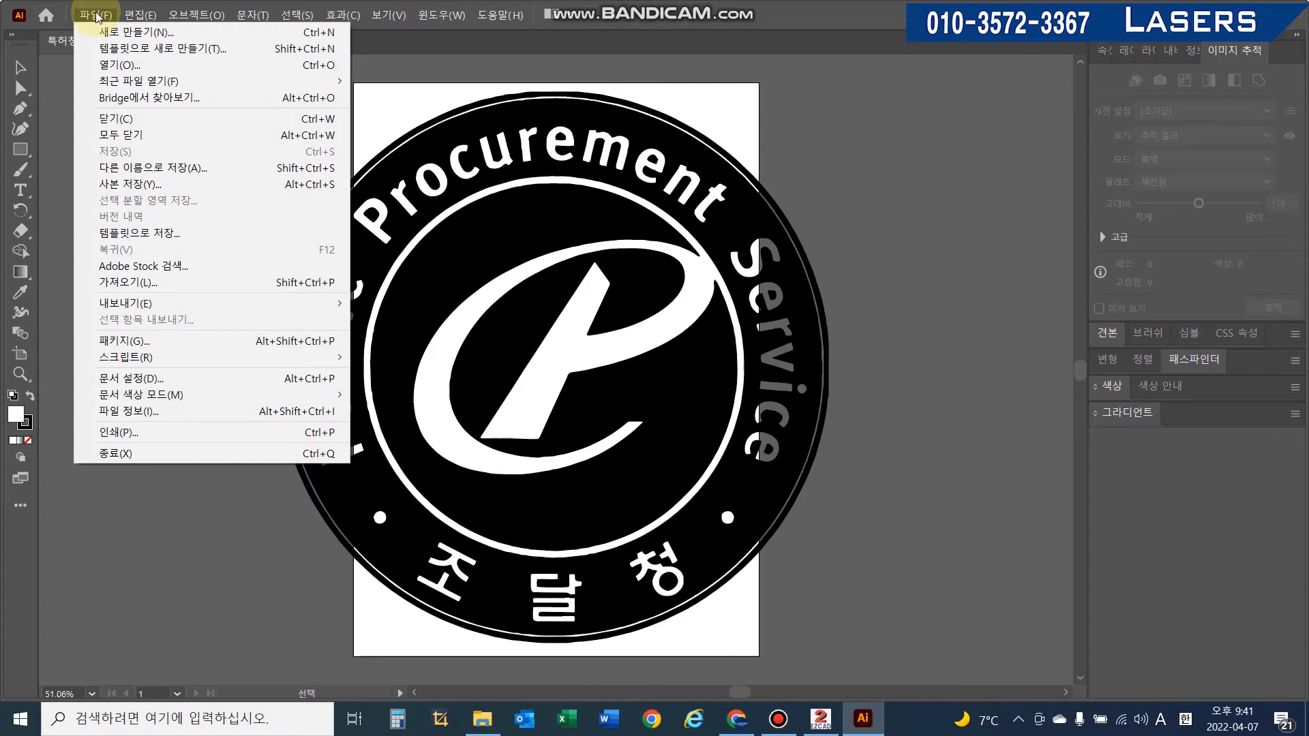
- Open the Illustrator file JPG 변환.SVGZ).ai from the 도안 folder
click(118, 65)
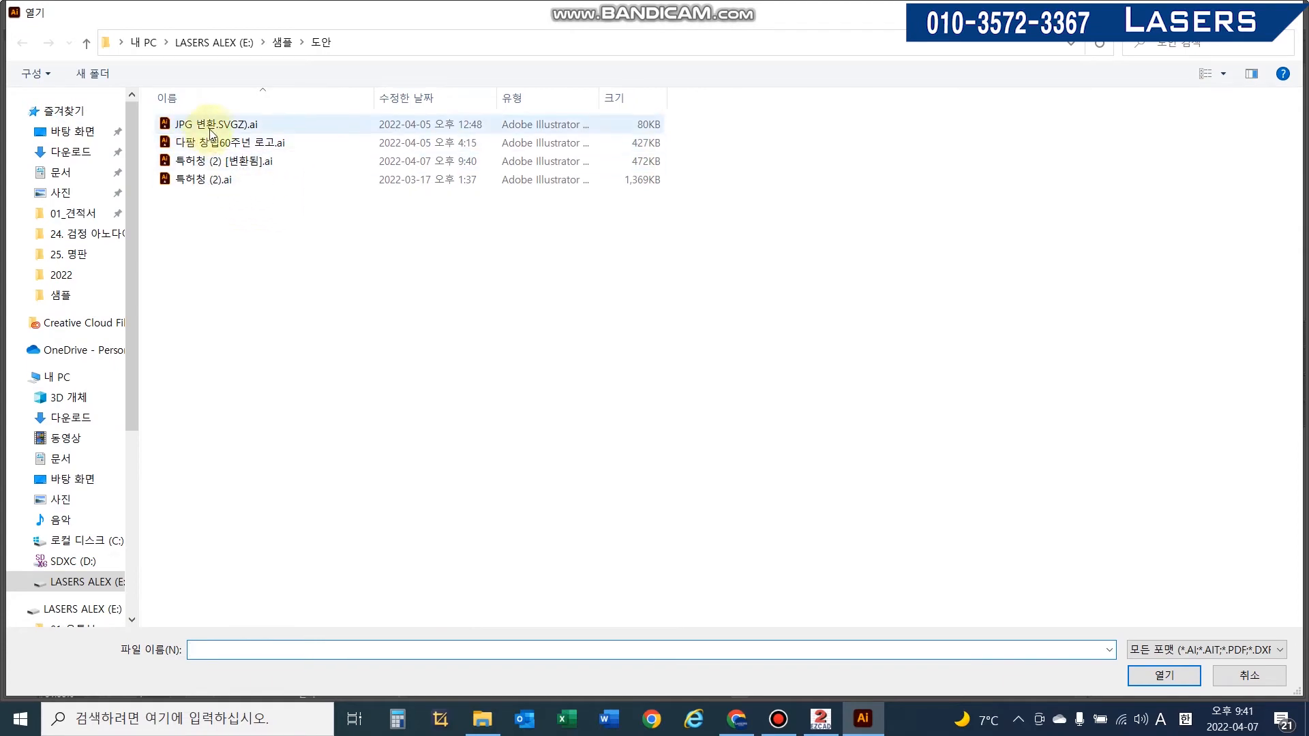
click(213, 131)
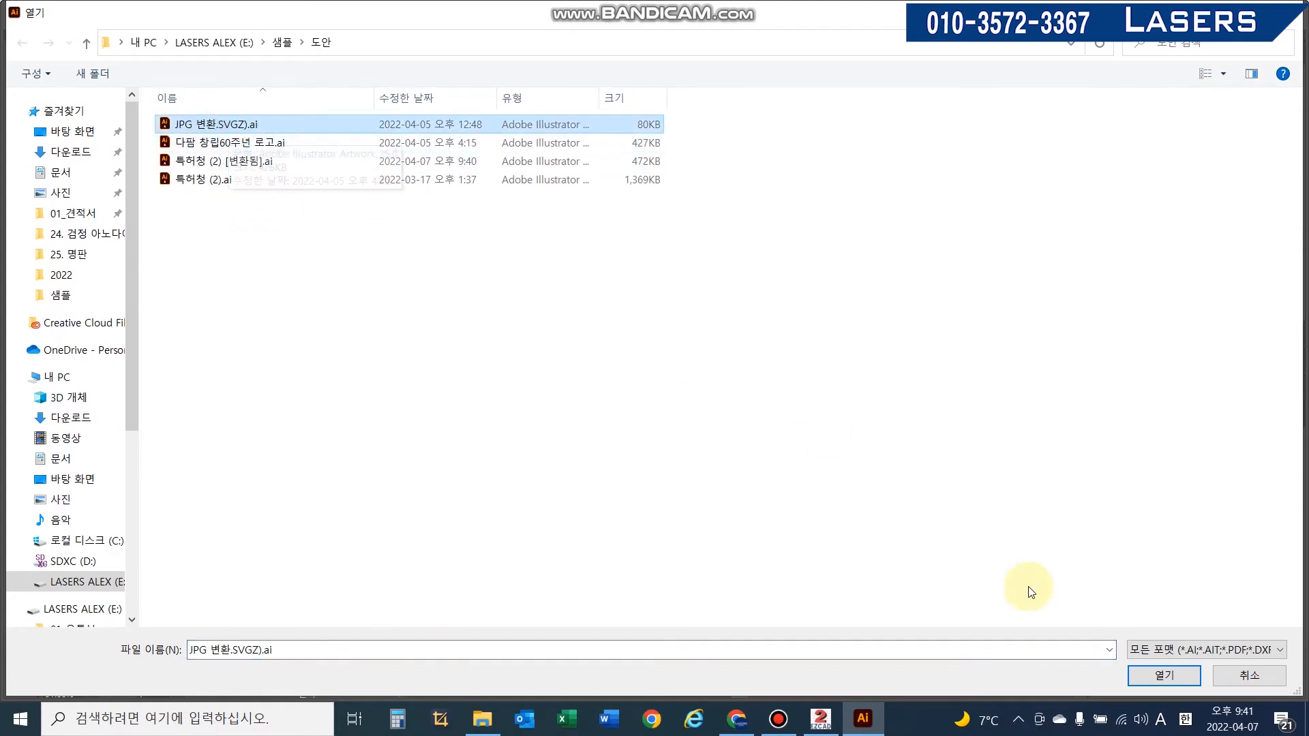
click(1167, 677)
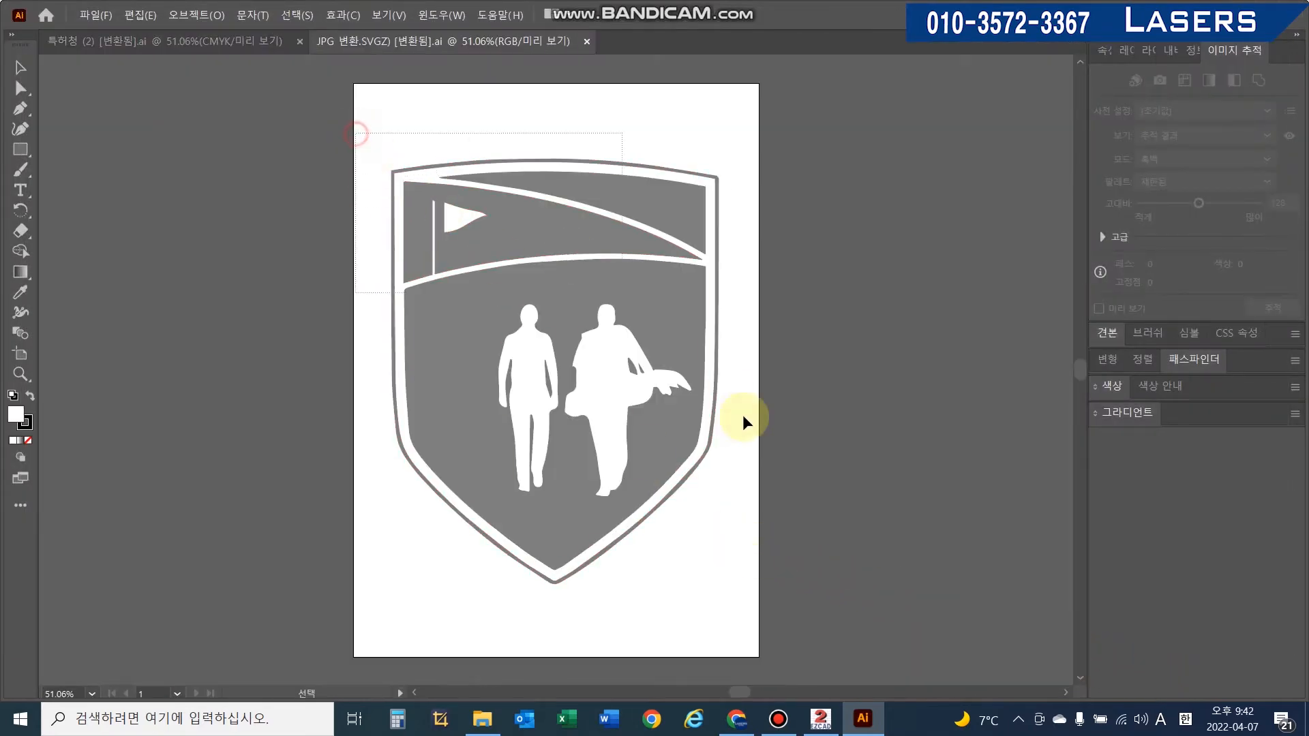
- Select all artwork and save it as JPG 변환.SVGZ) [변환됨].ai in Illustrator 8 format, accepting the compatibility warning
key(ctrl+a)
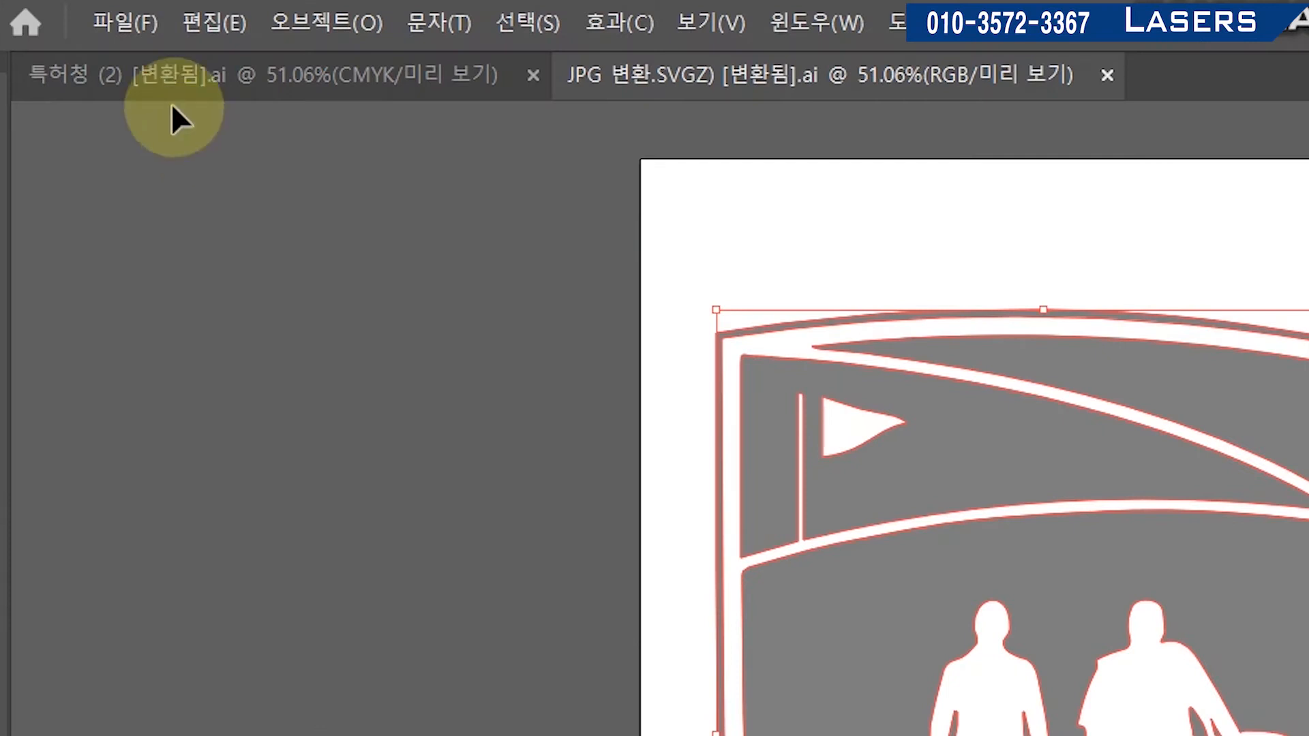
click(96, 15)
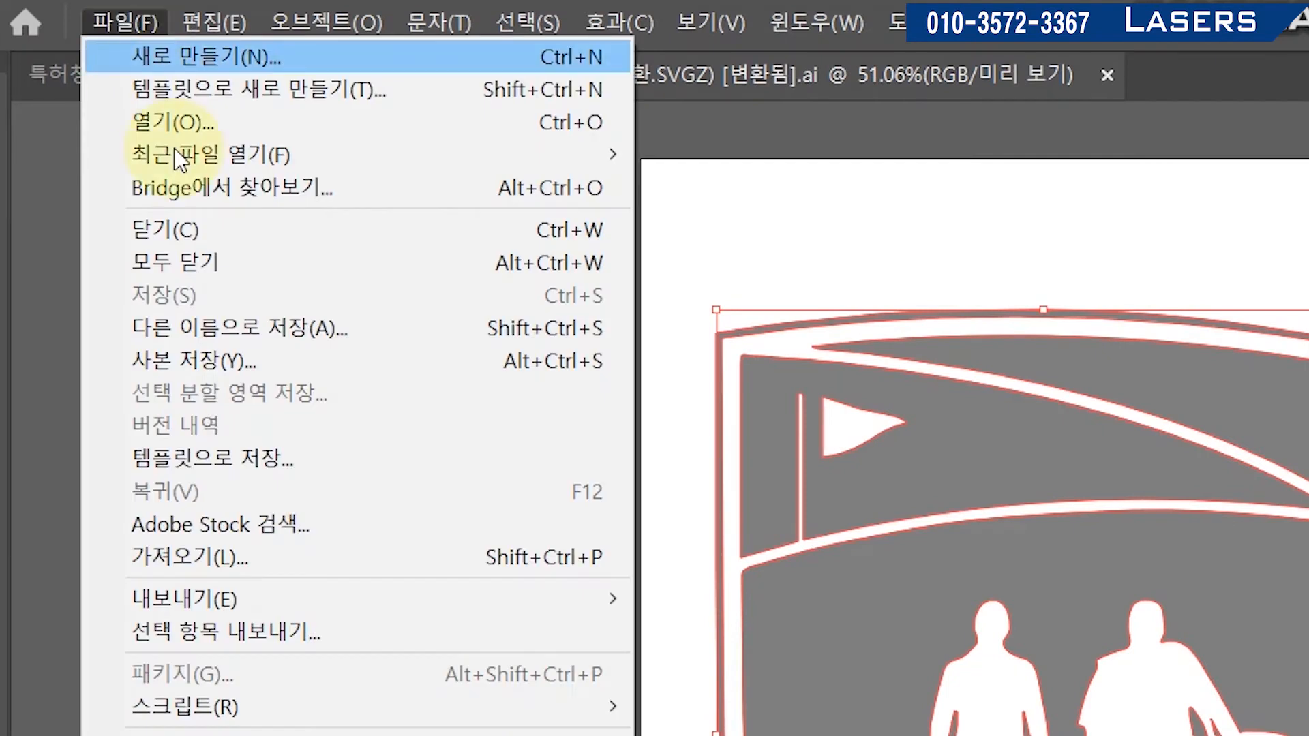
click(242, 325)
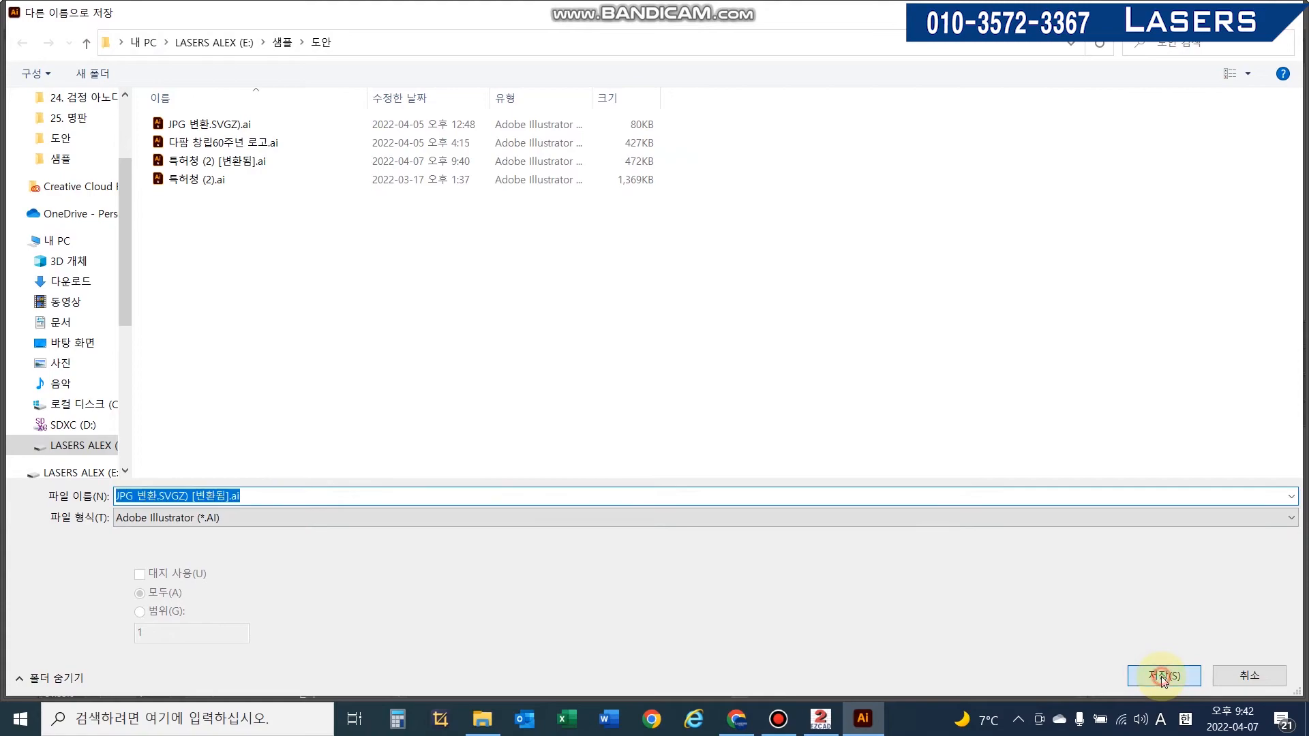
click(1160, 676)
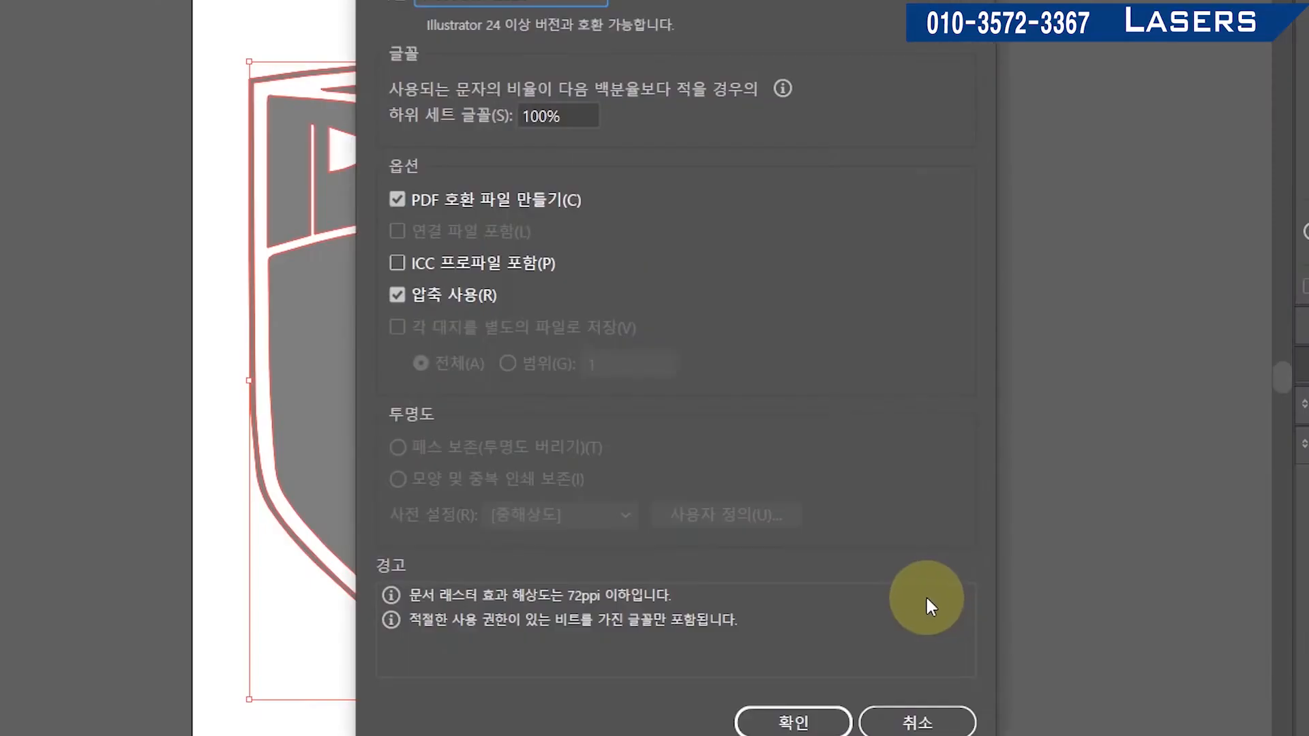
click(515, 6)
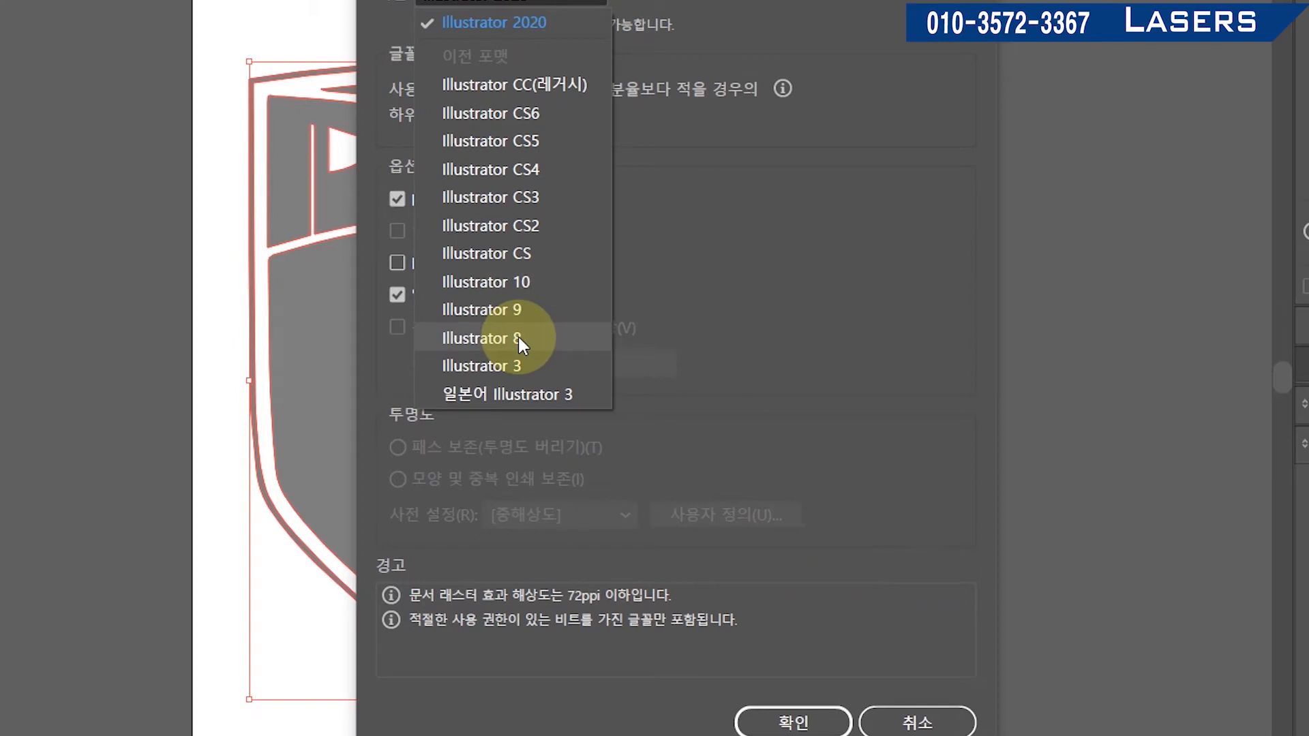
click(562, 338)
click(797, 693)
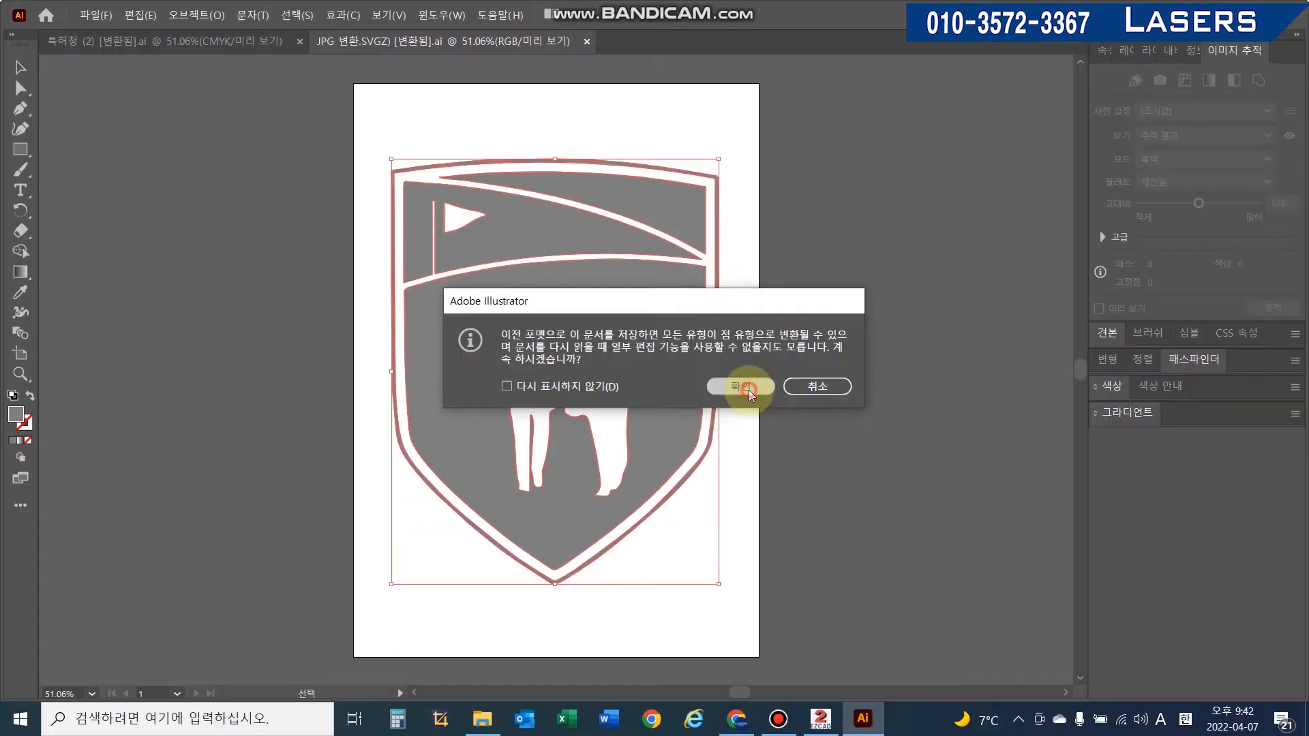
click(777, 409)
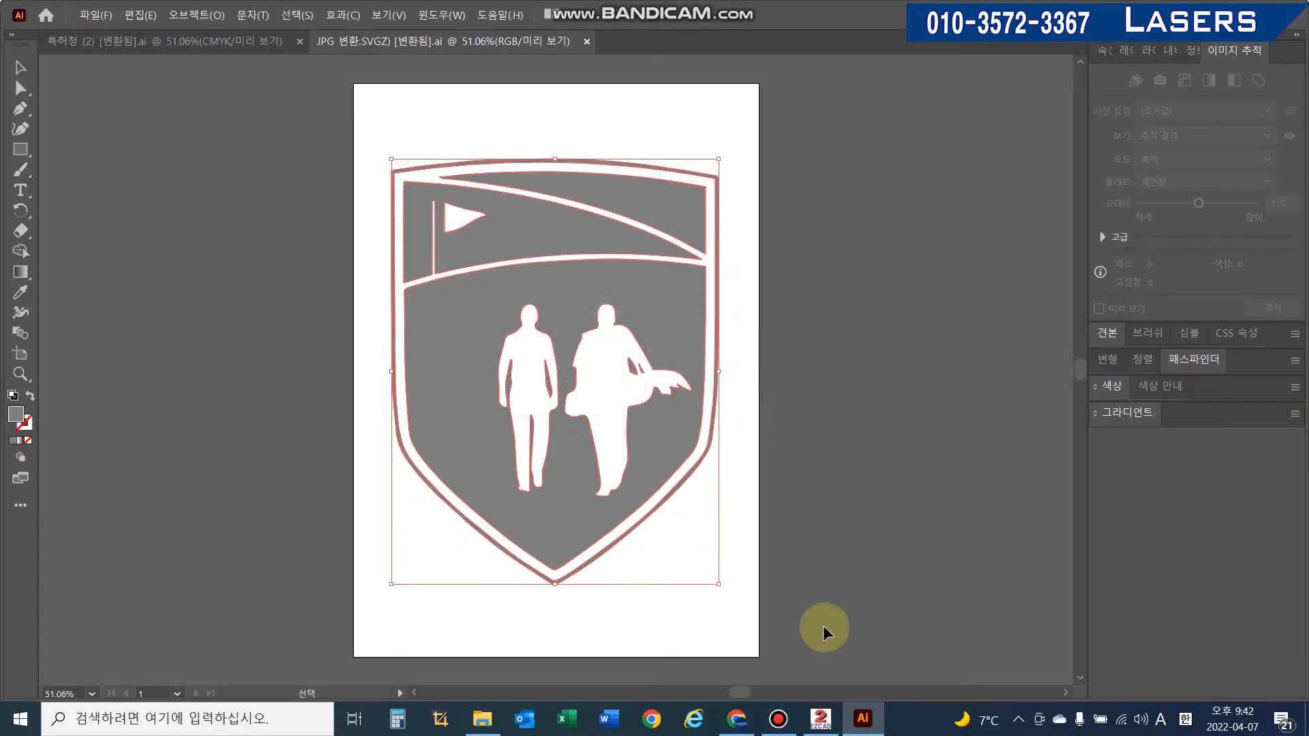
- Switch to EzCad and start a new file without saving the current one
click(822, 721)
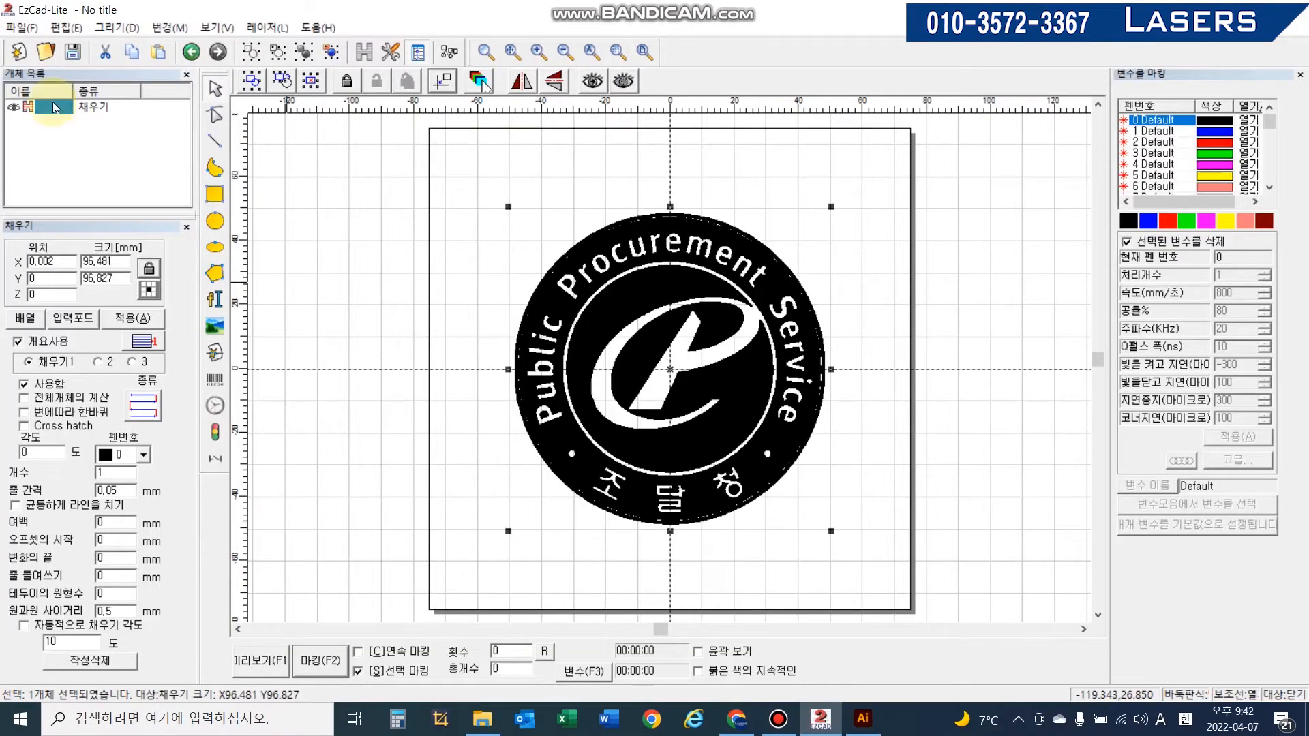
click(17, 54)
click(649, 388)
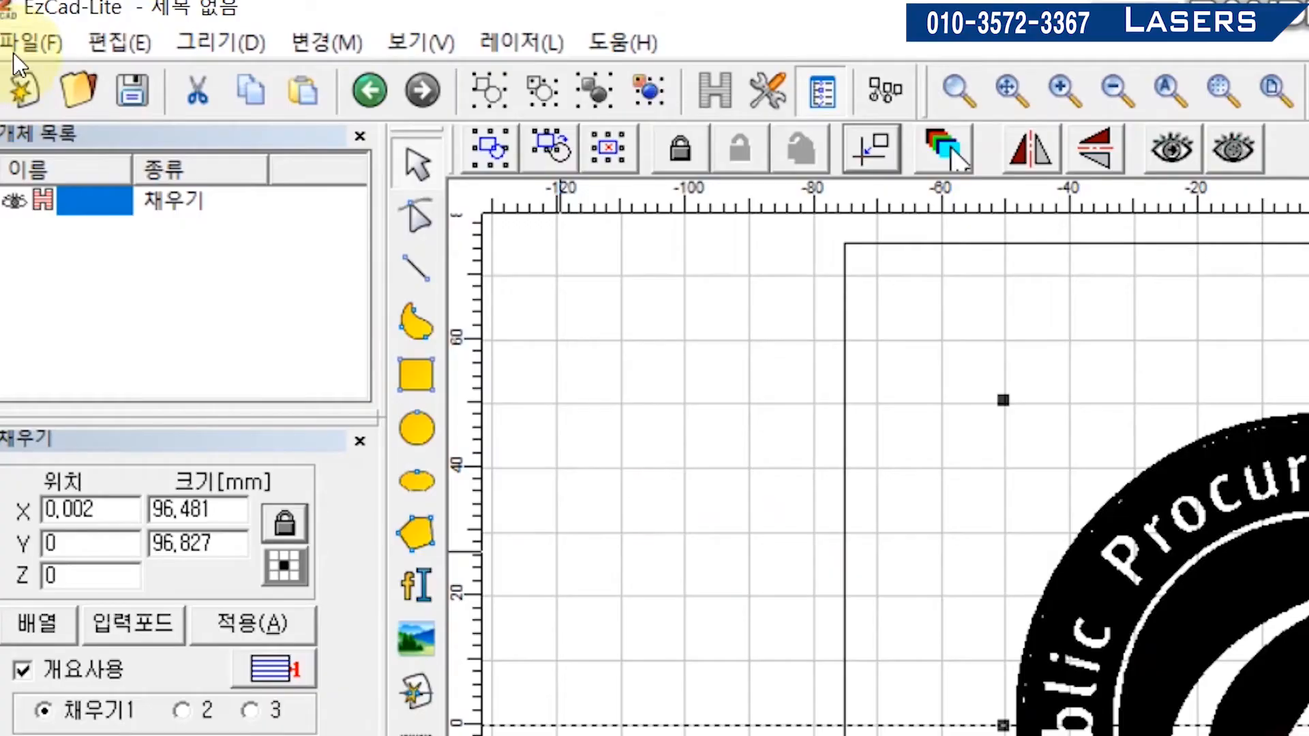
- Import the vector file JPG 변환.SVGZ) [변환됨].ai into the new document
click(17, 46)
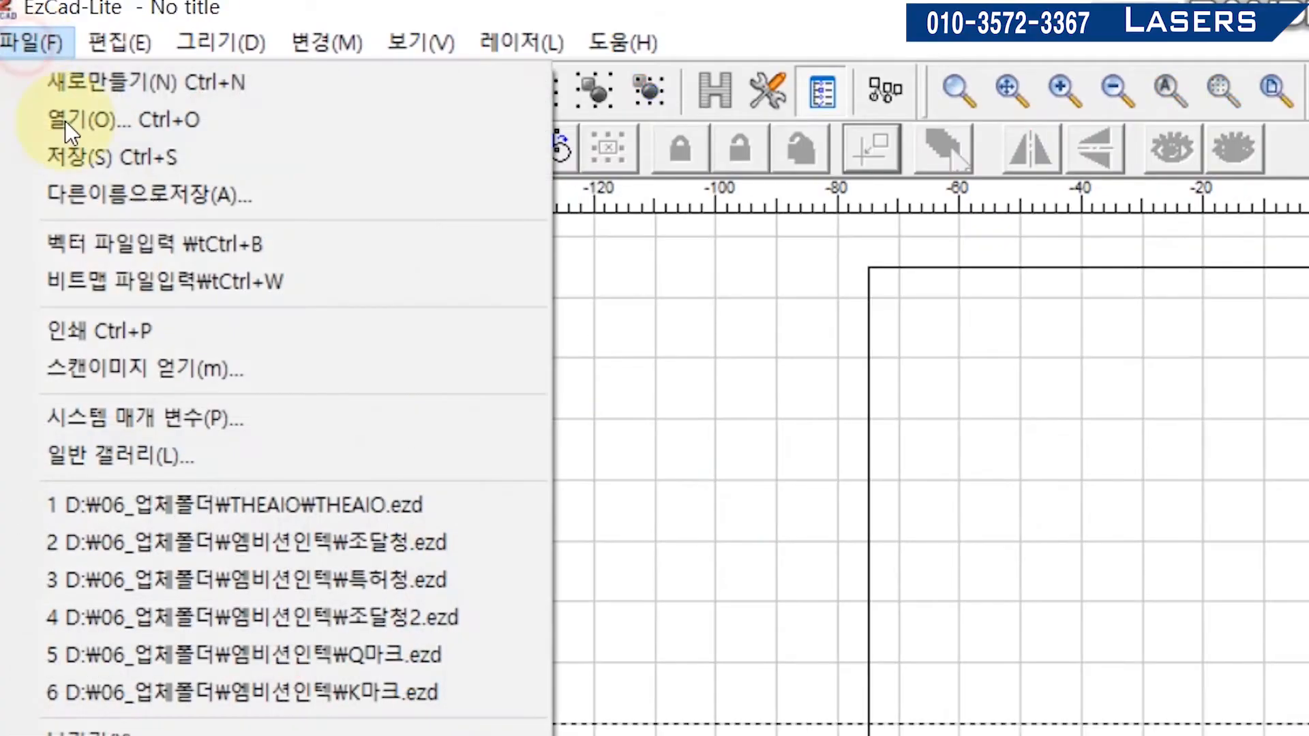
click(207, 244)
click(544, 225)
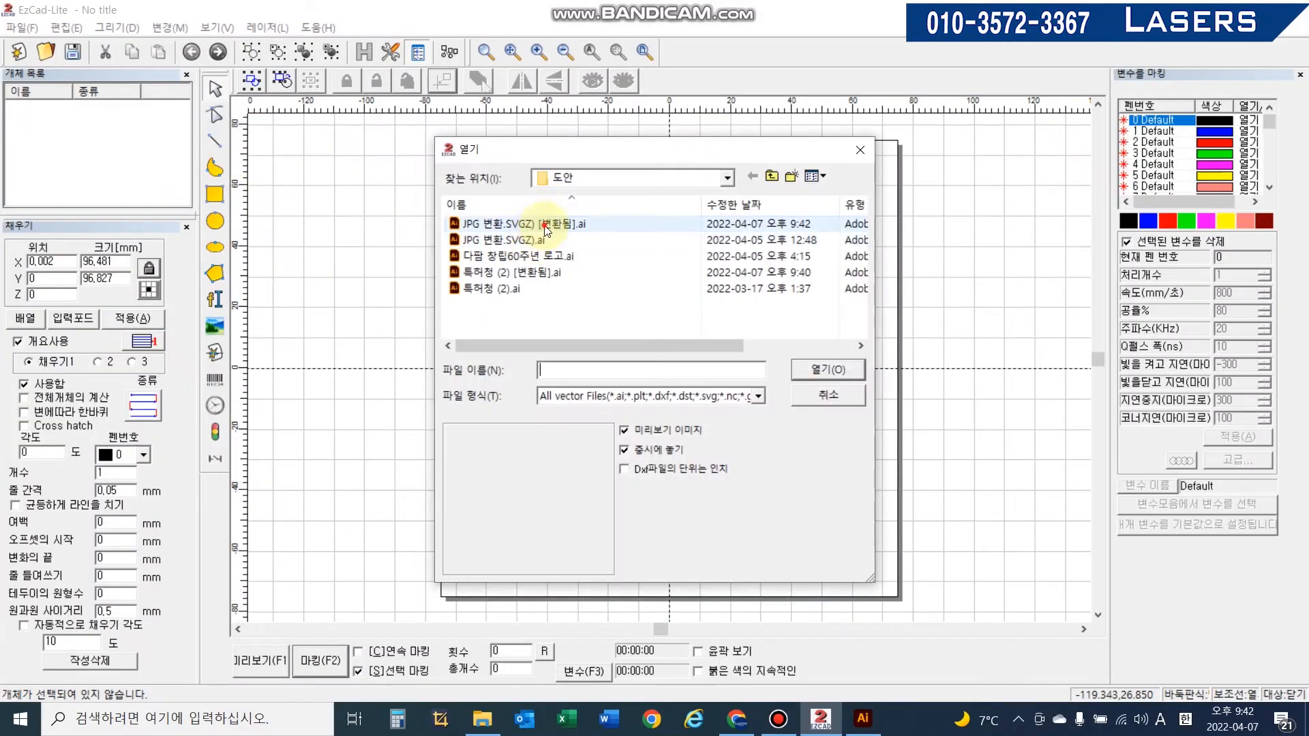
click(837, 373)
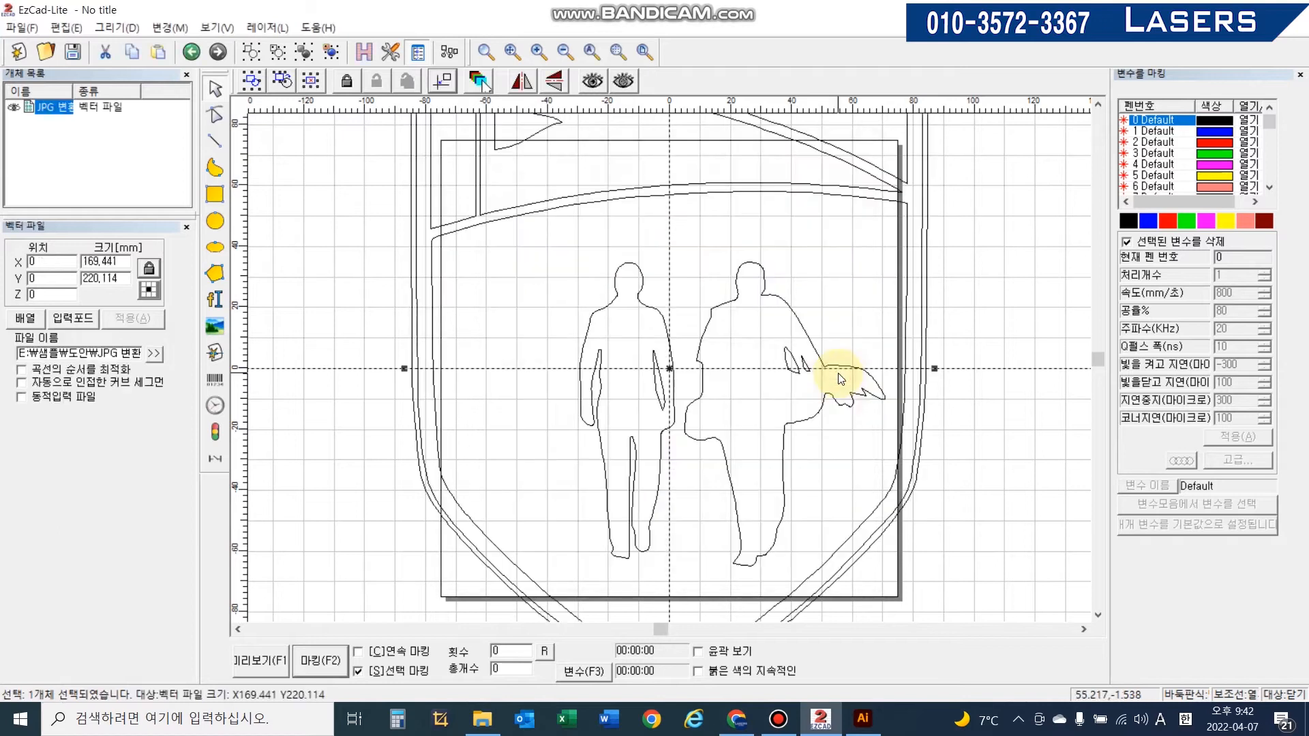
- Scale the imported logo down to about 81 × 106 mm and center it on the work area
scroll(678, 378, down, 4)
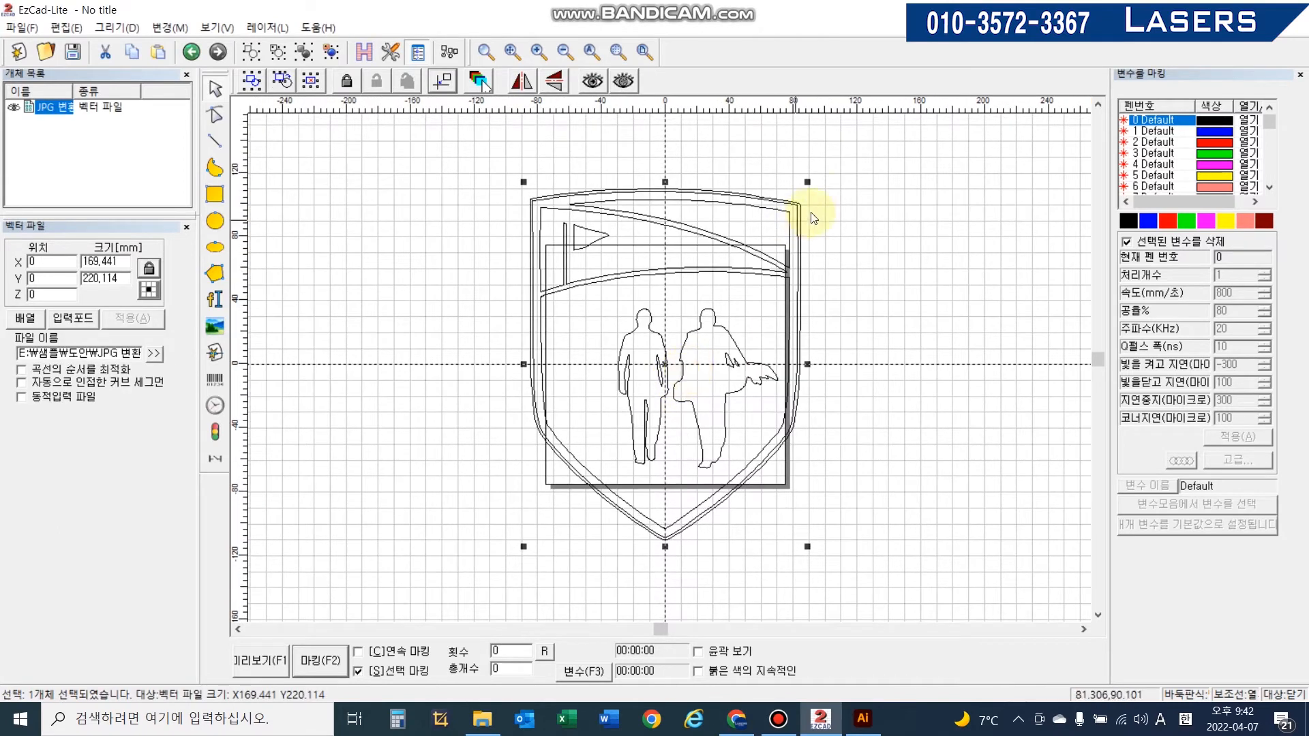
drag(807, 183, 648, 305)
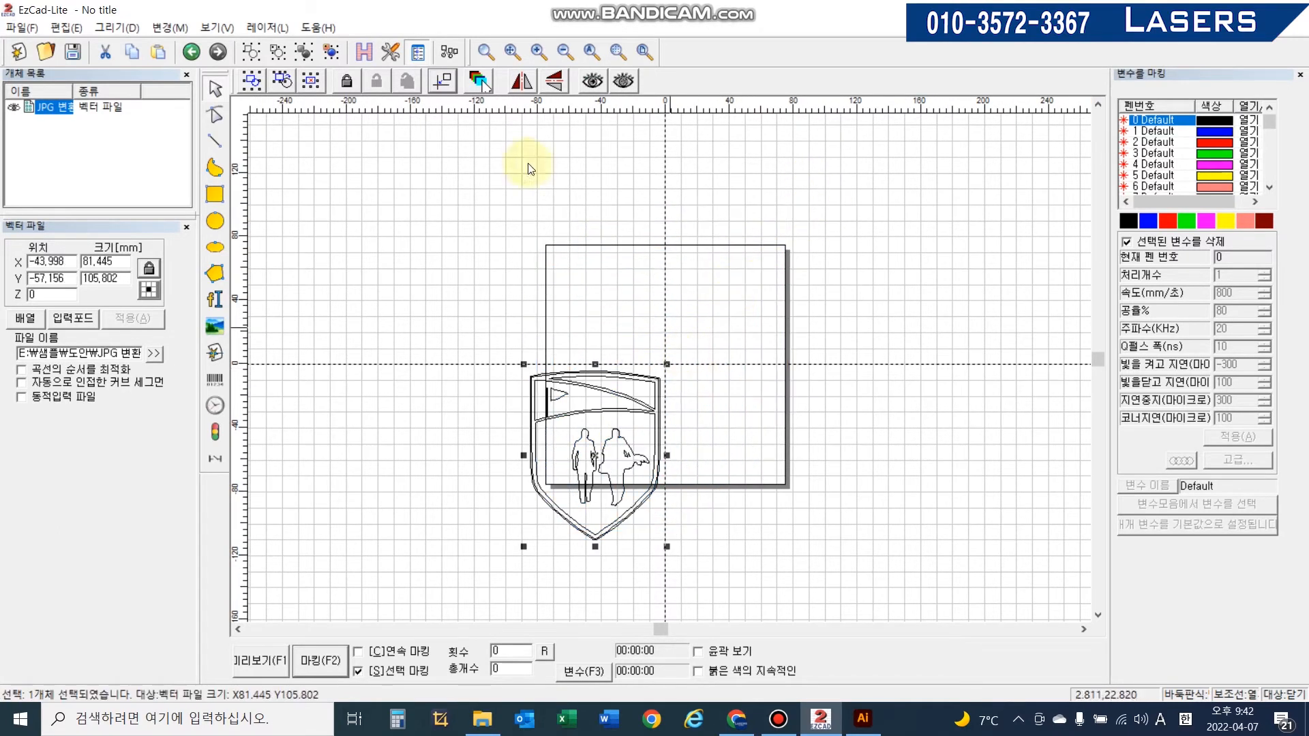
click(430, 81)
scroll(666, 263, up, 2)
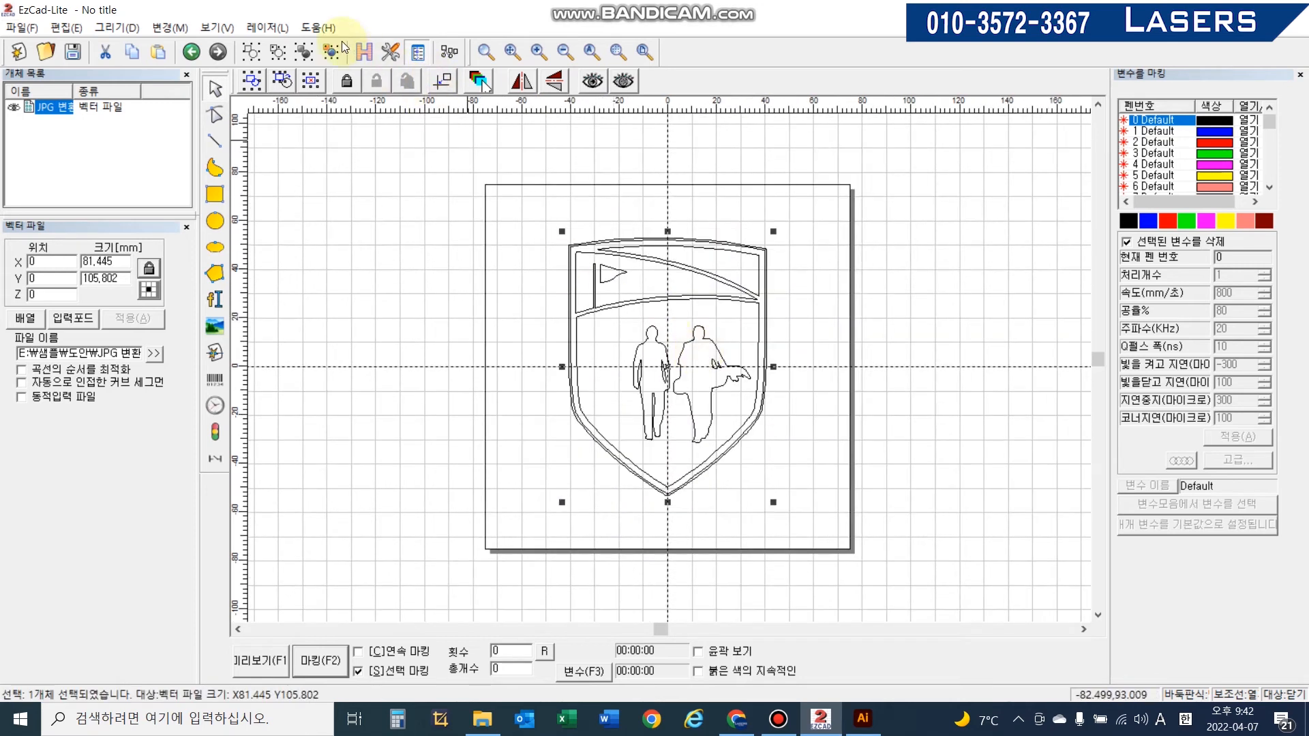
- Apply a hatch fill to the logo with the default settings and 0.05 mm line spacing
click(365, 54)
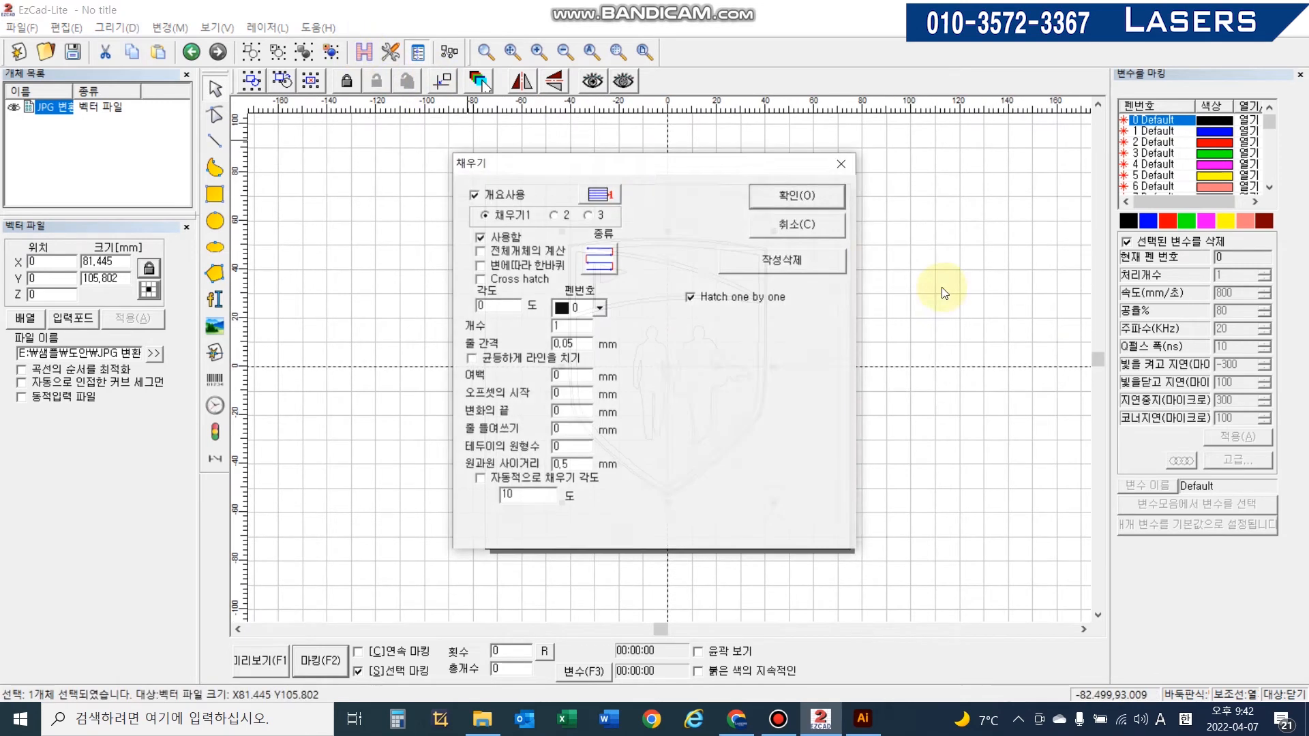
click(781, 197)
scroll(803, 317, up, 3)
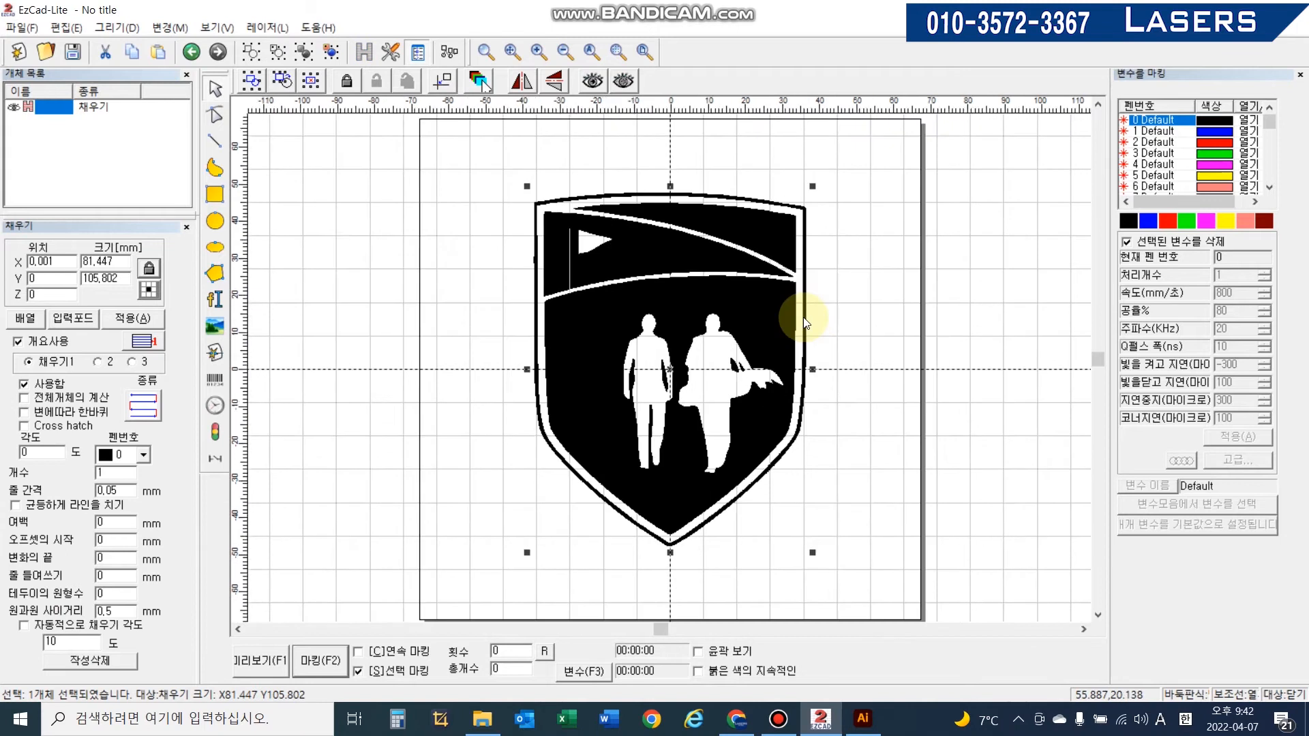
scroll(804, 319, down, 4)
click(832, 372)
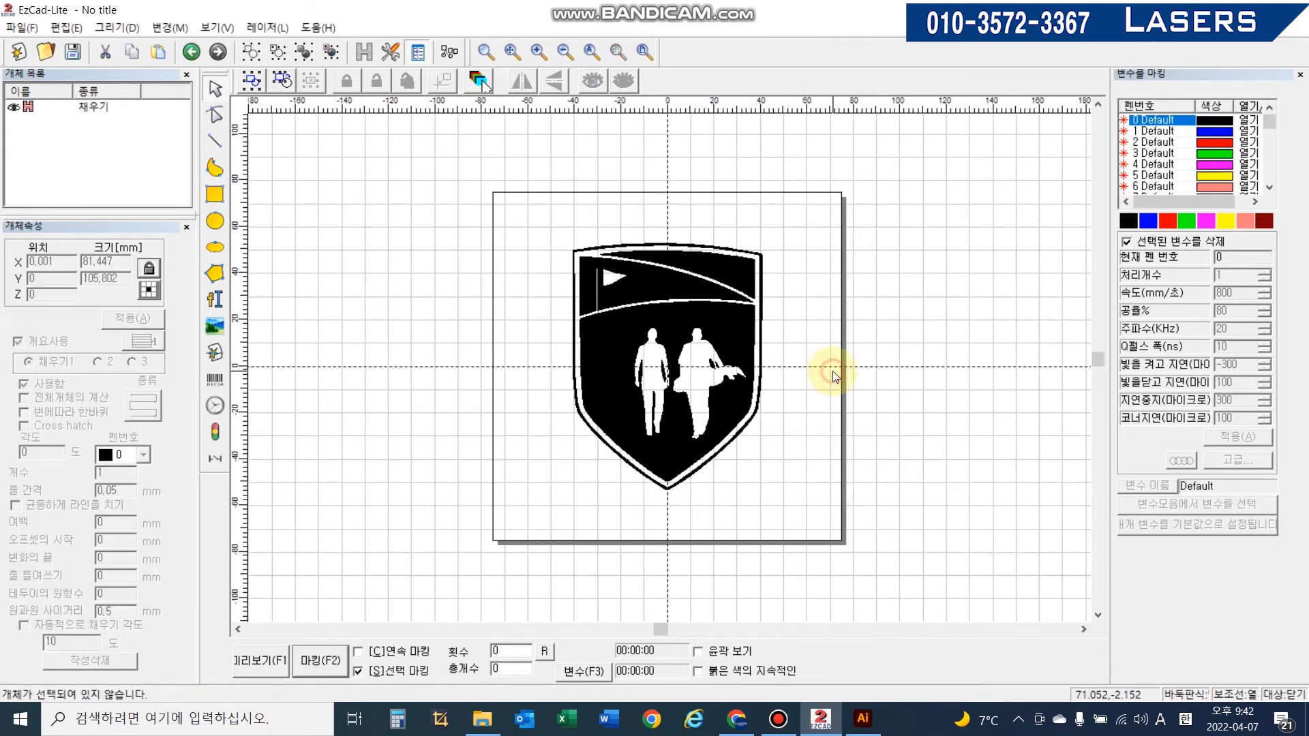
- Switch to Illustrator and open the file 다랑 창립60주년 로고.ai
click(861, 719)
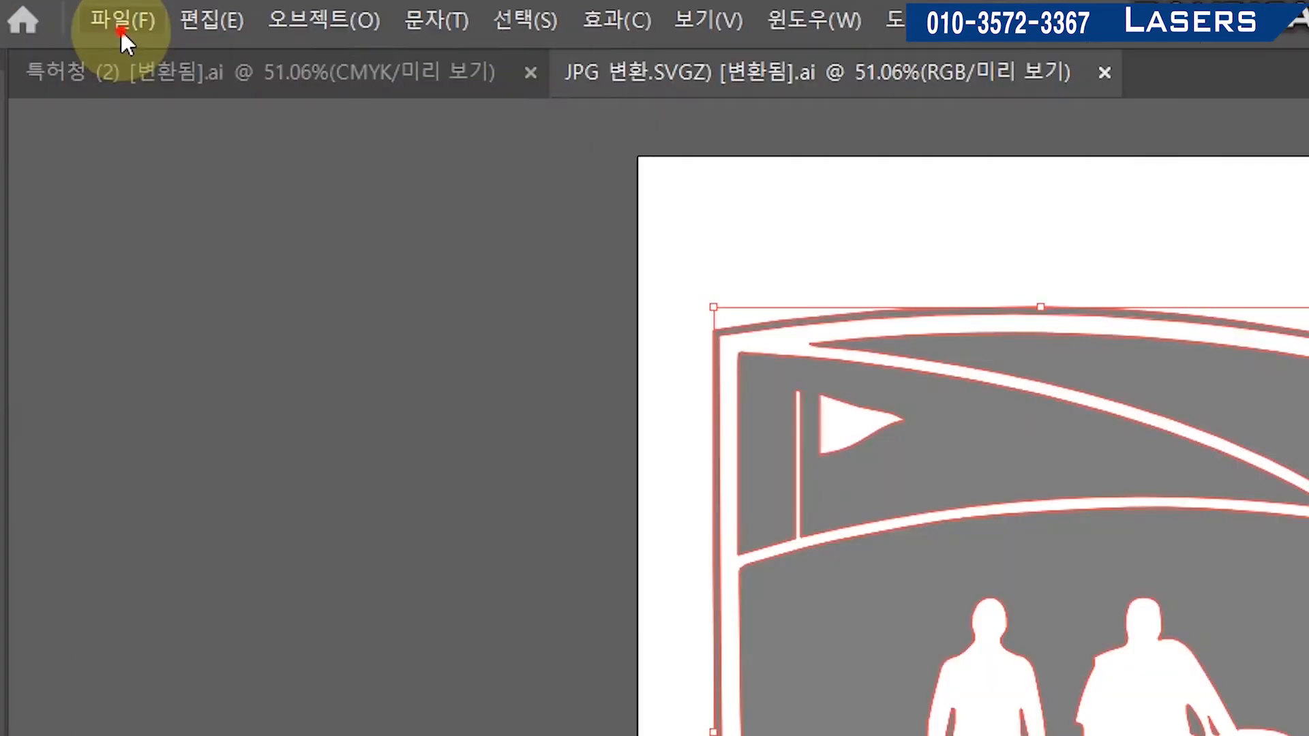
click(96, 15)
click(136, 121)
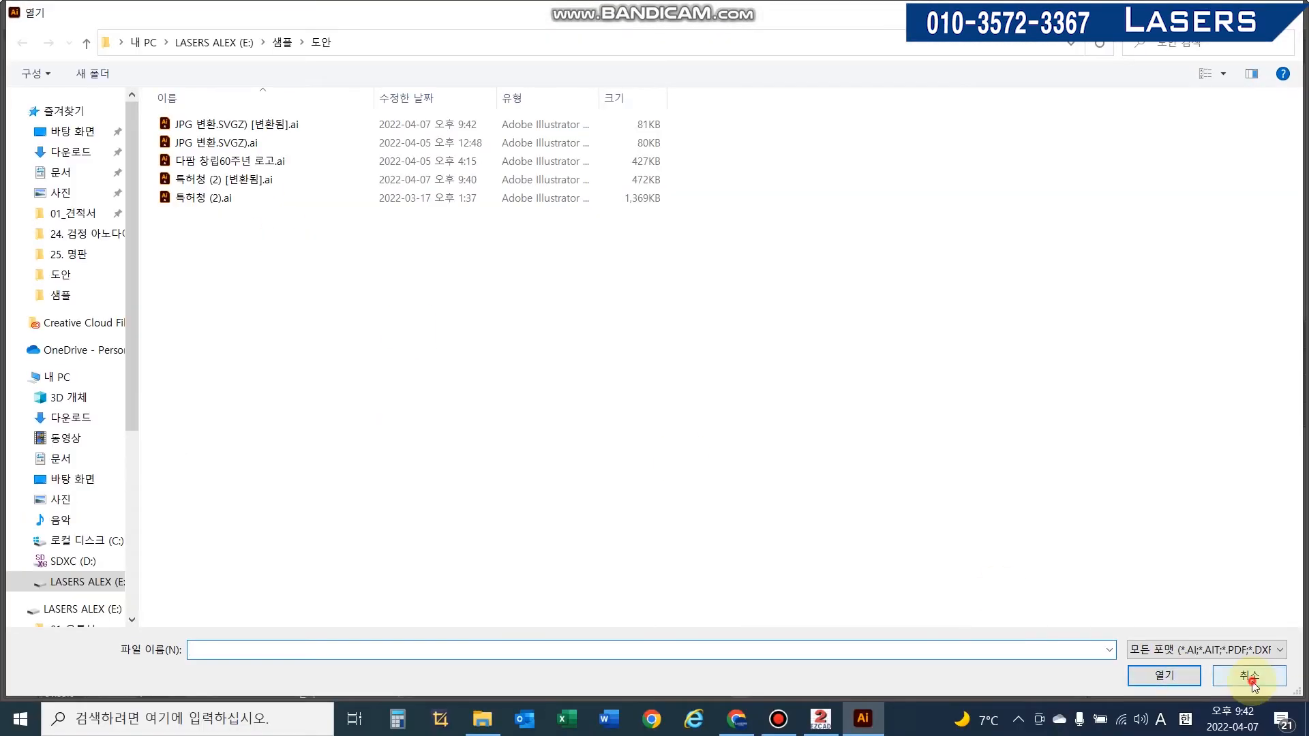
click(1252, 681)
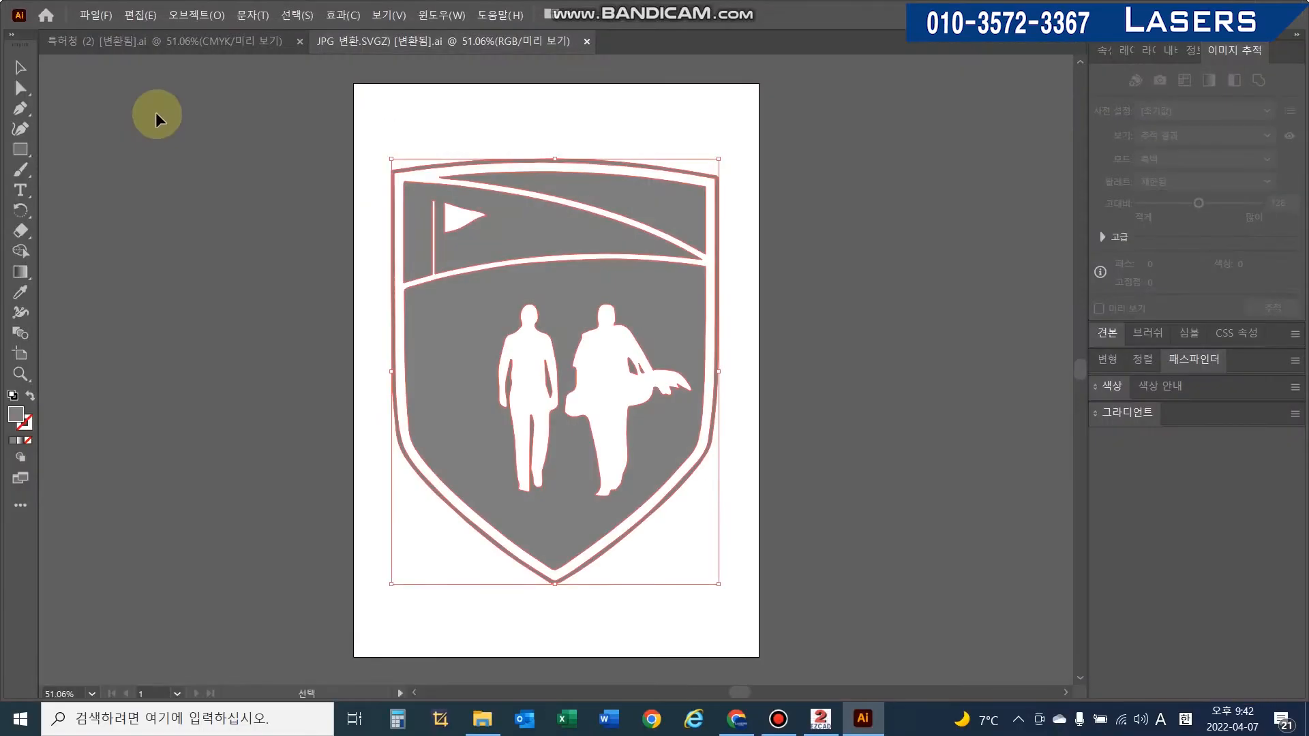
click(95, 15)
click(113, 62)
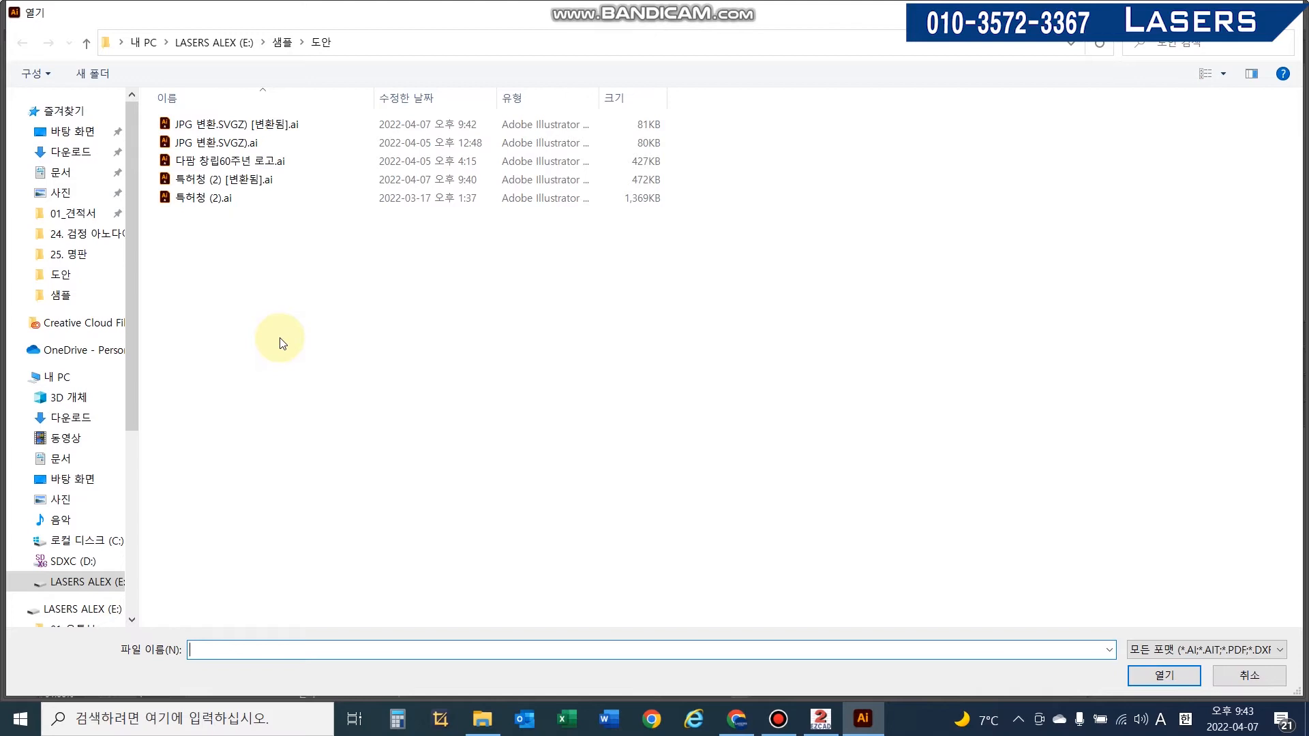
click(219, 161)
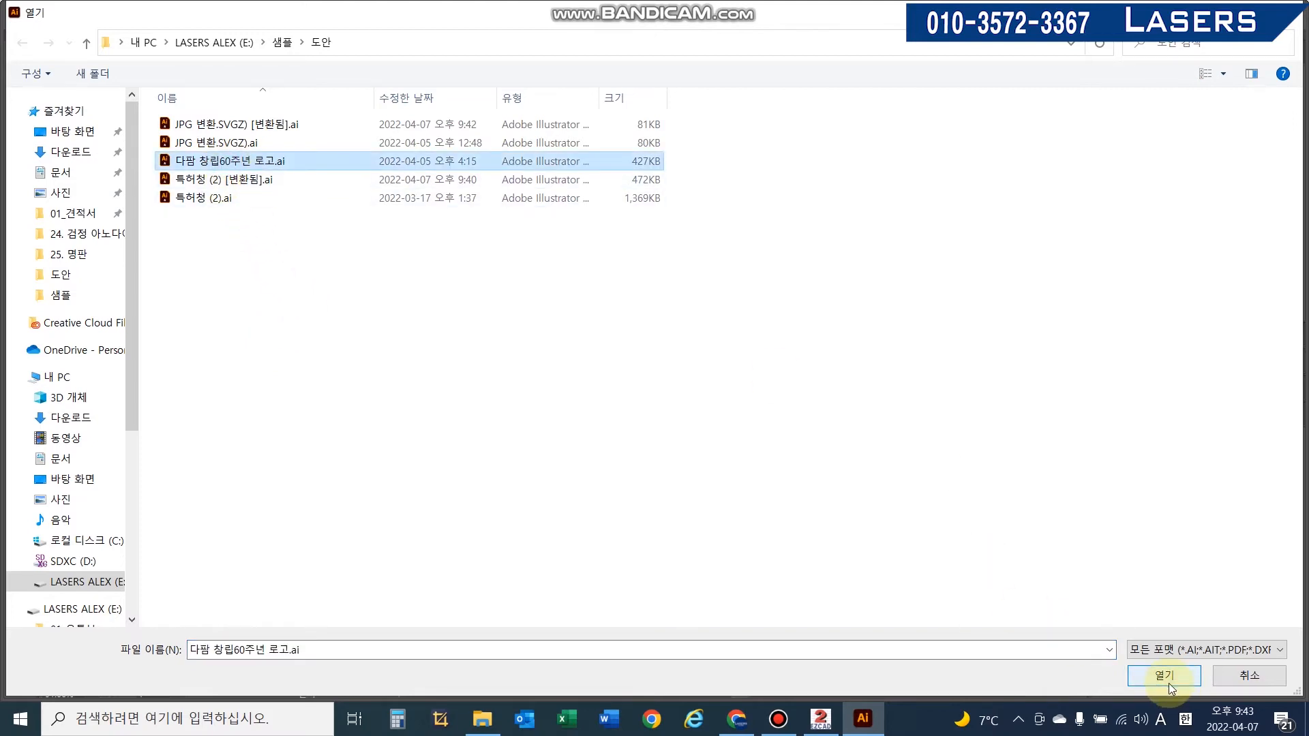
click(1168, 683)
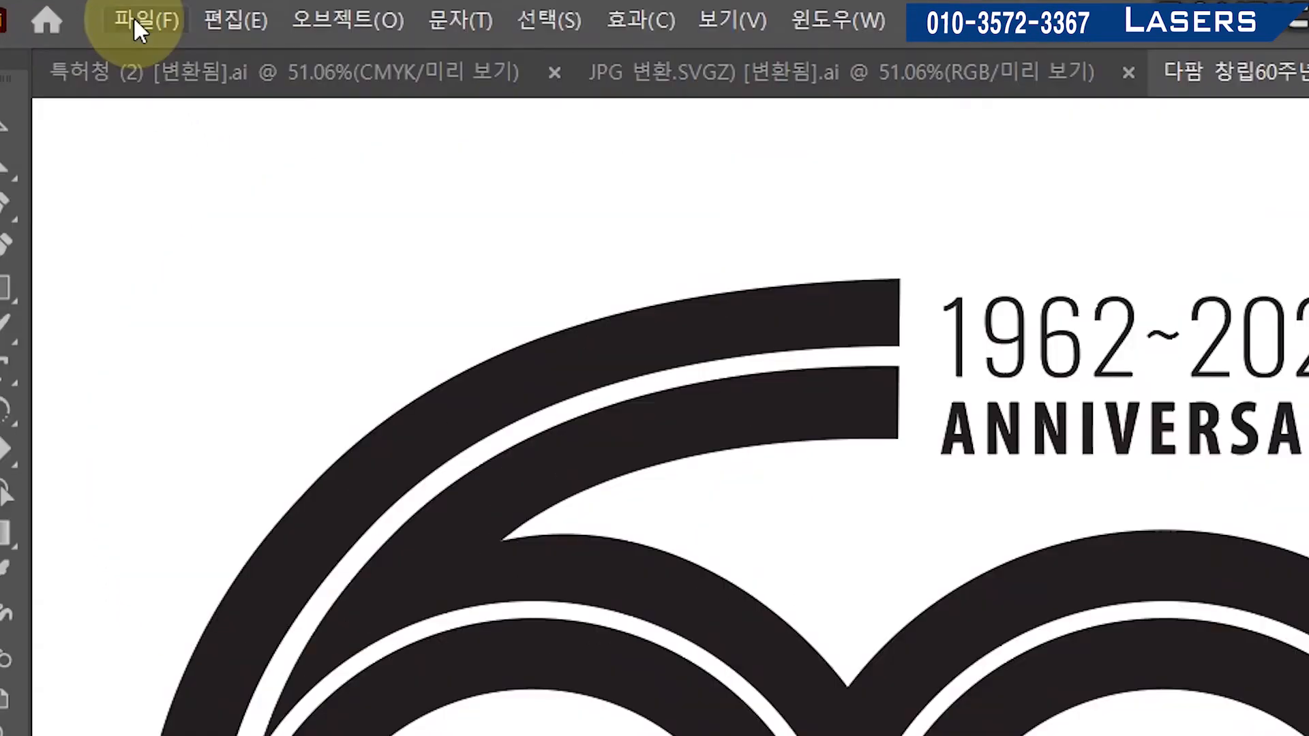
- Save the logo as 다랑 창립60주년 로고 [변환됨].ai in Illustrator 8 format, accepting the compatibility warnings
click(96, 14)
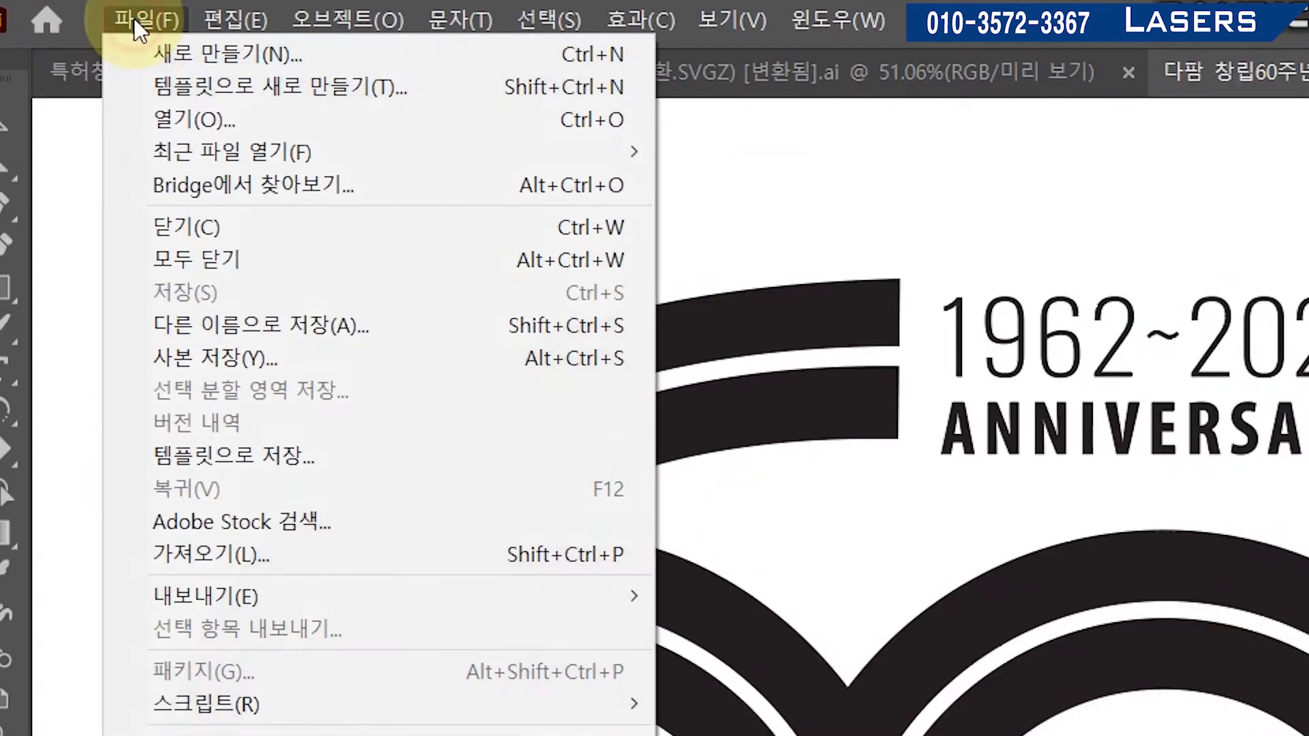
click(244, 319)
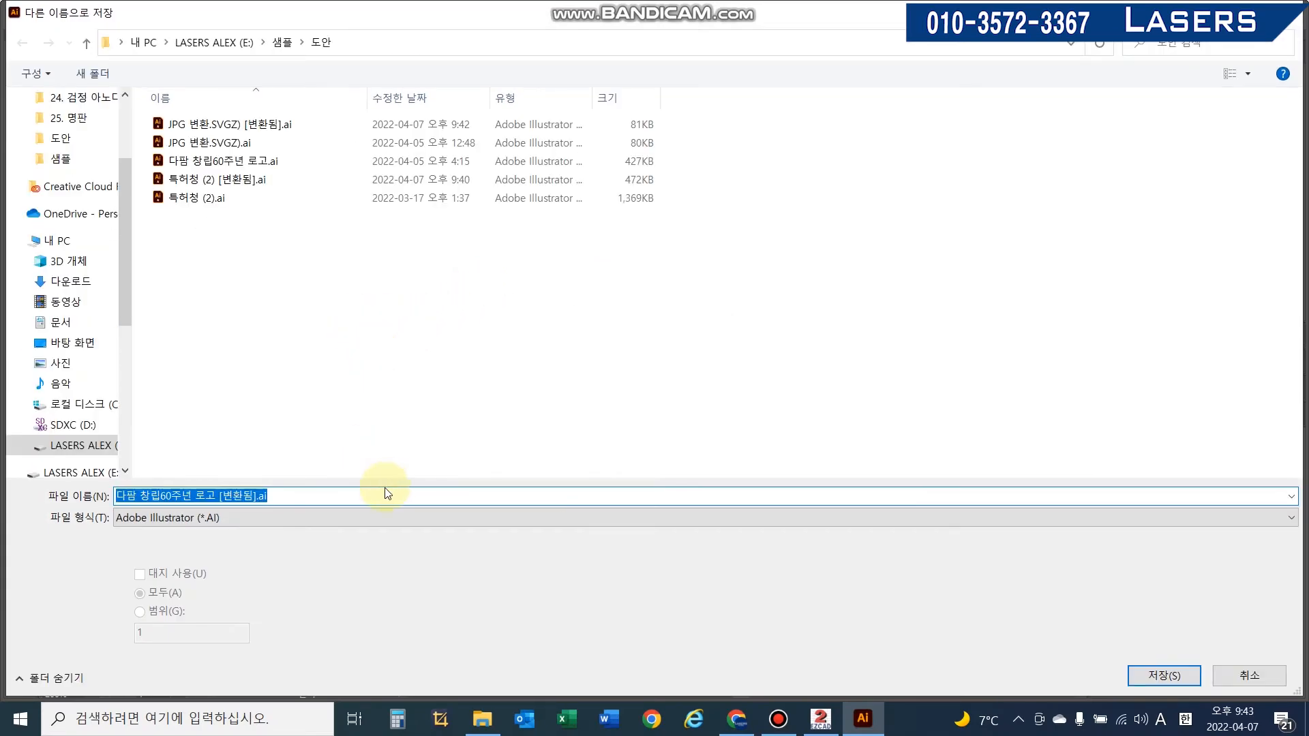
click(1180, 682)
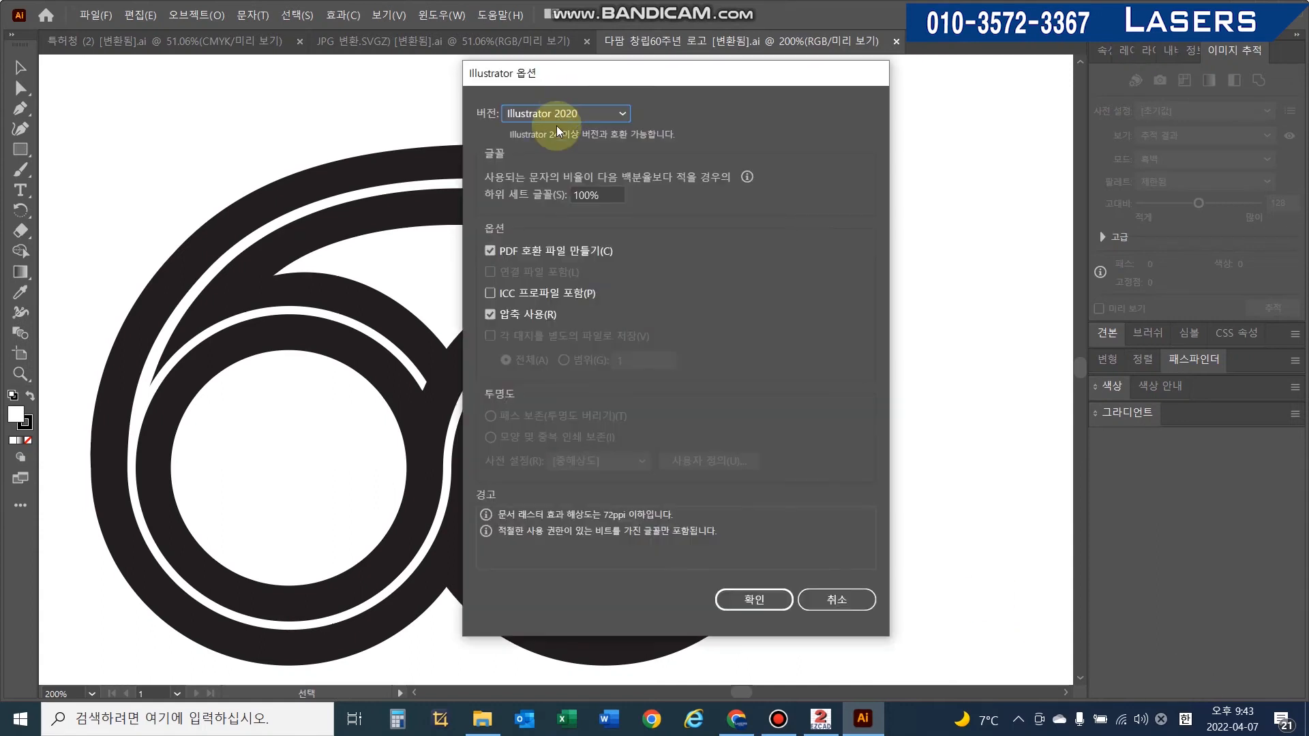
click(558, 113)
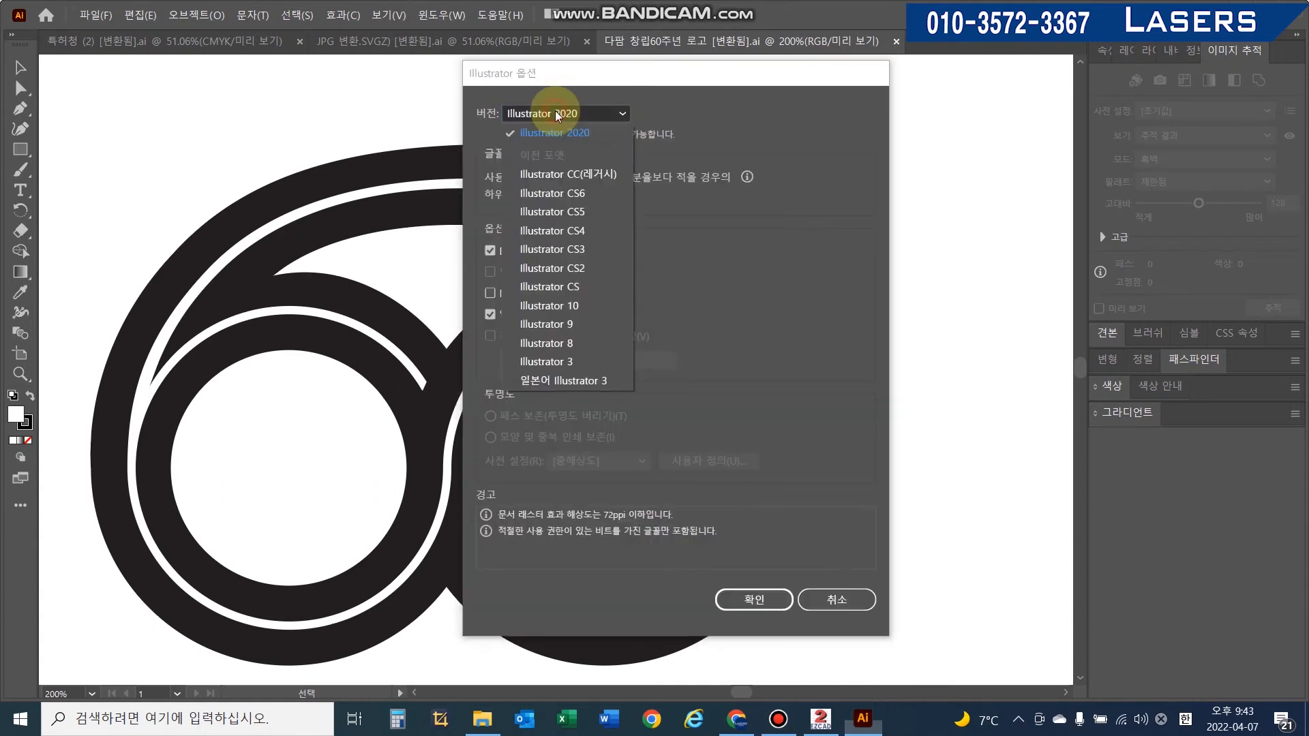
click(583, 344)
click(756, 580)
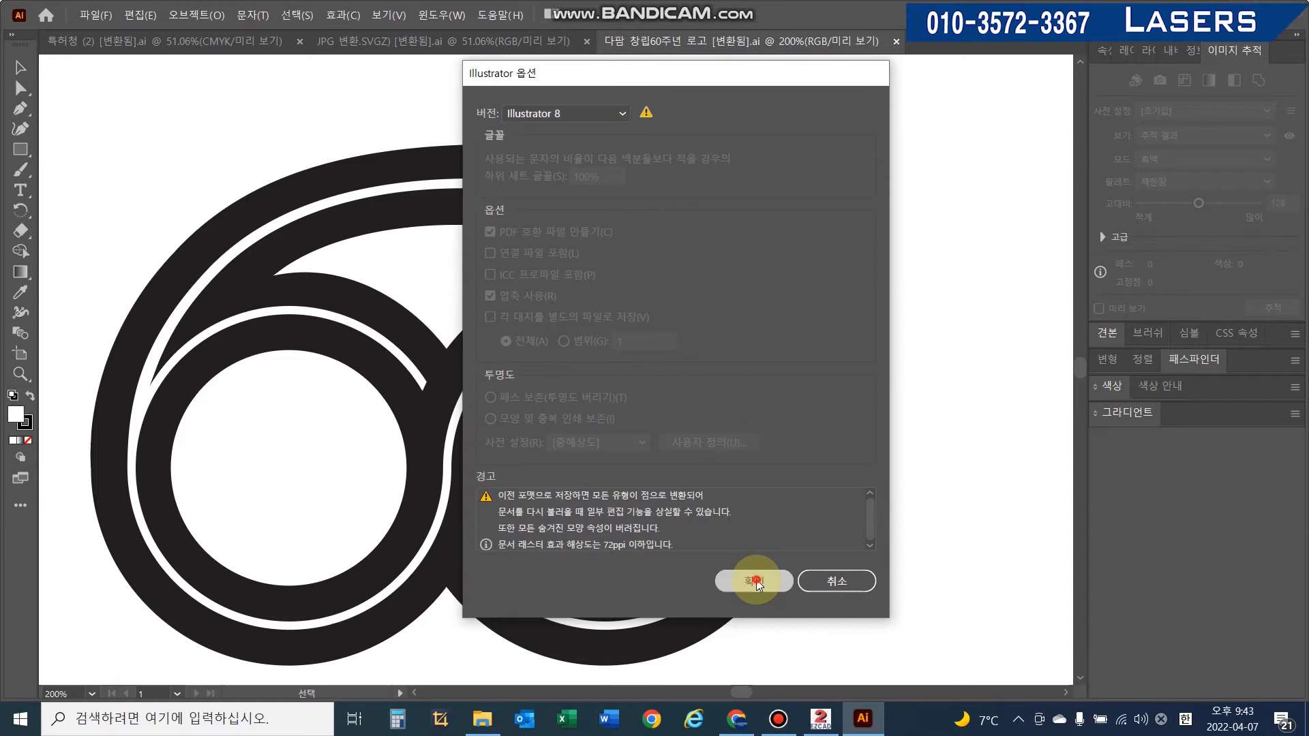
click(751, 386)
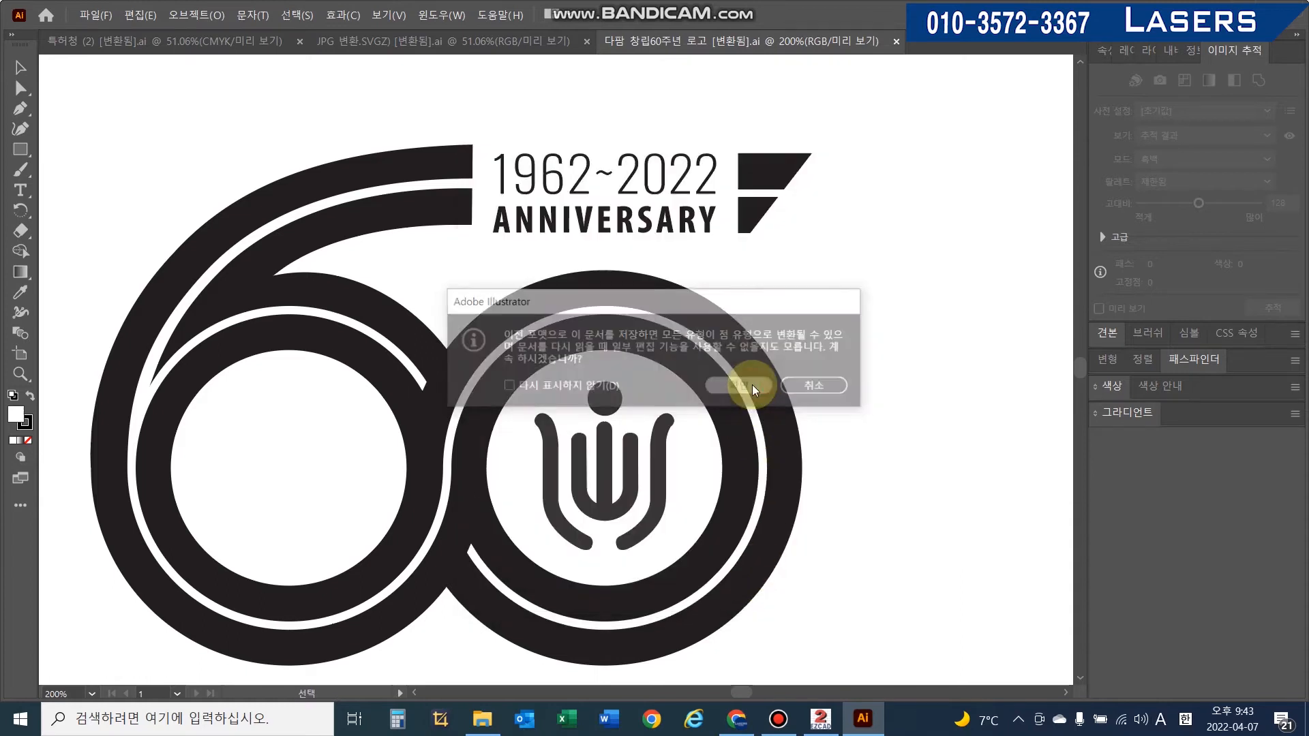
- Switch to EzCad and start a new document without saving the current one
click(822, 721)
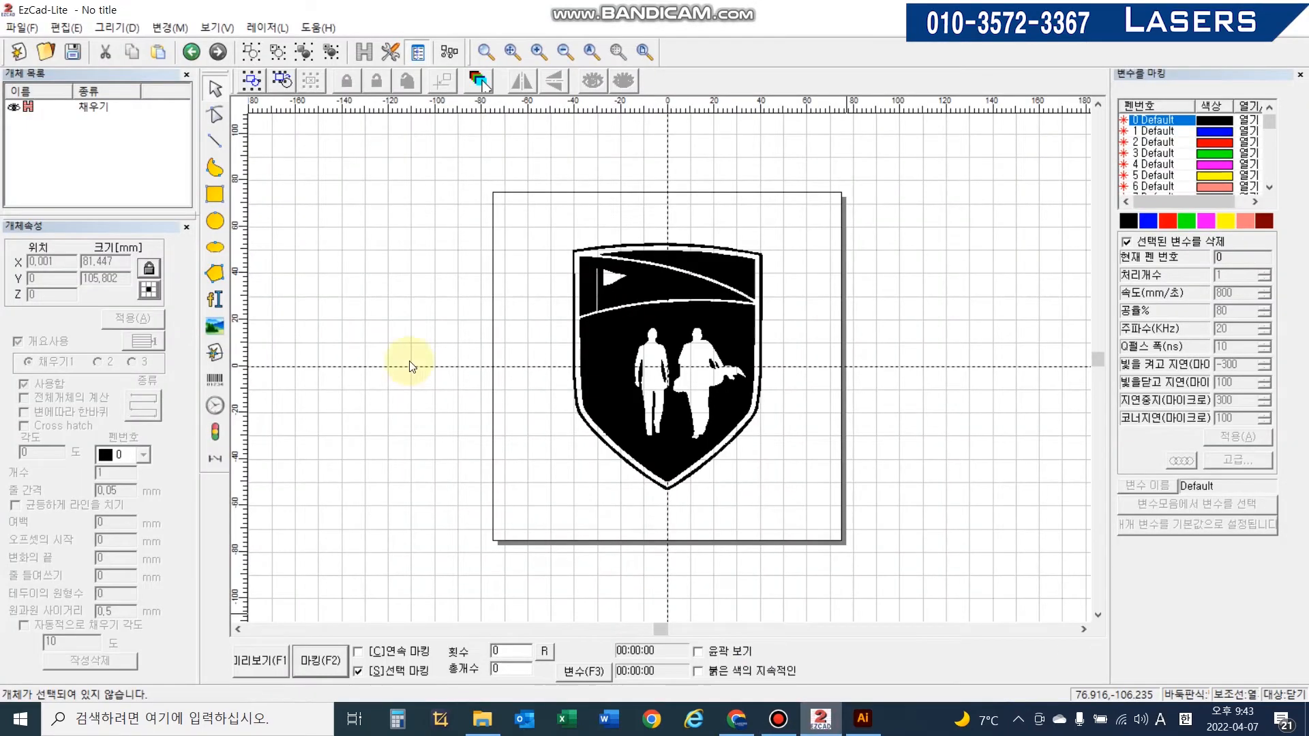
click(18, 52)
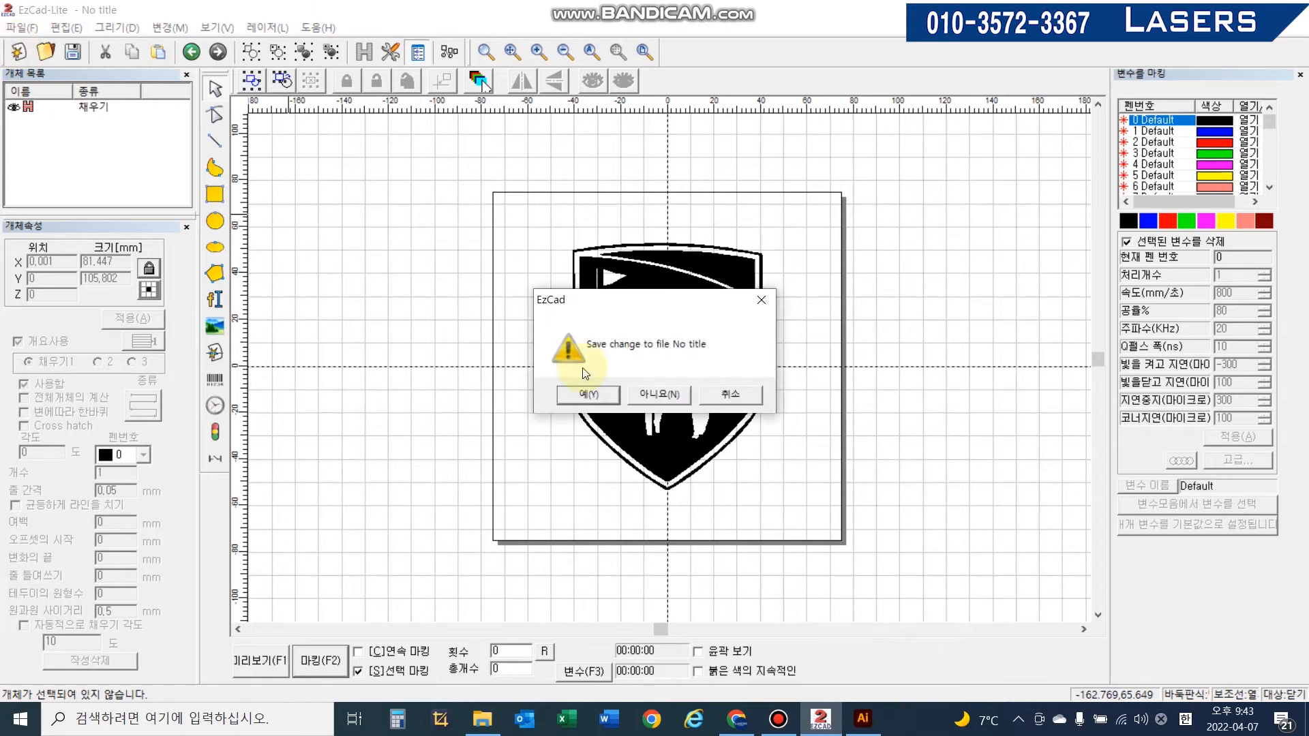
click(657, 394)
- Import the vector file 다랑 창립60주년 로고 [변환됨].ai into the work area
click(20, 30)
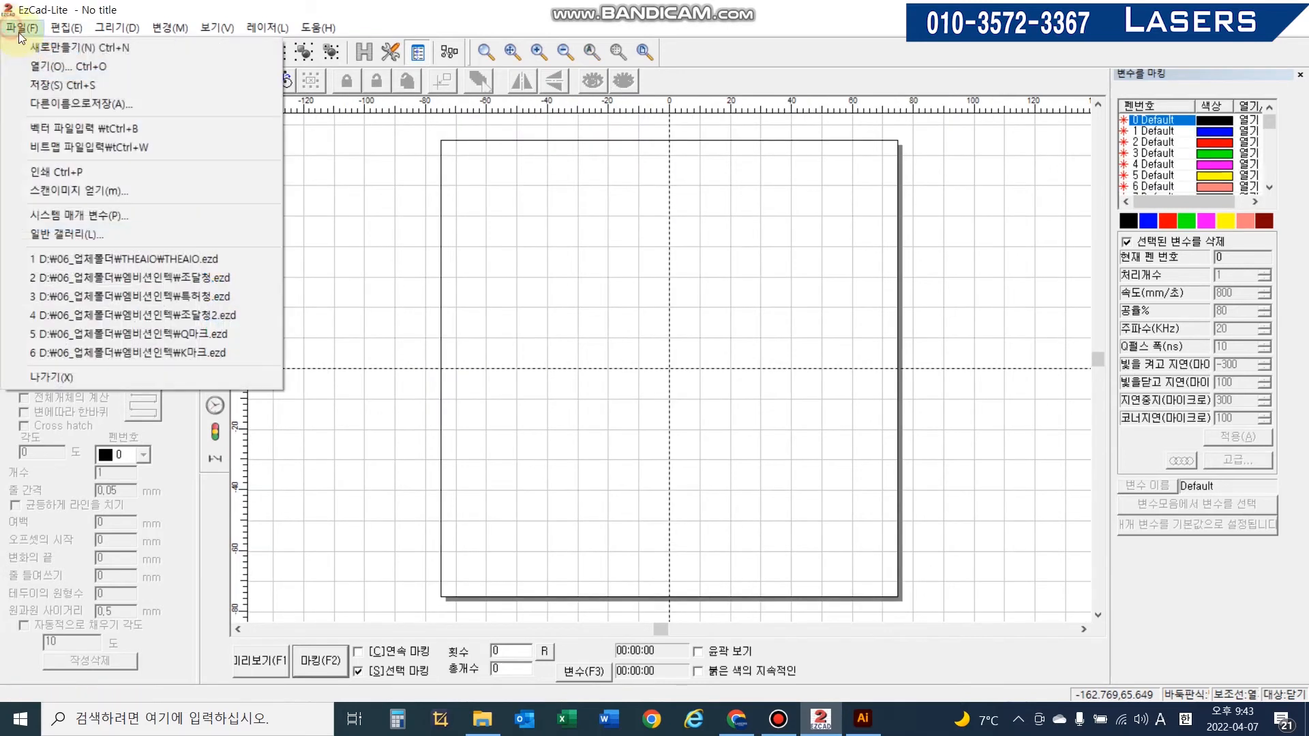
click(72, 128)
click(582, 258)
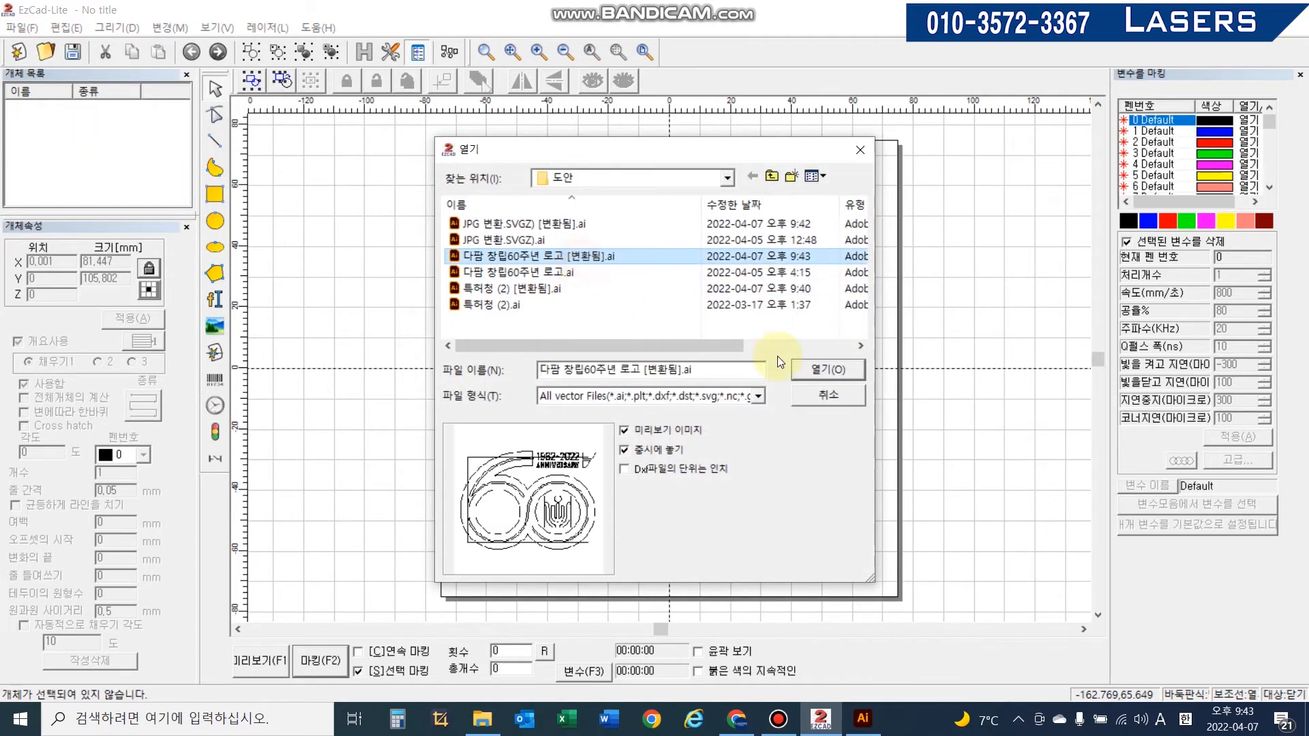
click(831, 372)
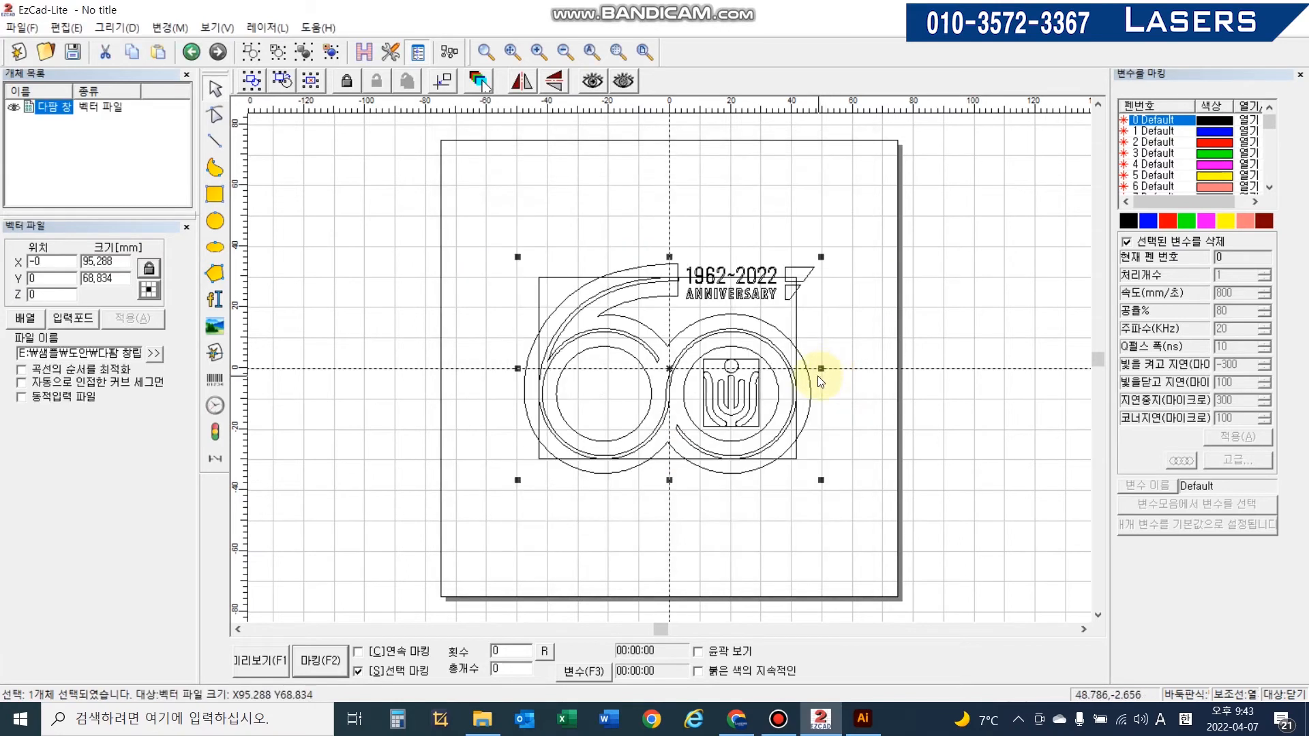
- Switch to Illustrator, select the entire 60th-anniversary logo and ungroup it
scroll(820, 381, up, 3)
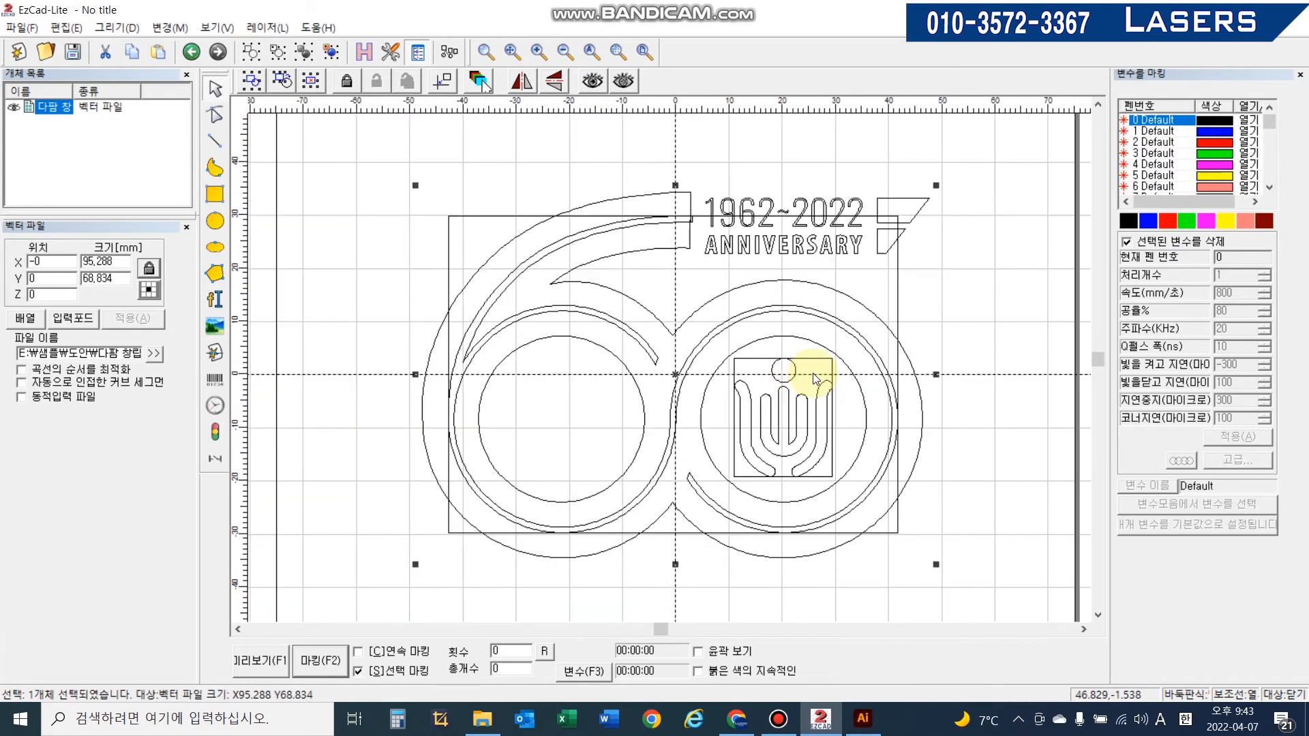
scroll(815, 379, up, 1)
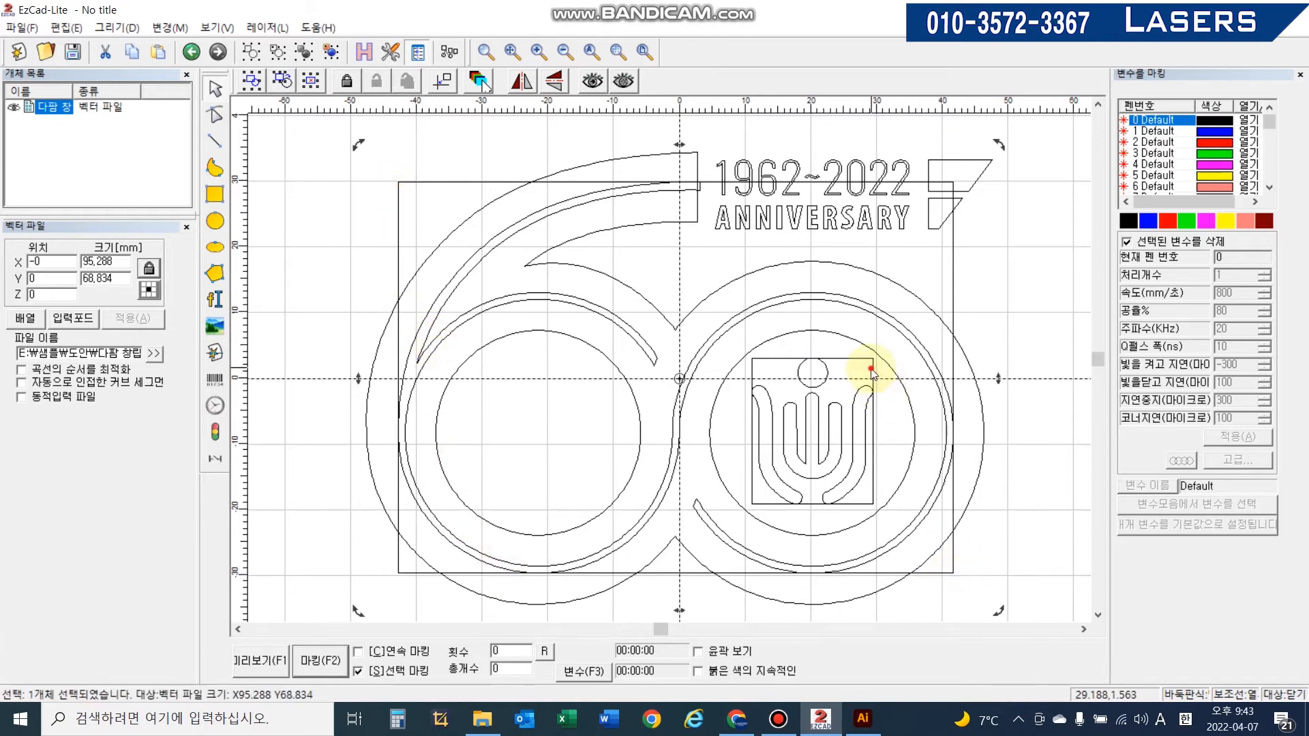
click(863, 718)
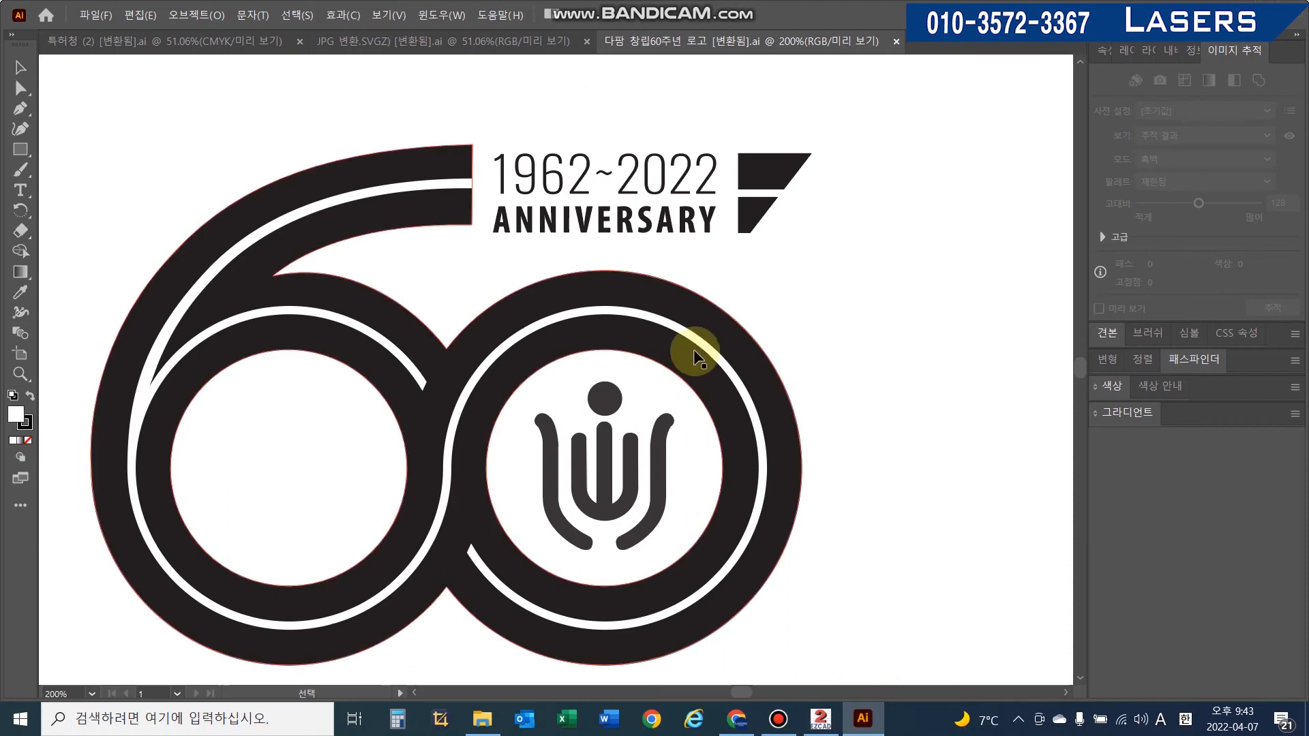
key(ctrl+a)
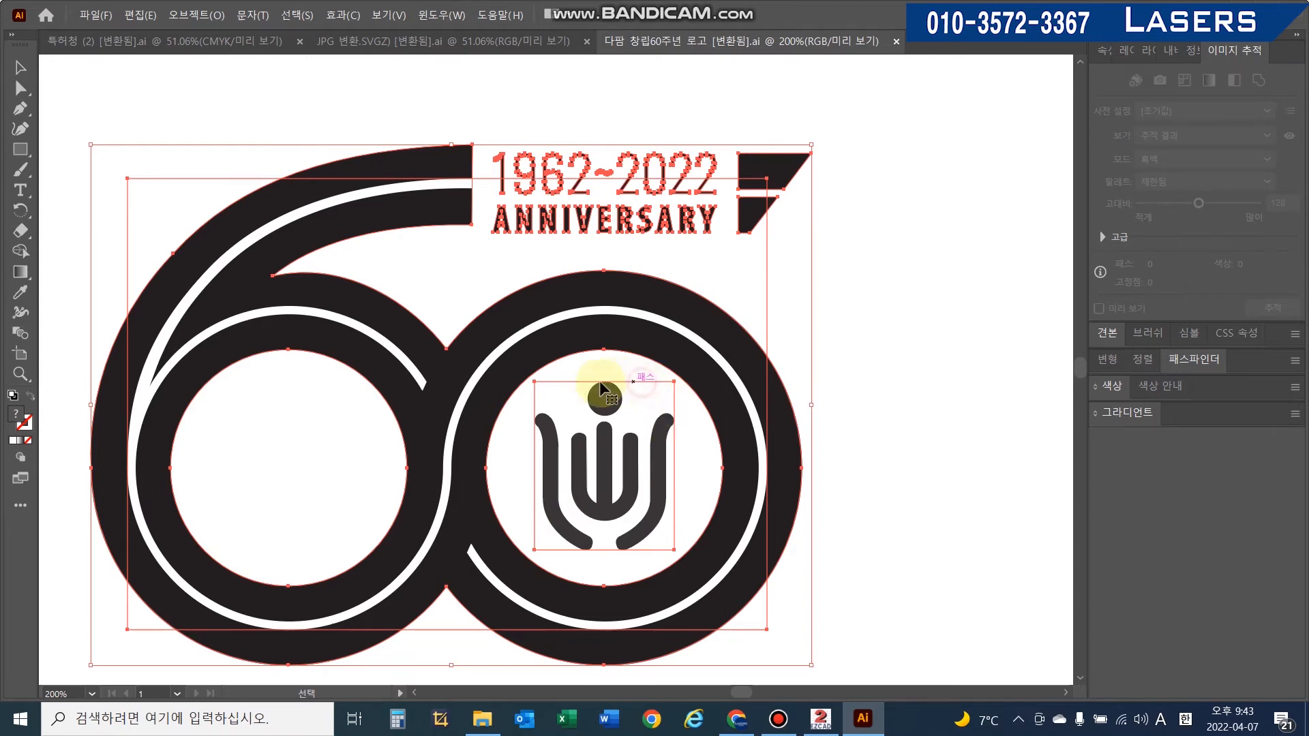
click(136, 178)
click(204, 228)
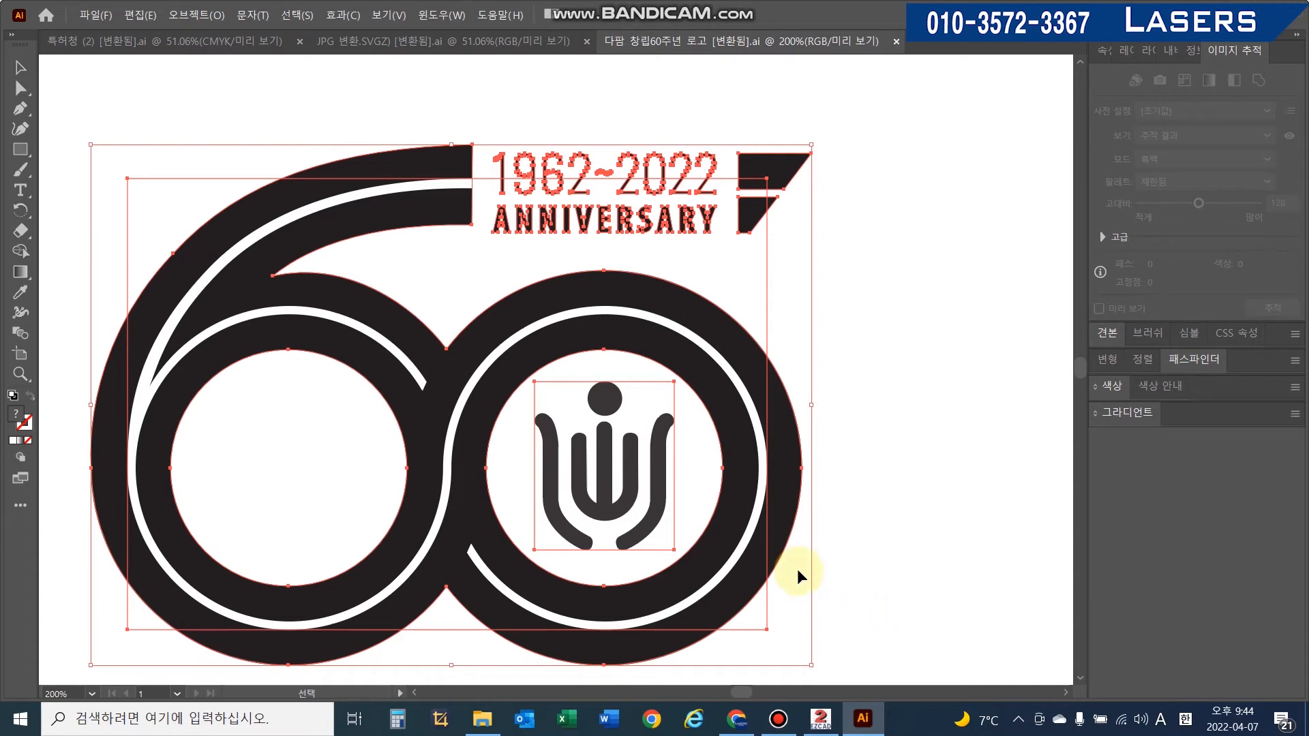
right_click(768, 529)
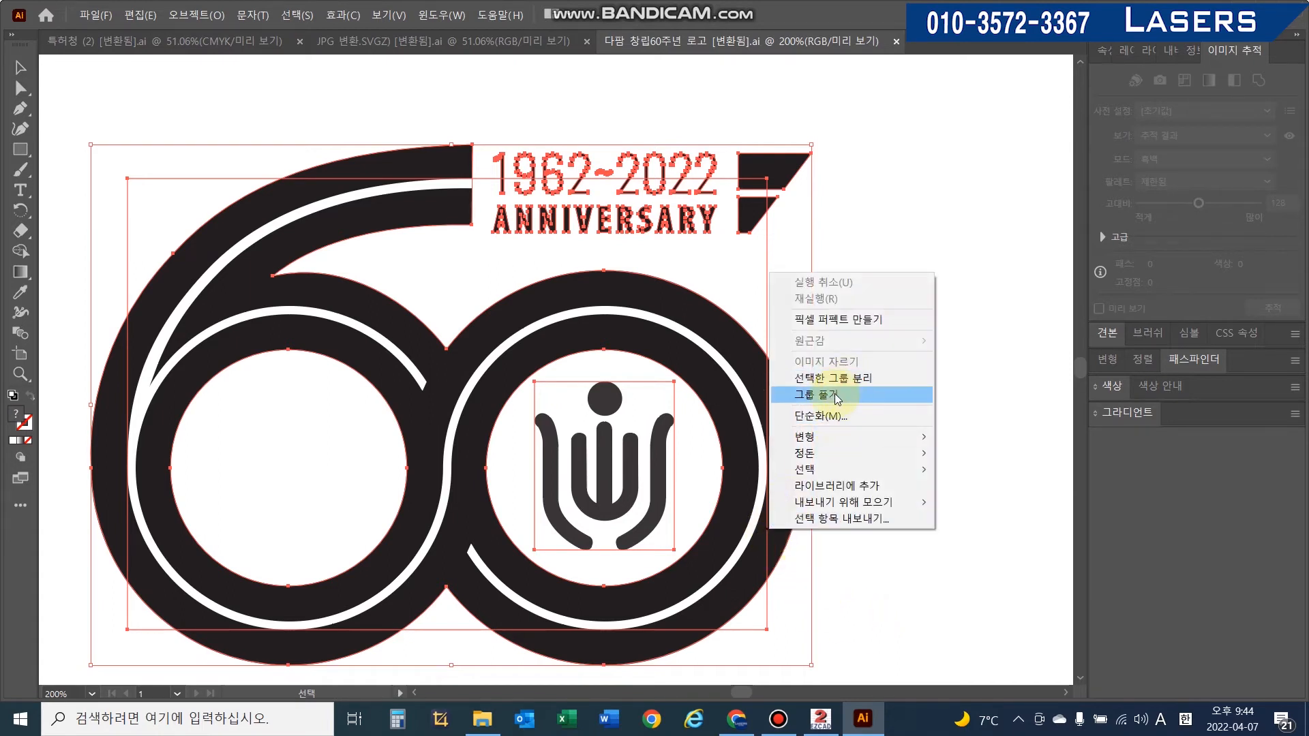
click(837, 396)
- Select the logo artwork again and make it into a compound path
click(871, 440)
click(803, 322)
drag(702, 253, 703, 253)
click(859, 291)
click(766, 372)
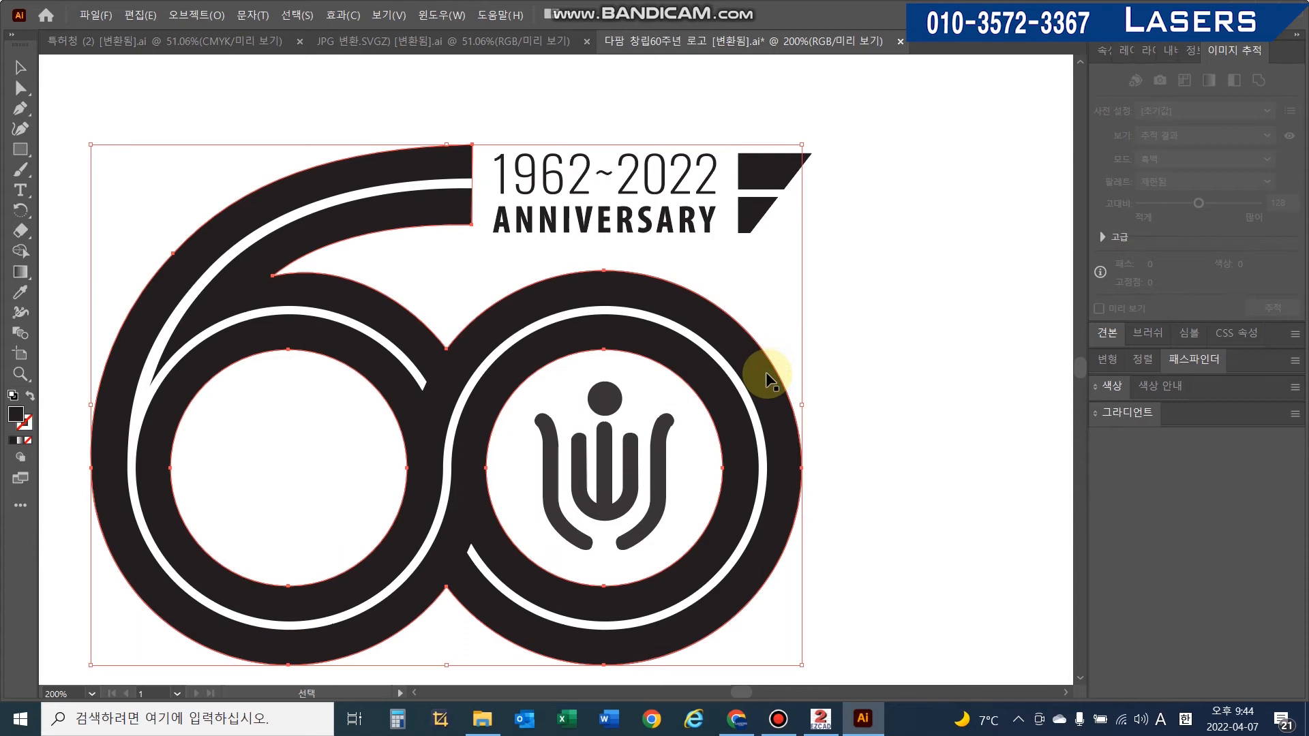
right_click(767, 371)
click(816, 481)
click(925, 405)
click(778, 419)
key(a)
key(ctrl+8)
key(ctrl+a)
click(881, 621)
- Switch back to EzCad and ungroup the imported logo into separate curves
click(820, 718)
click(827, 352)
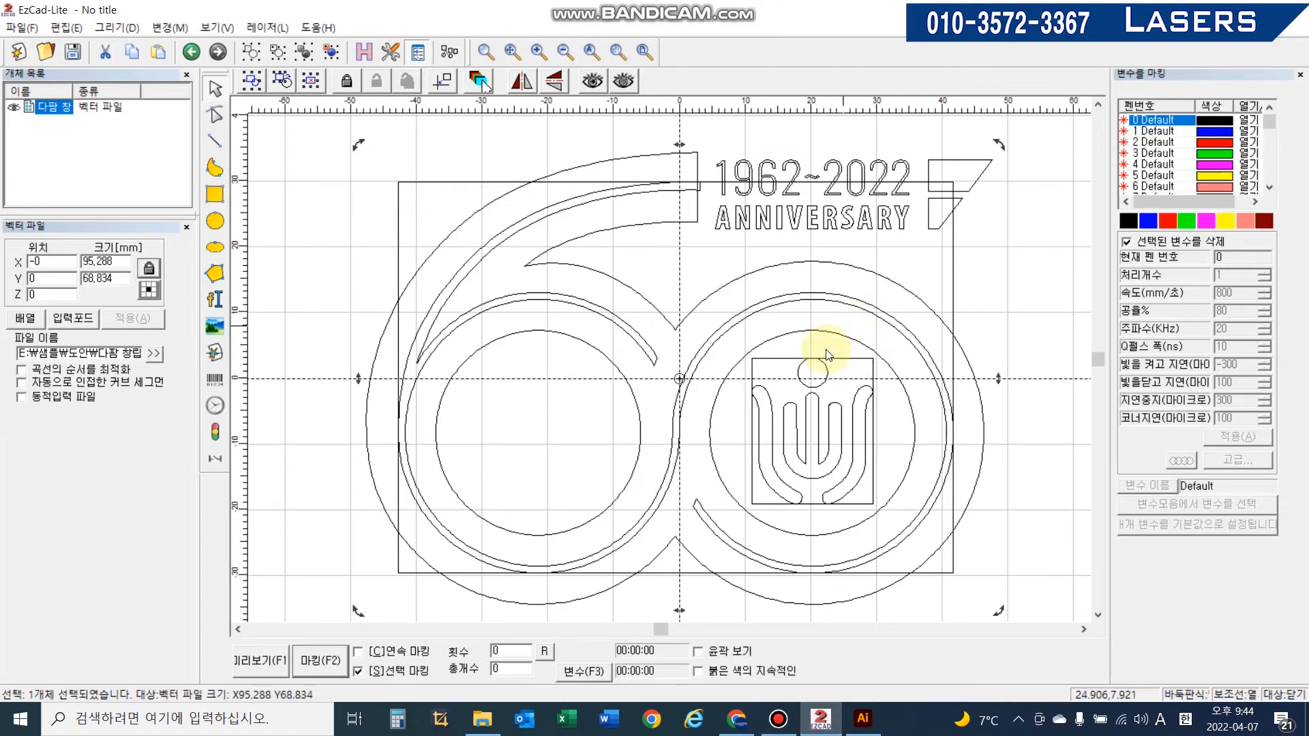
scroll(702, 334, down, 1)
click(989, 278)
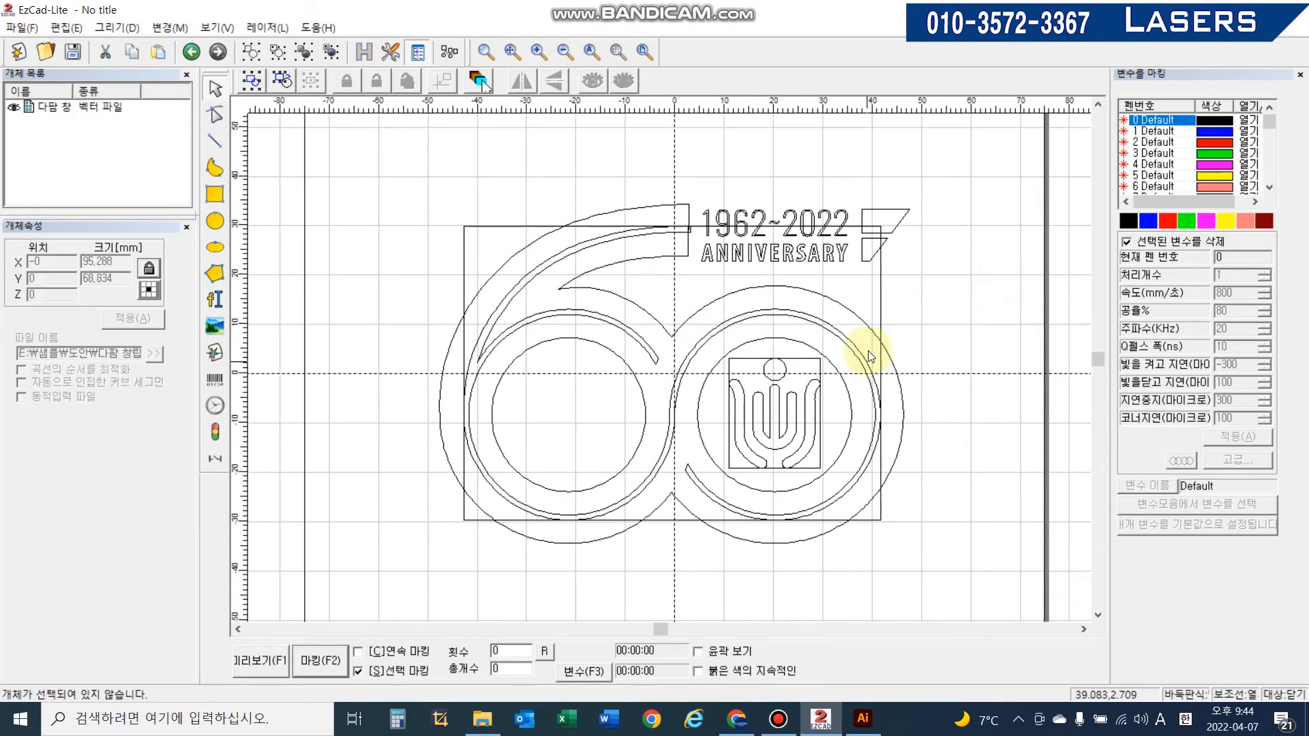
click(862, 373)
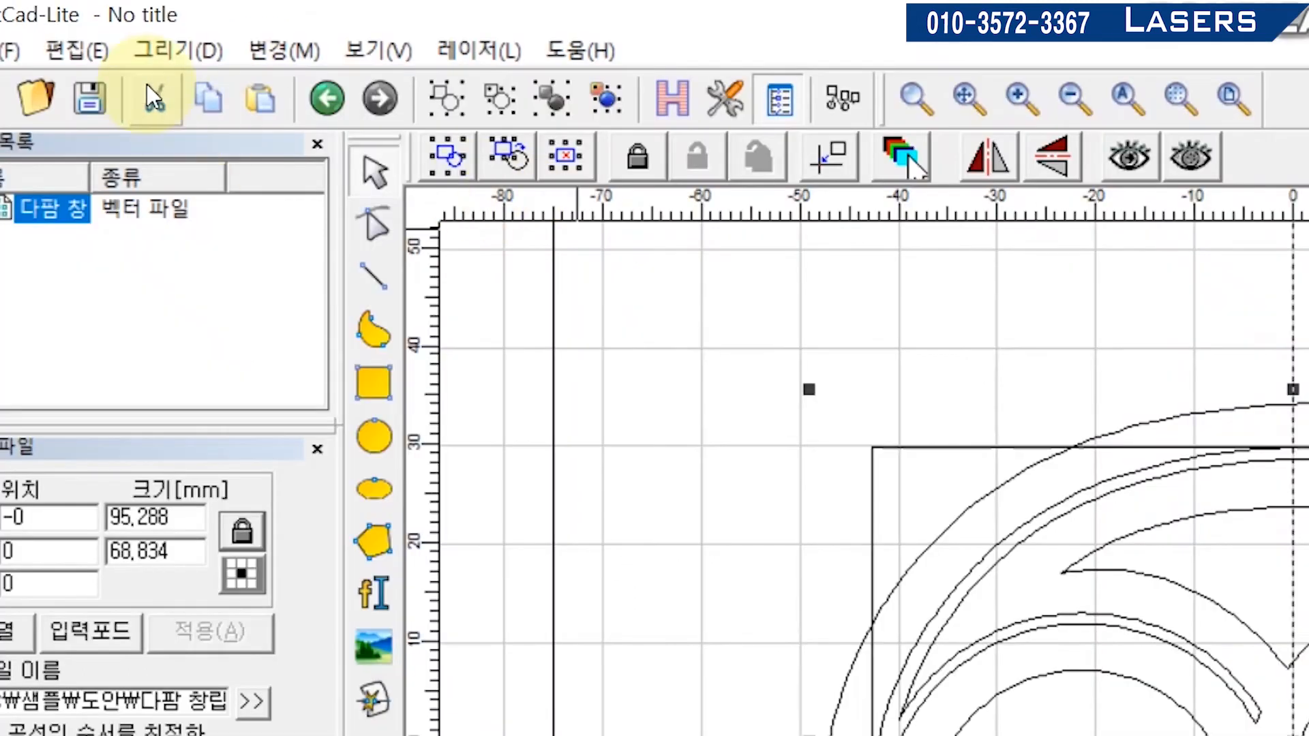
click(90, 56)
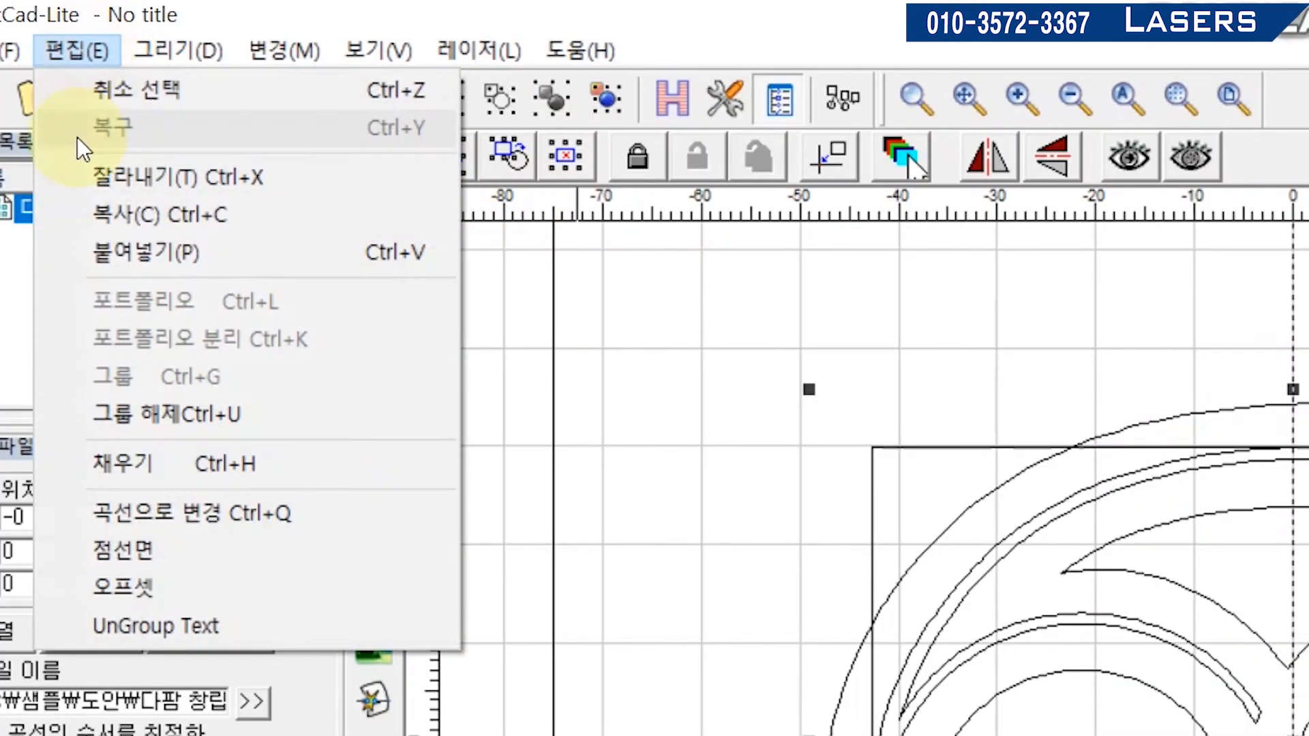
click(164, 413)
- Delete the stray rectangular frames around the numeral and the emblem
click(667, 466)
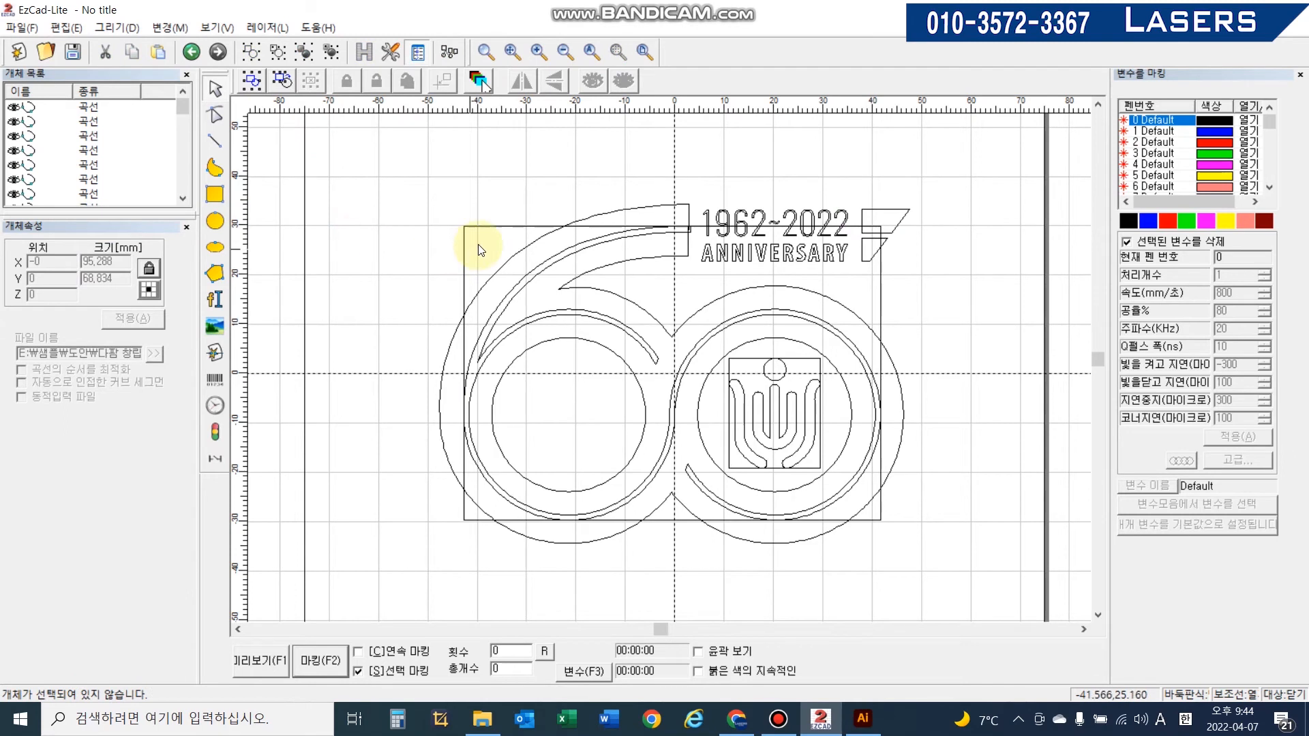
click(755, 361)
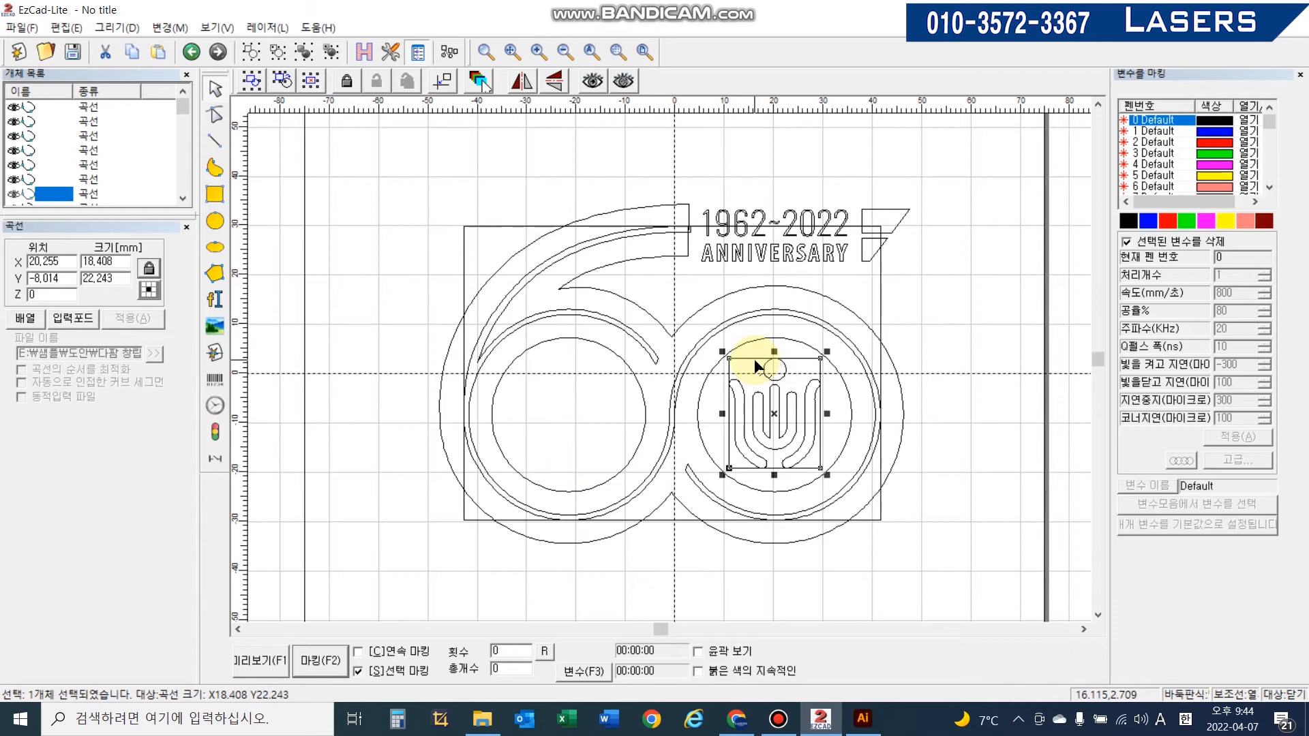
click(753, 362)
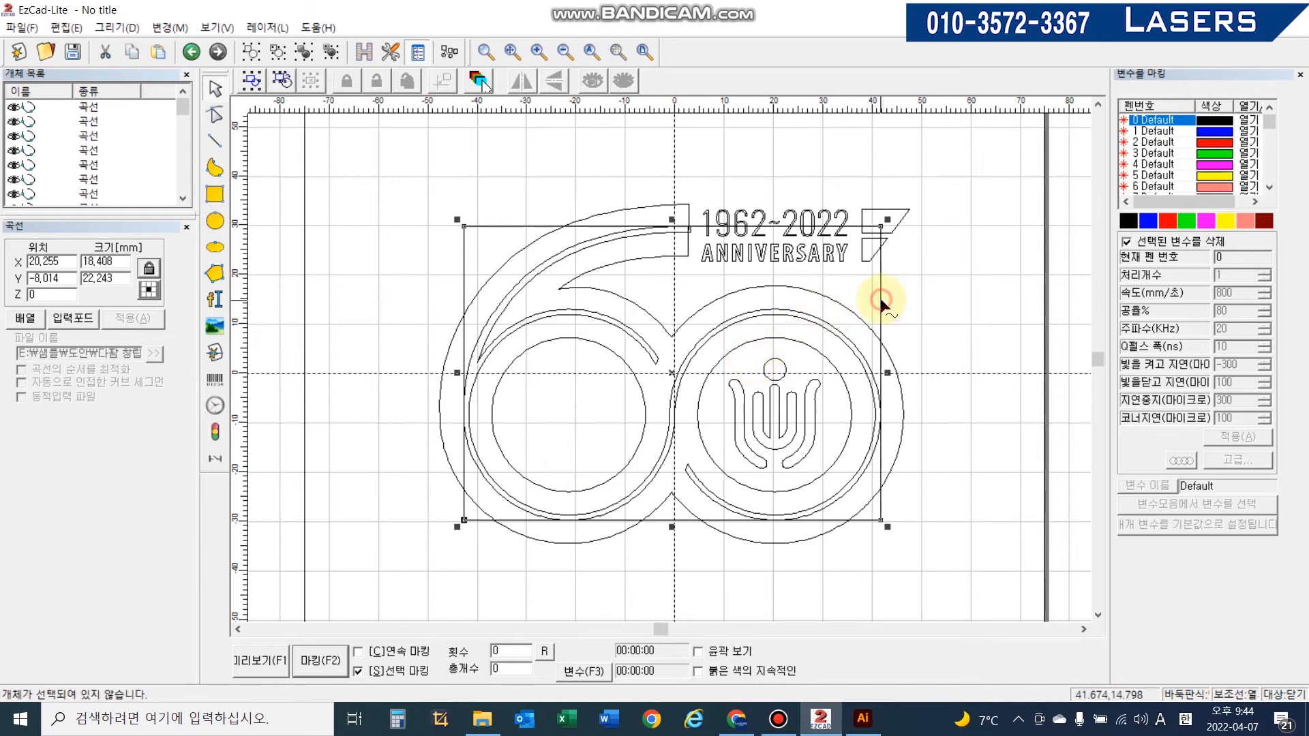
key(Delete)
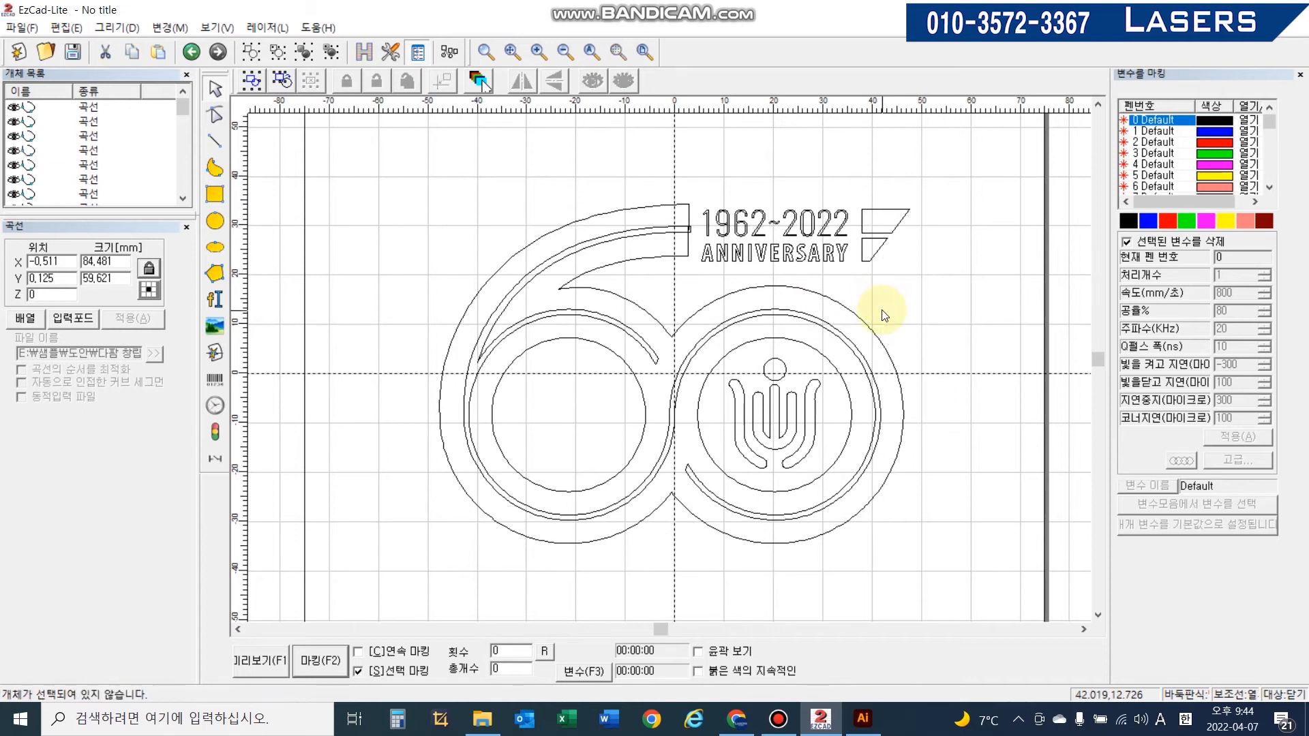
- Try hatch-filling all the selected curves with the default settings, then undo the fill
drag(383, 152, 995, 614)
click(862, 719)
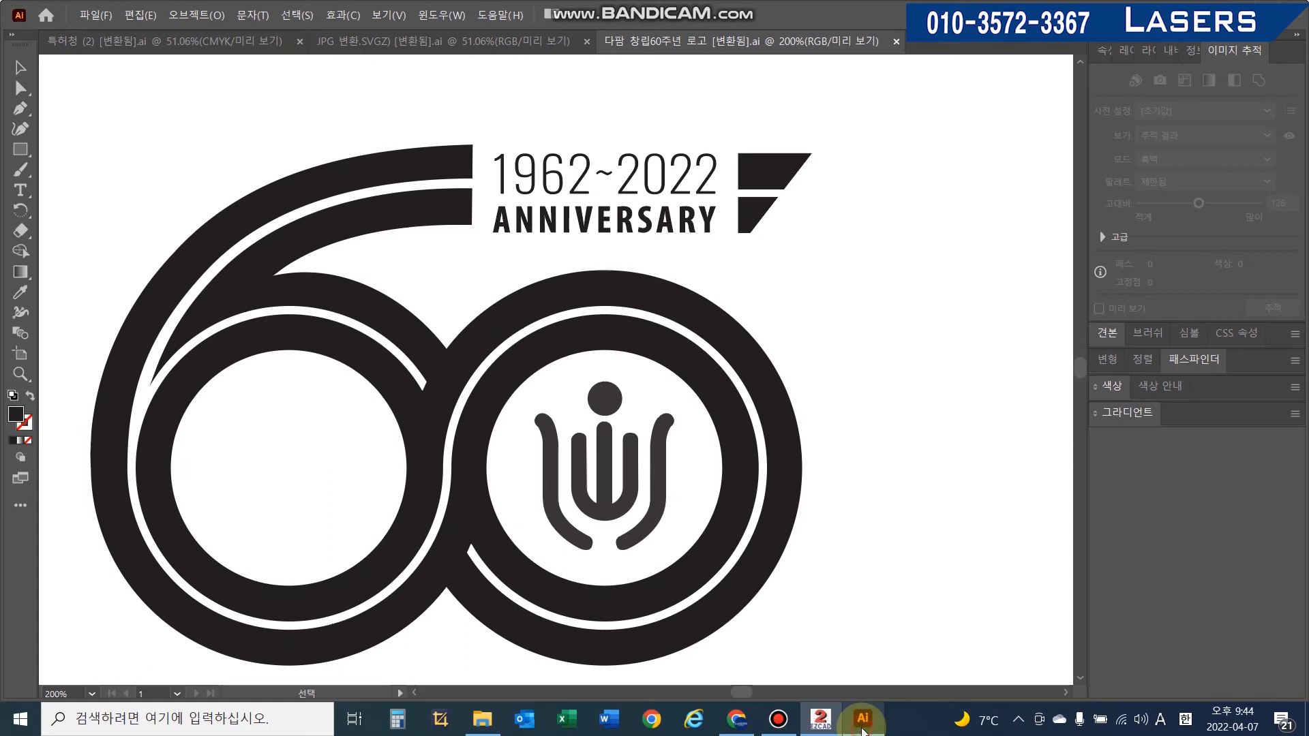
click(862, 723)
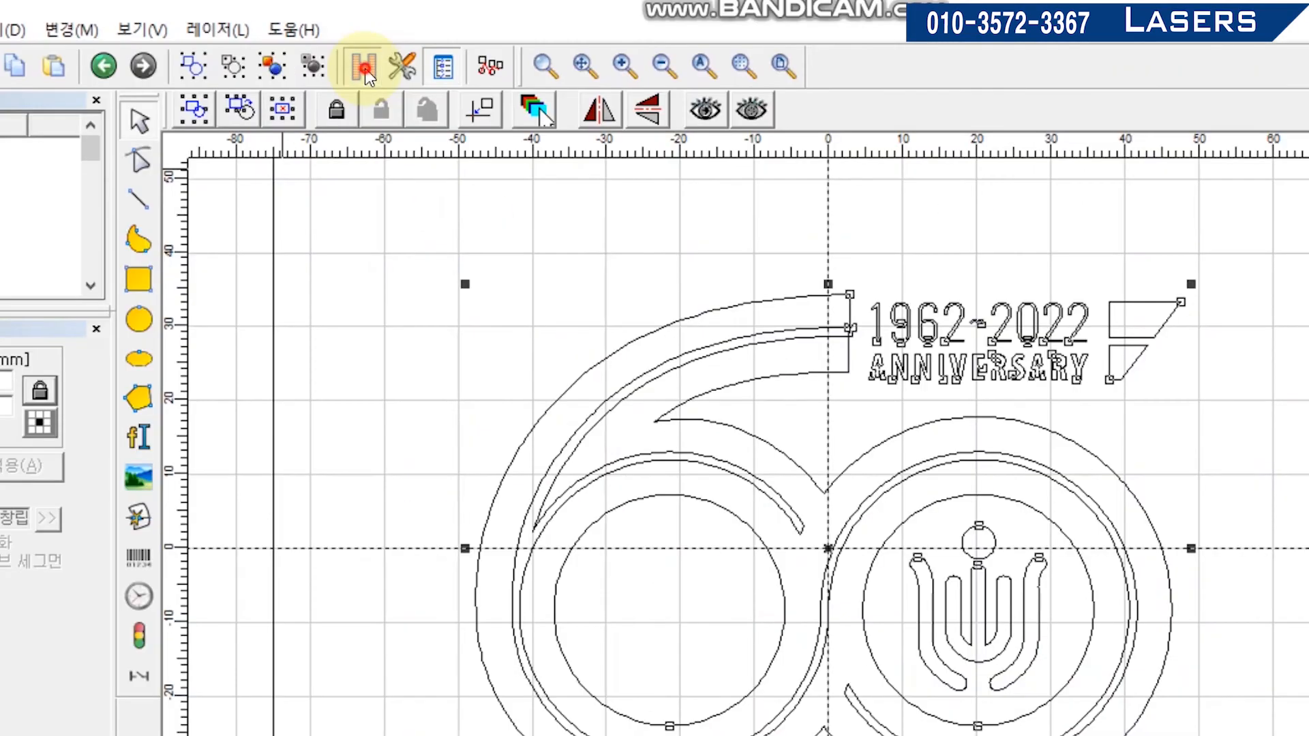
click(363, 53)
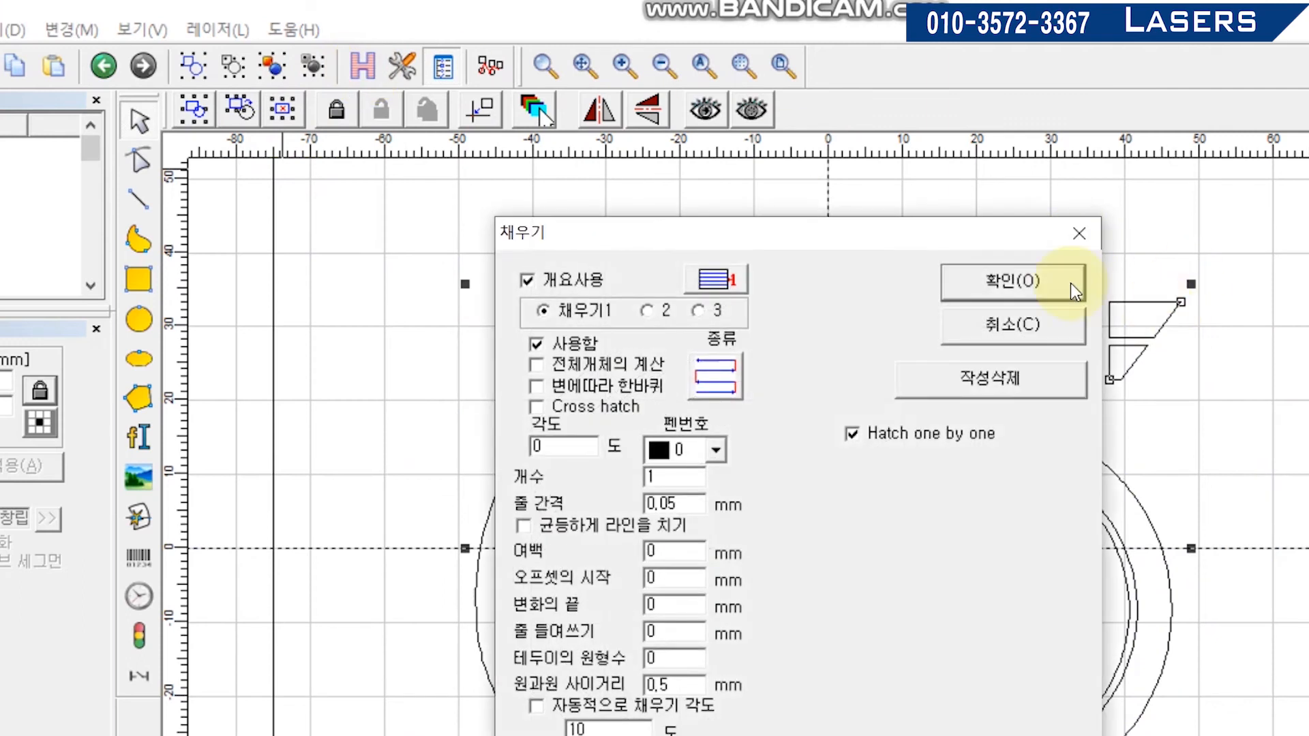
click(1057, 284)
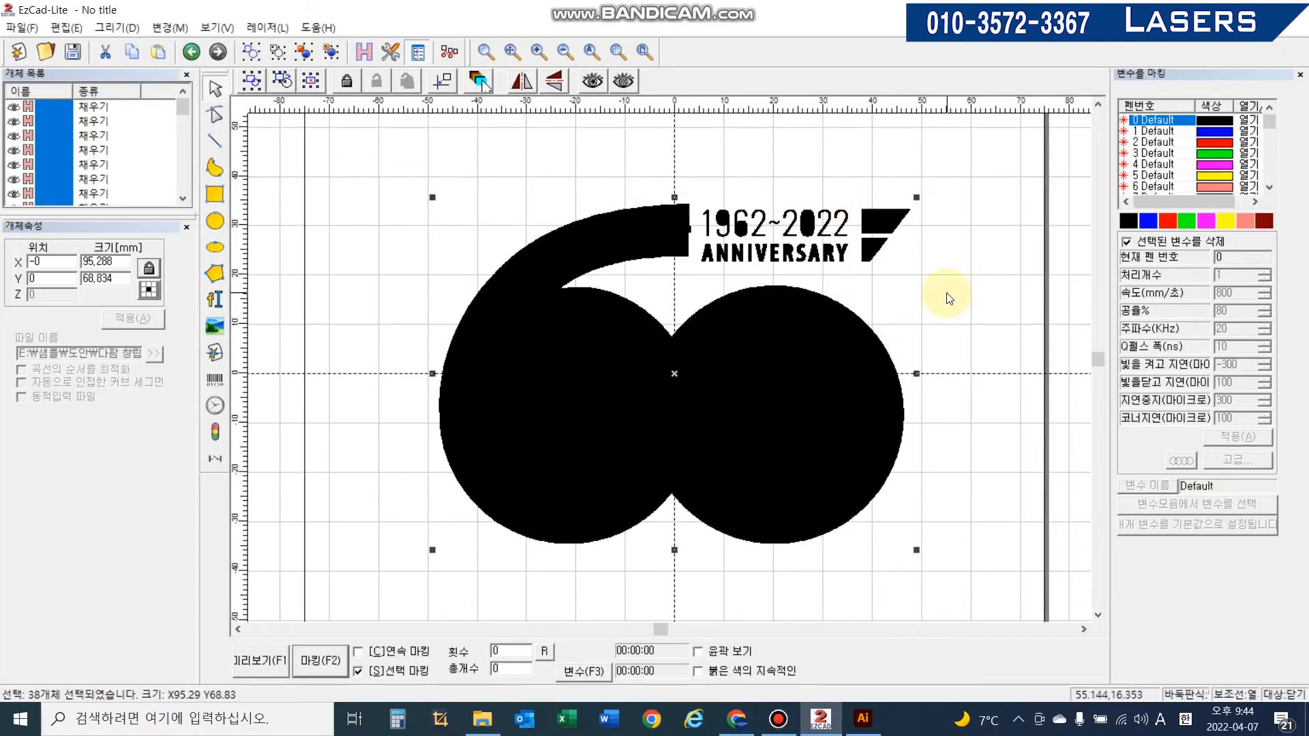
key(ctrl+z)
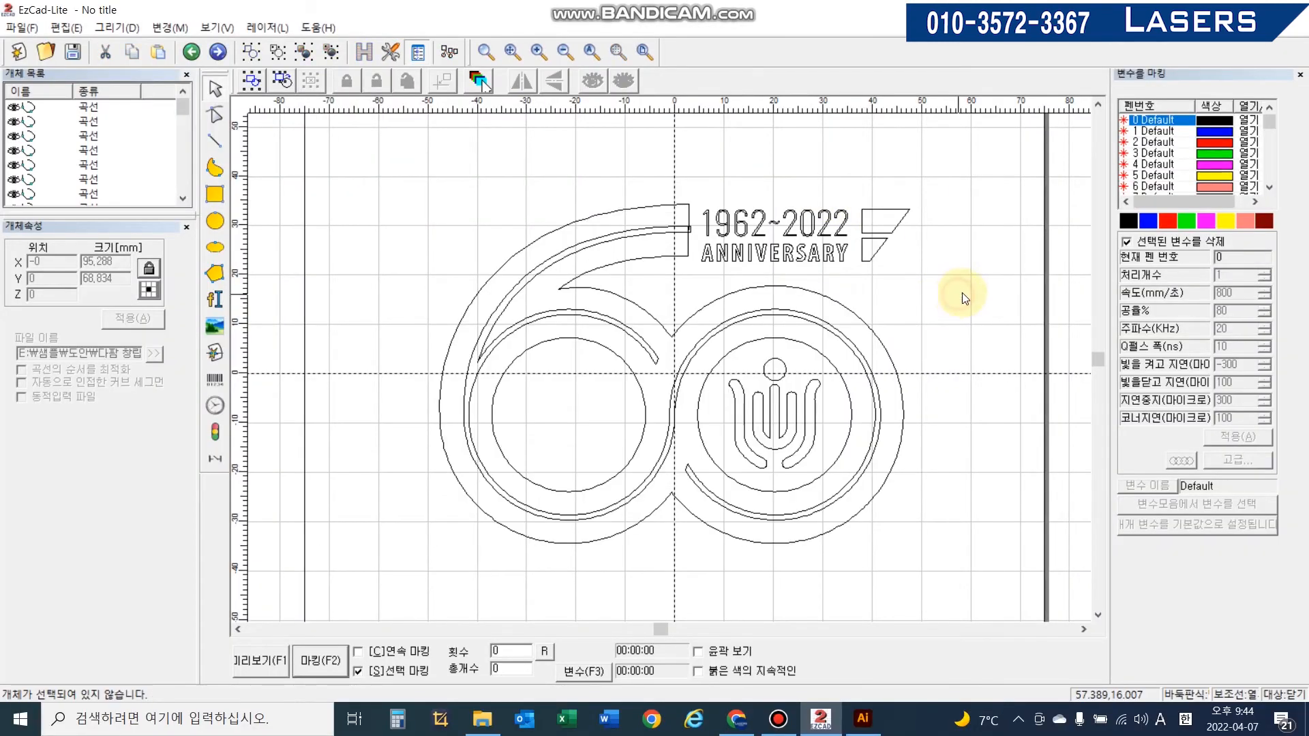
- Combine all curves into one portfolio and hatch-fill it with the default settings, inspecting the hatch lines up close
drag(350, 129, 975, 607)
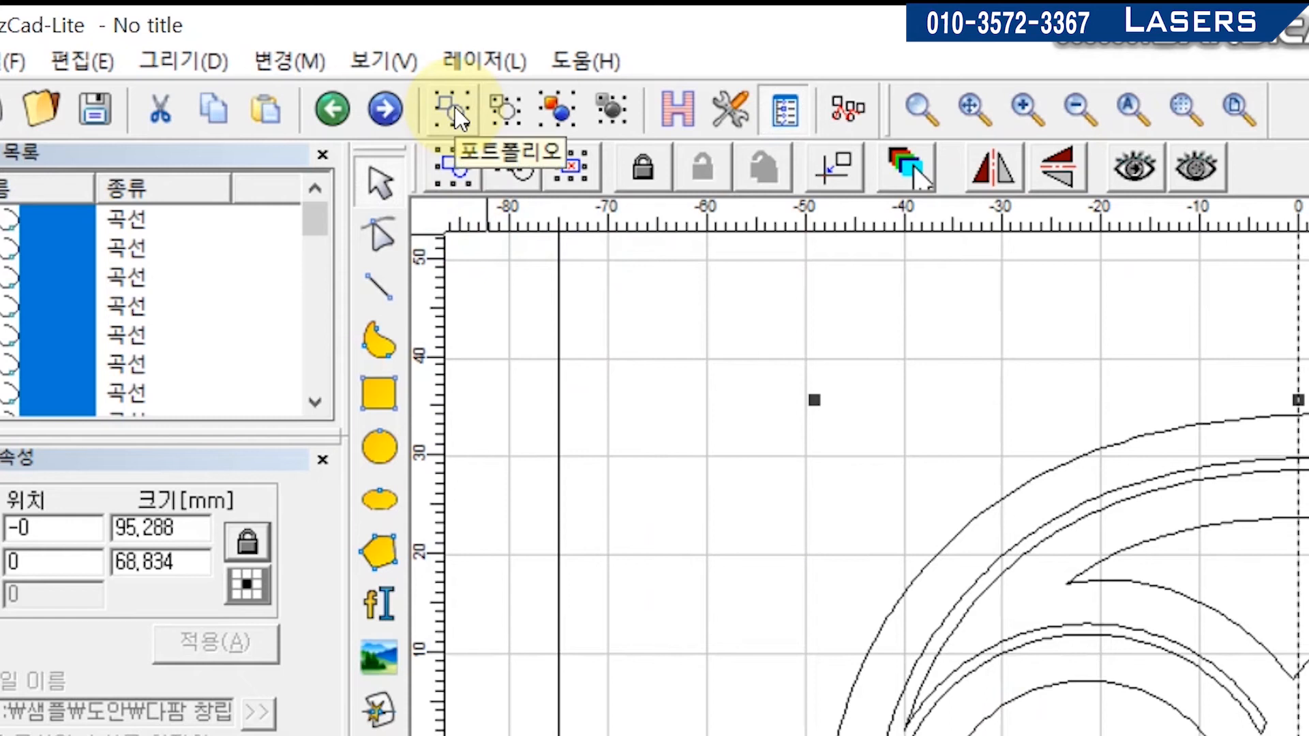
click(97, 57)
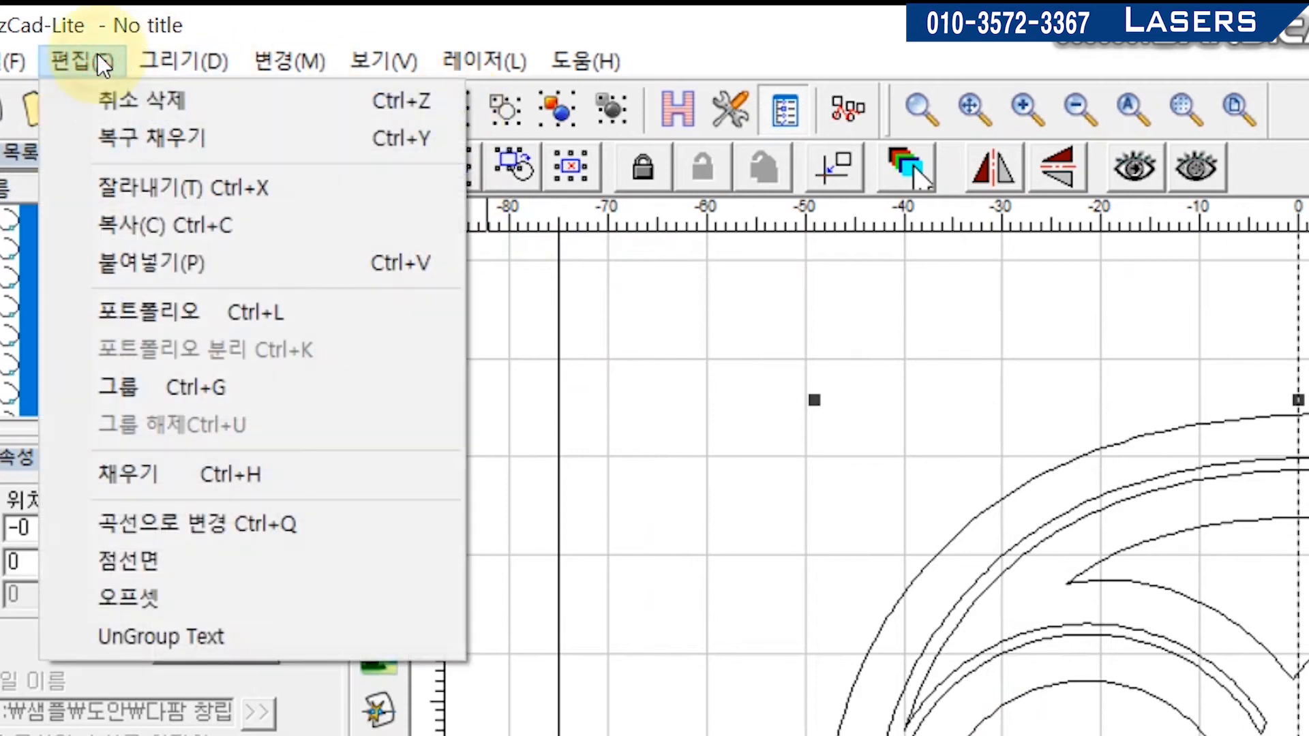
click(301, 14)
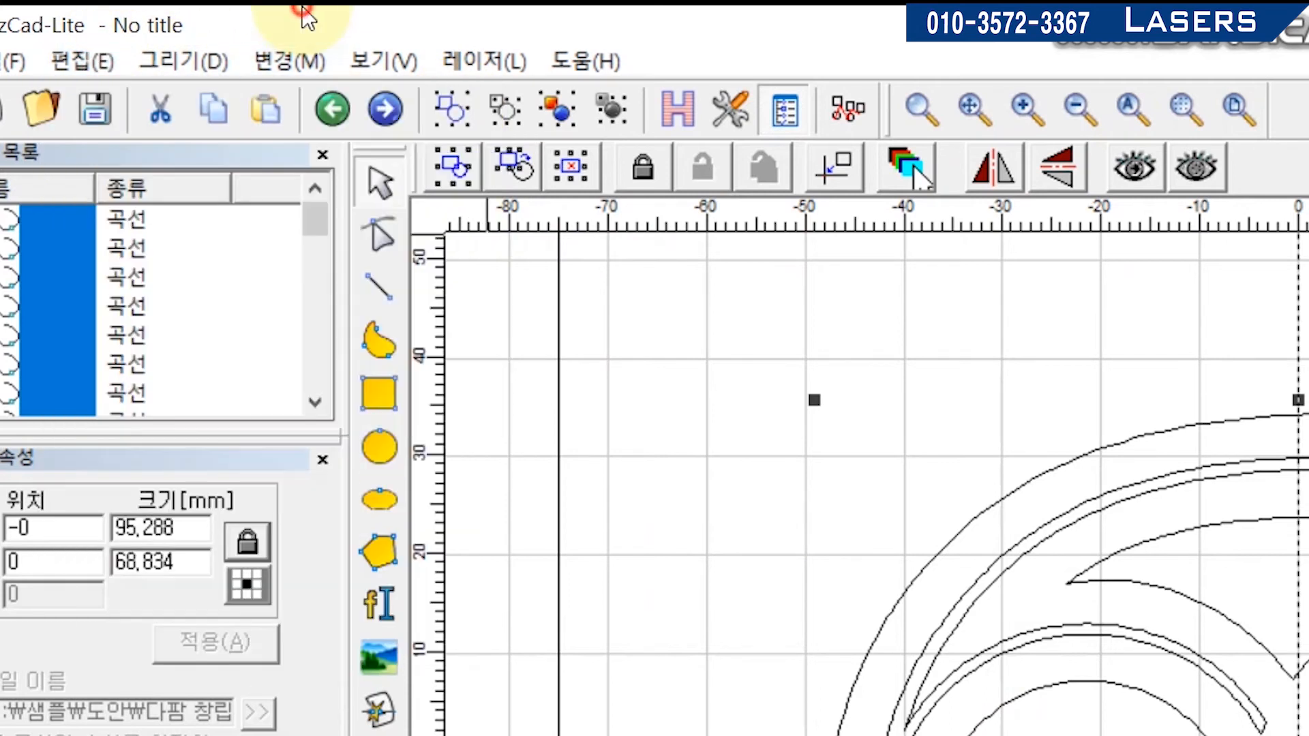
click(440, 113)
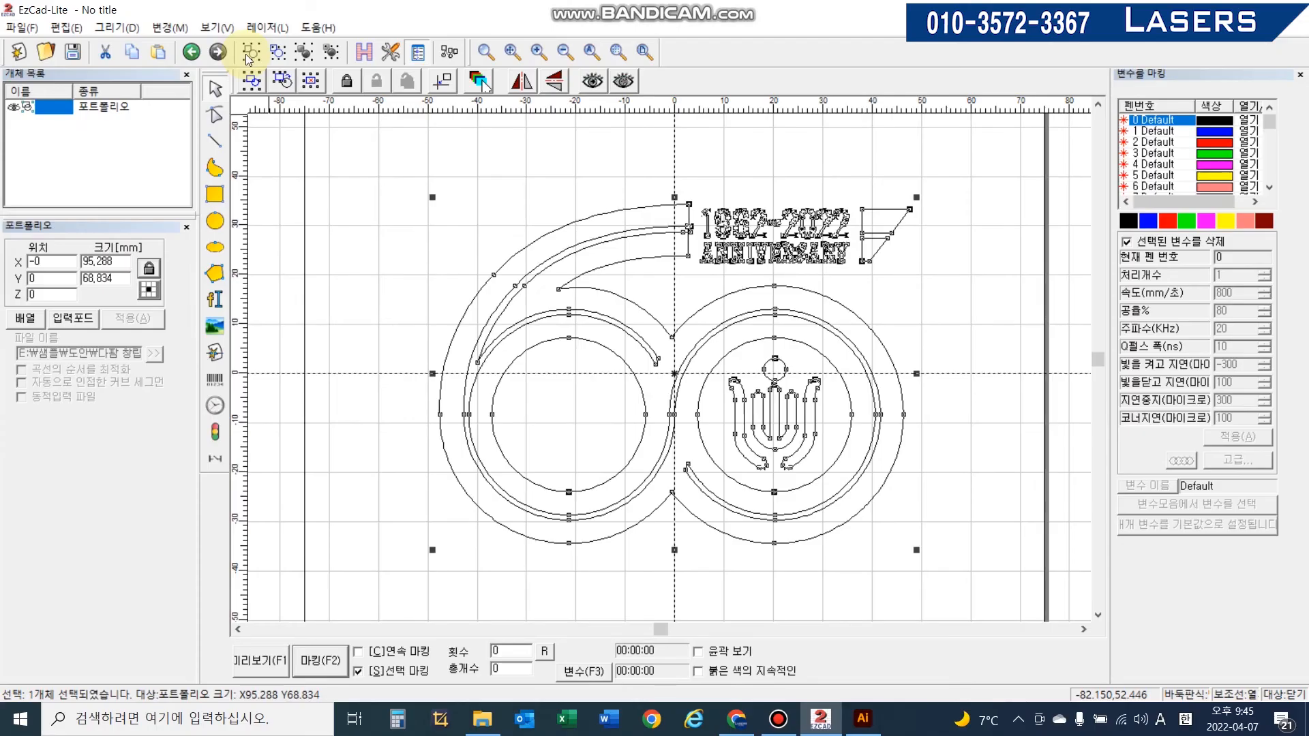
click(356, 55)
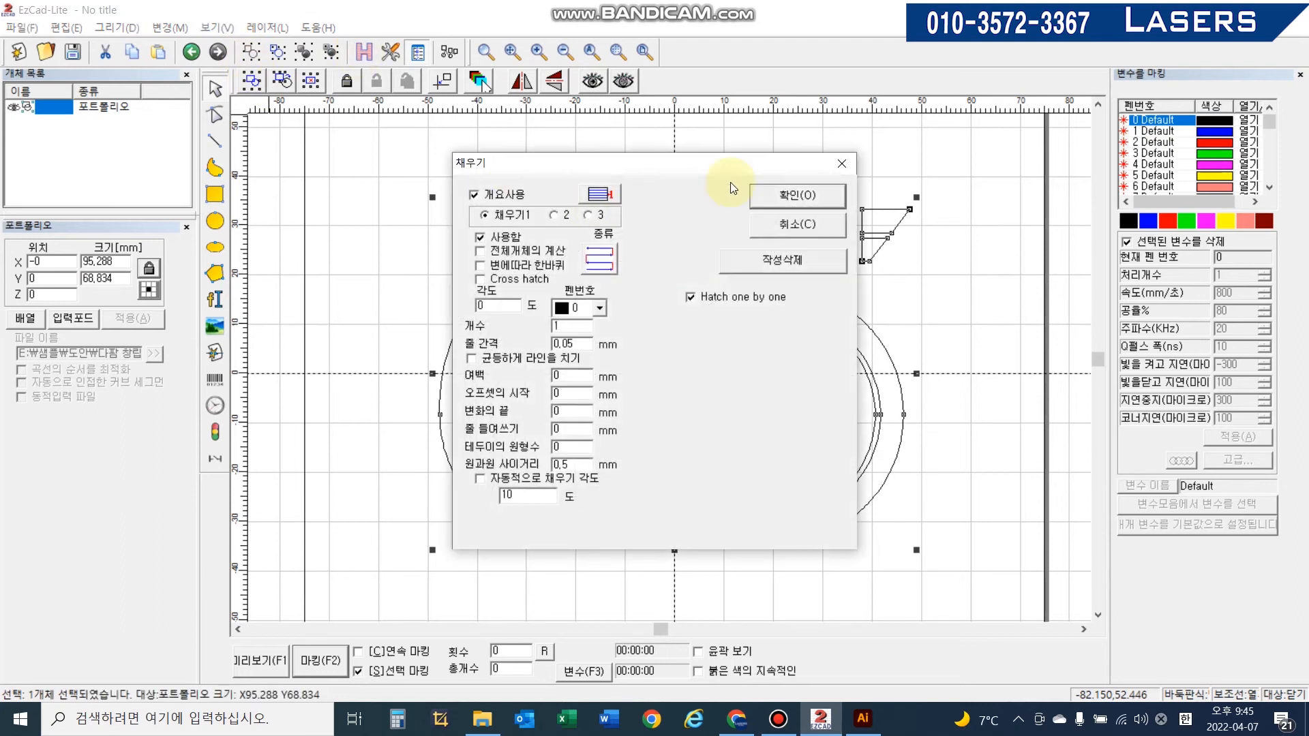
click(790, 197)
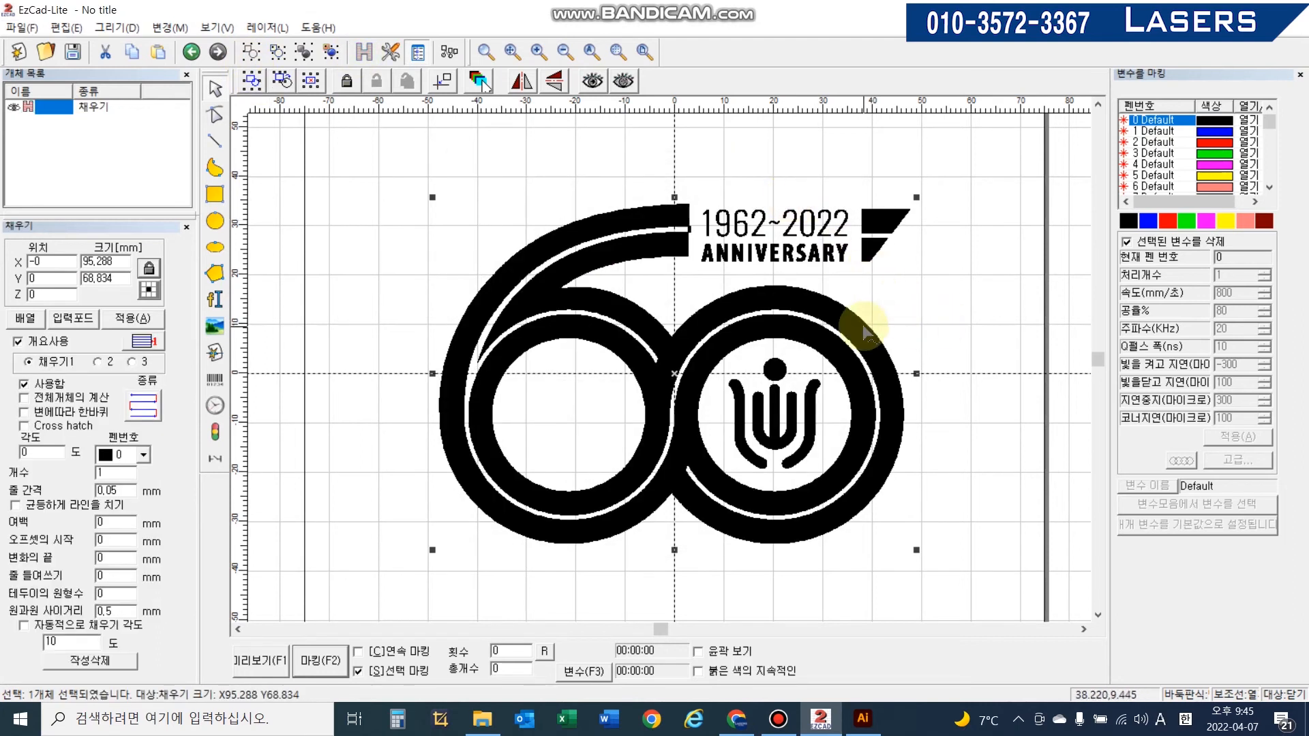
scroll(863, 295, up, 4)
middle_drag(862, 295, 637, 477)
scroll(652, 451, up, 2)
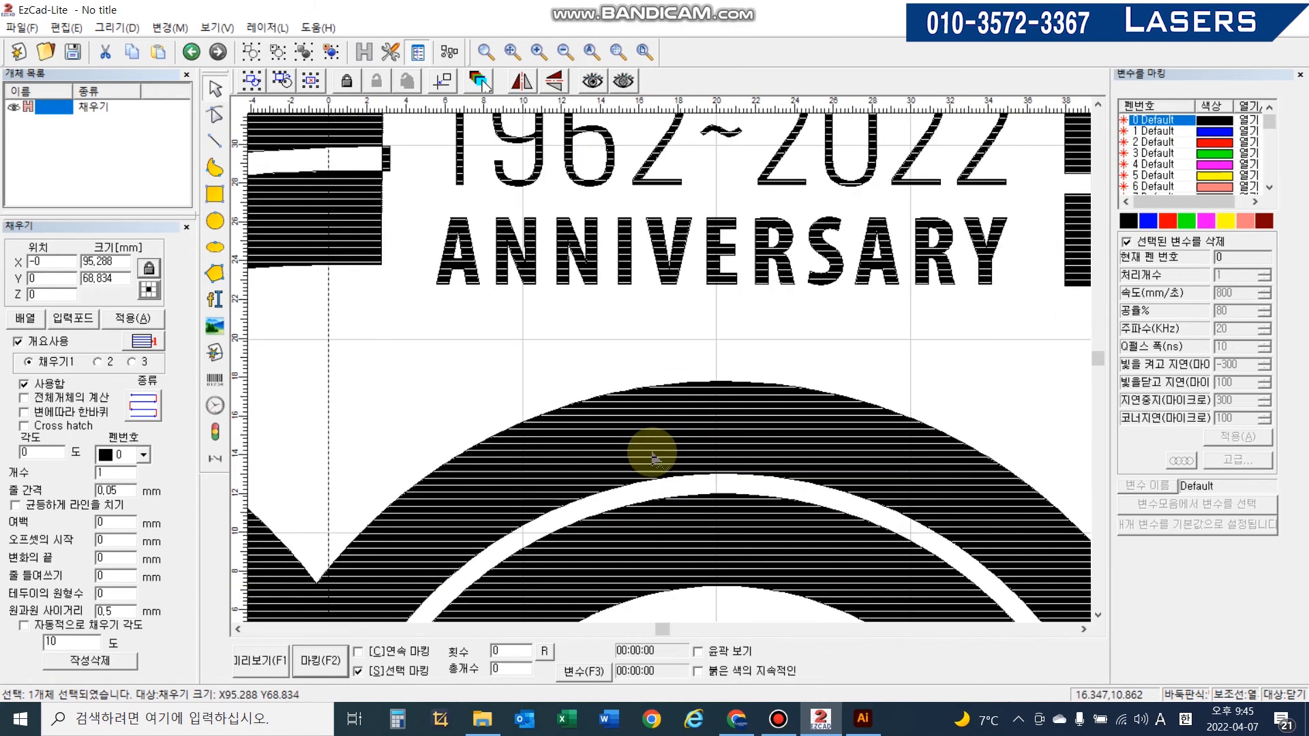
scroll(652, 455, down, 6)
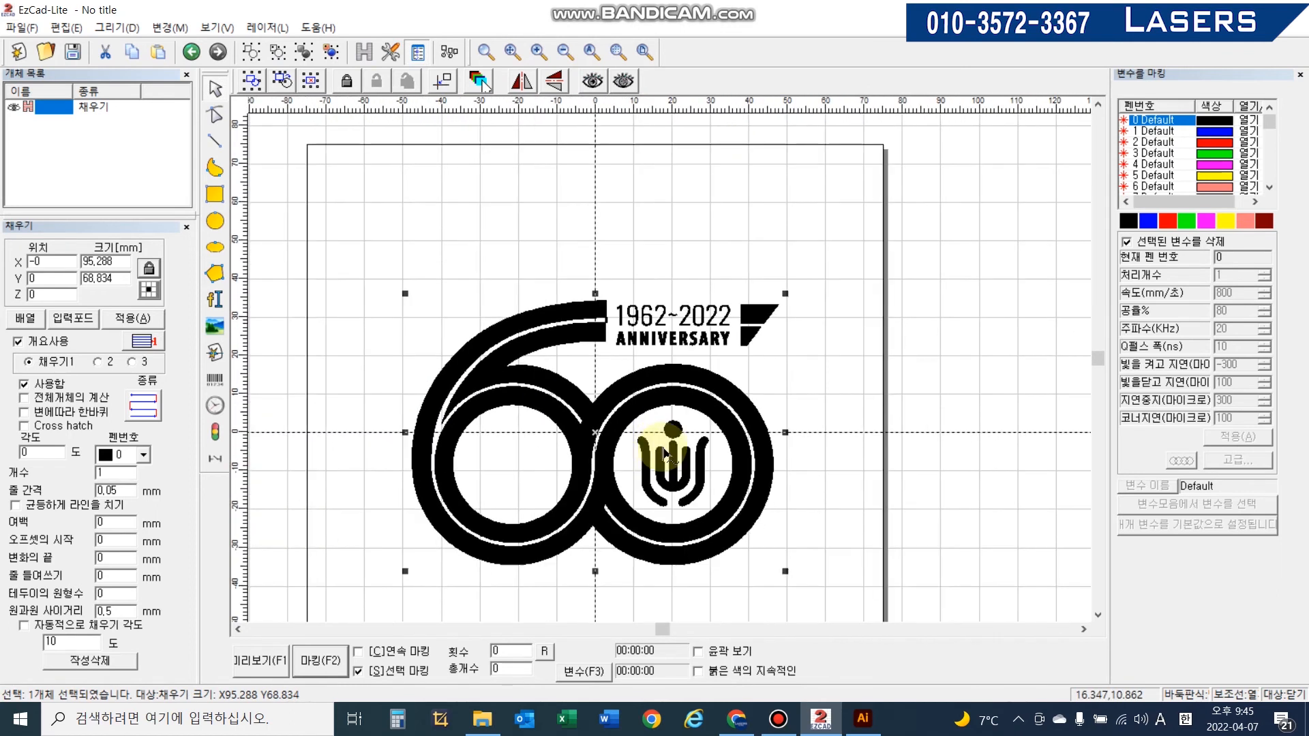
- Undo the hatch fill and the portfolio combination, then try hatch-filling the reselected curves again and undo it
key(ctrl+z)
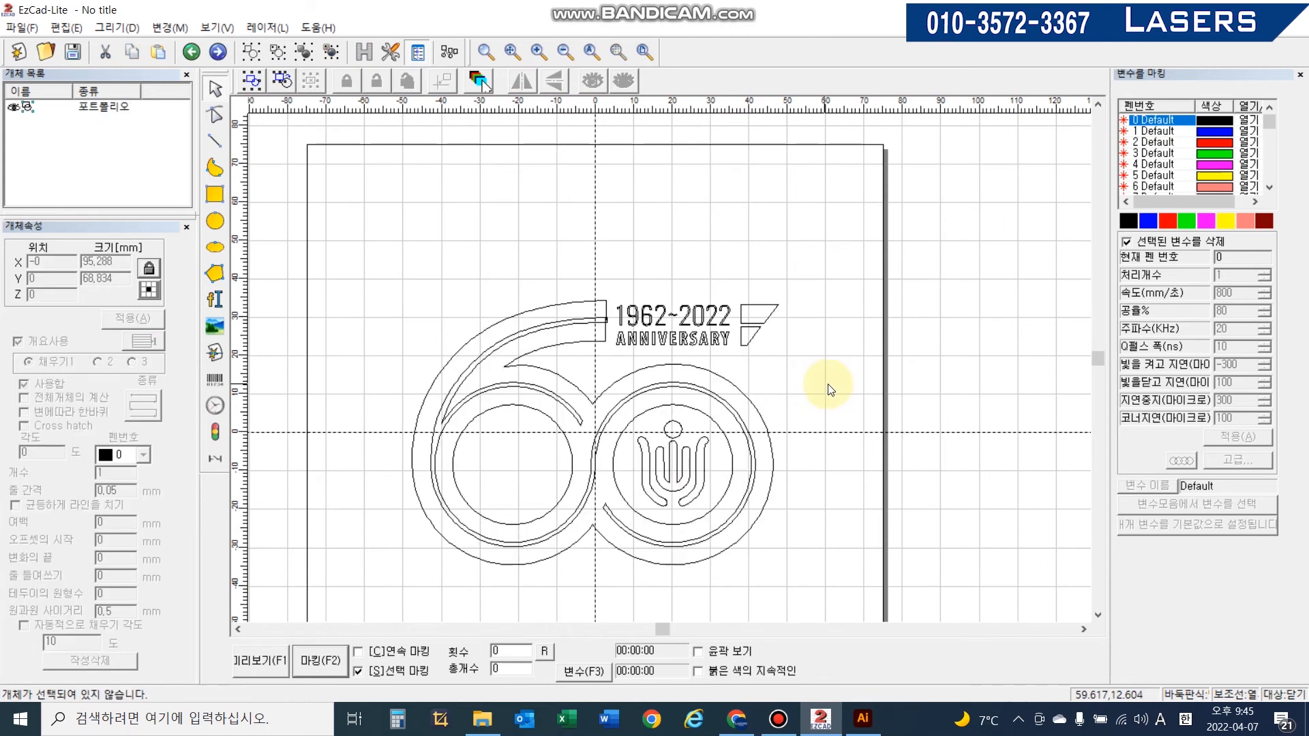
key(ctrl+z)
drag(362, 251, 934, 673)
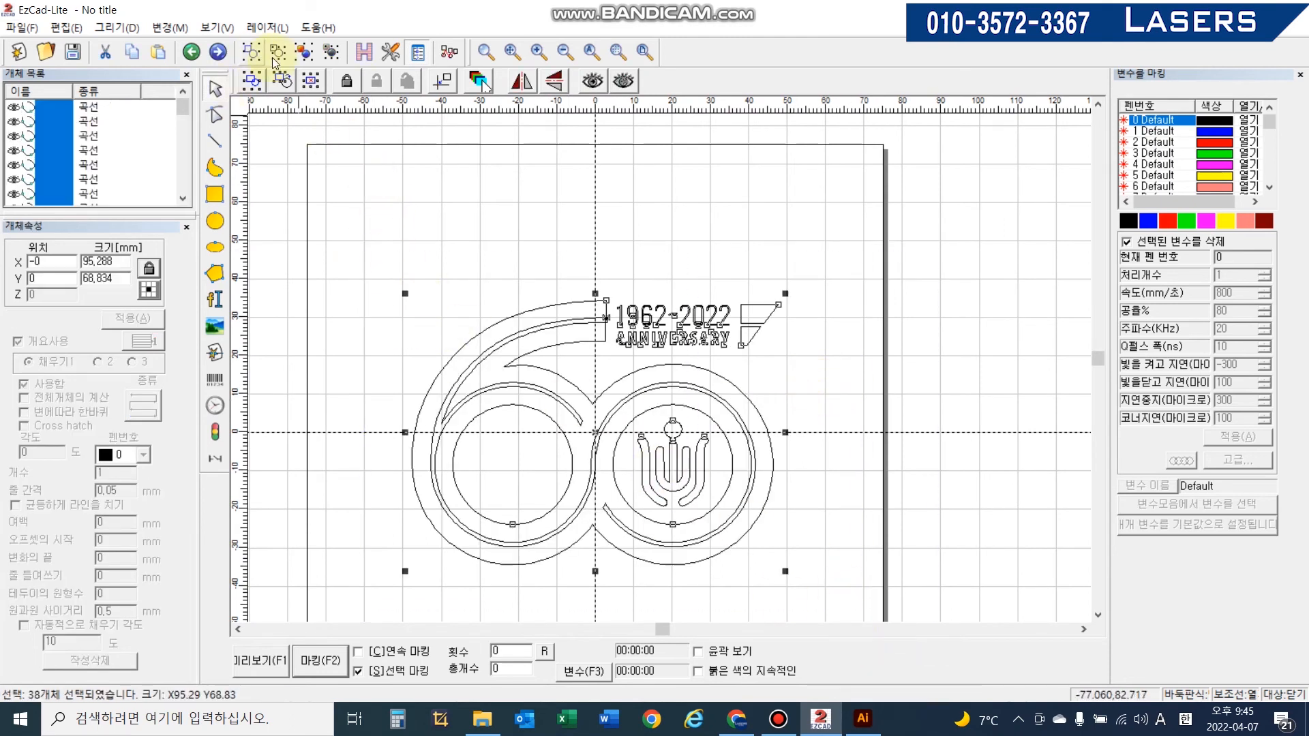
click(365, 53)
click(759, 196)
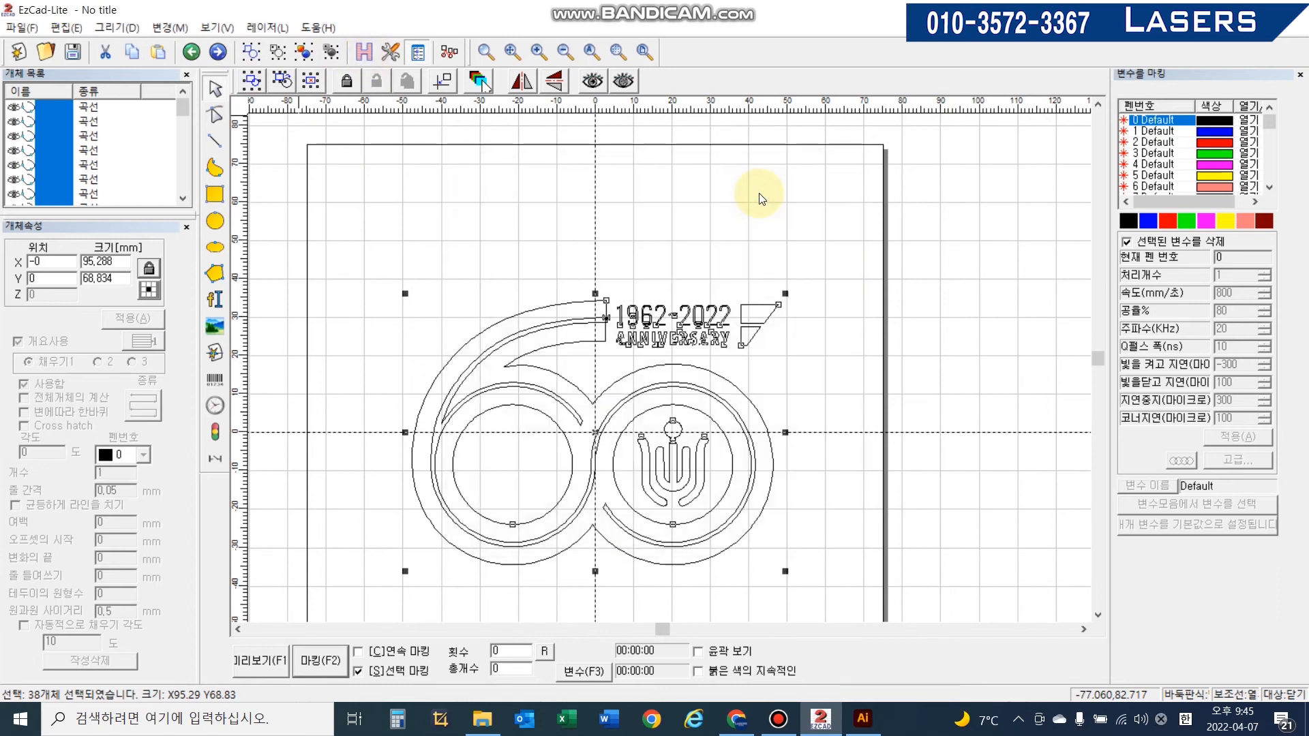
click(817, 280)
key(ctrl+z)
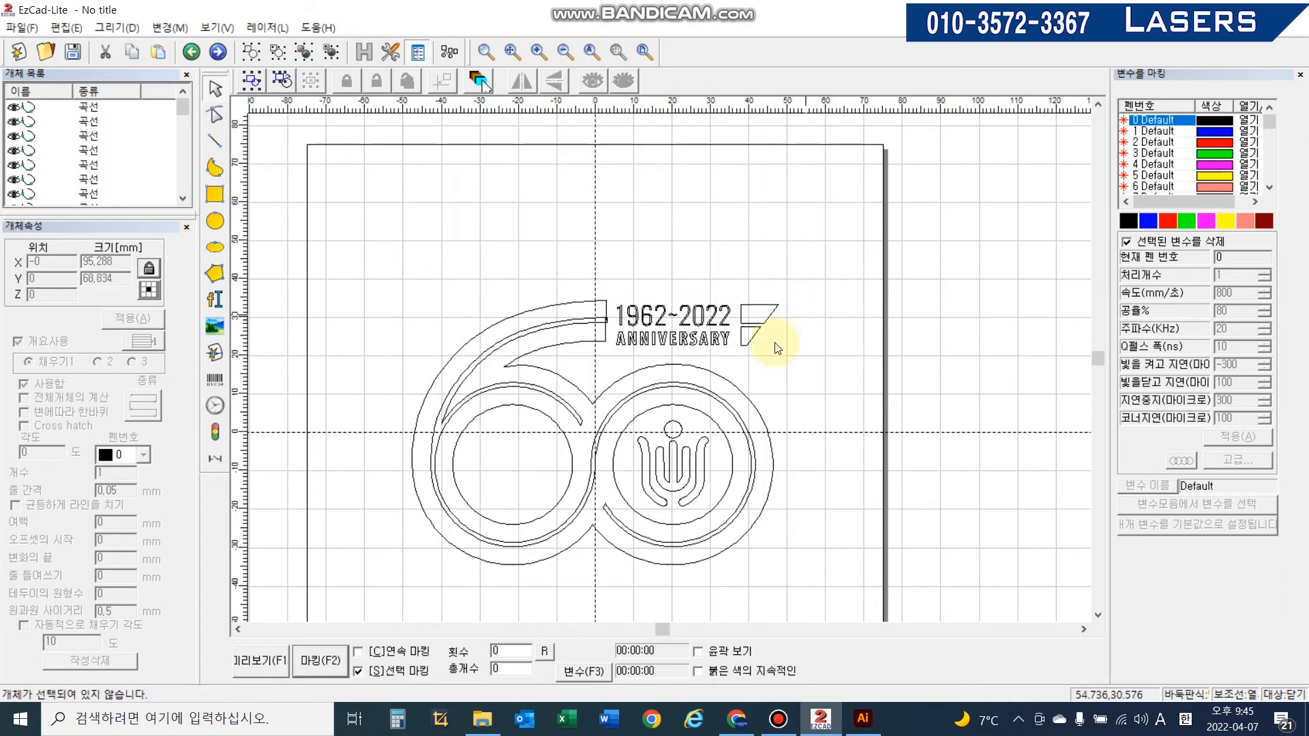
- Select all curves, combine them into one portfolio, hatch-fill it with the default settings, and inspect it up close
drag(788, 547, 907, 637)
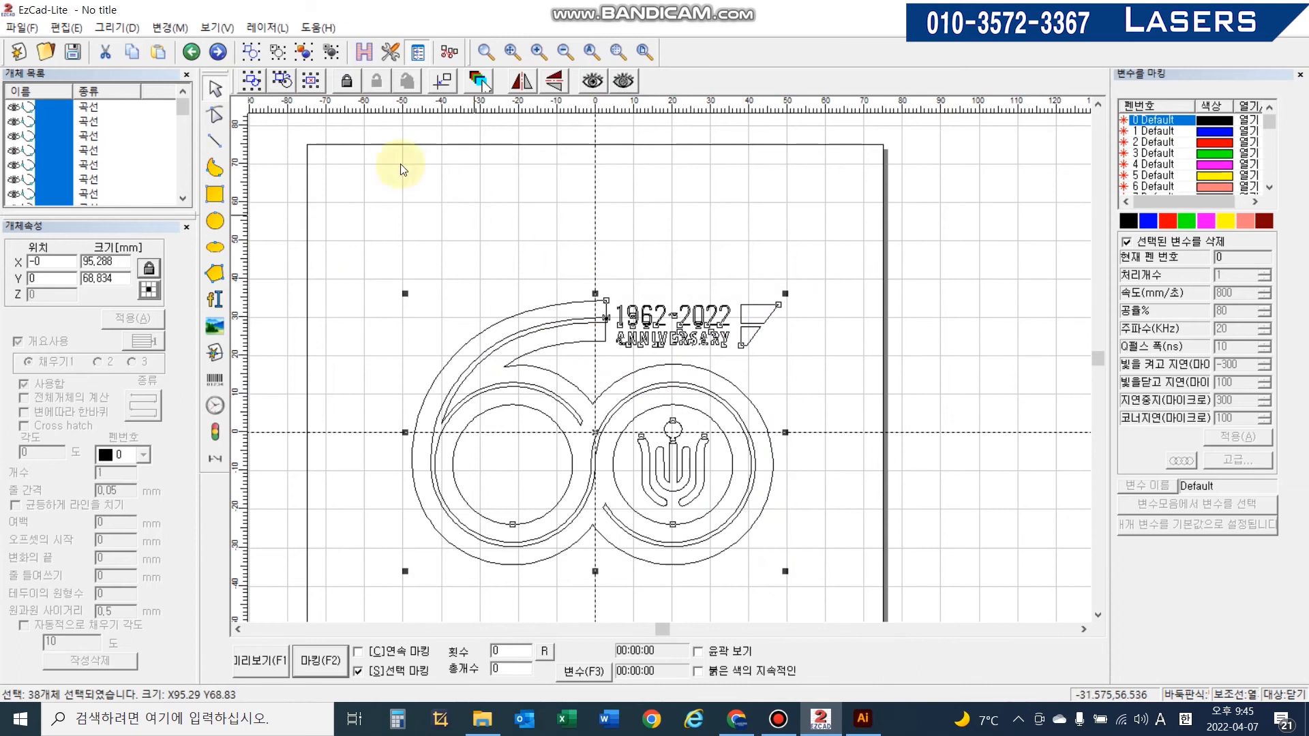
click(251, 58)
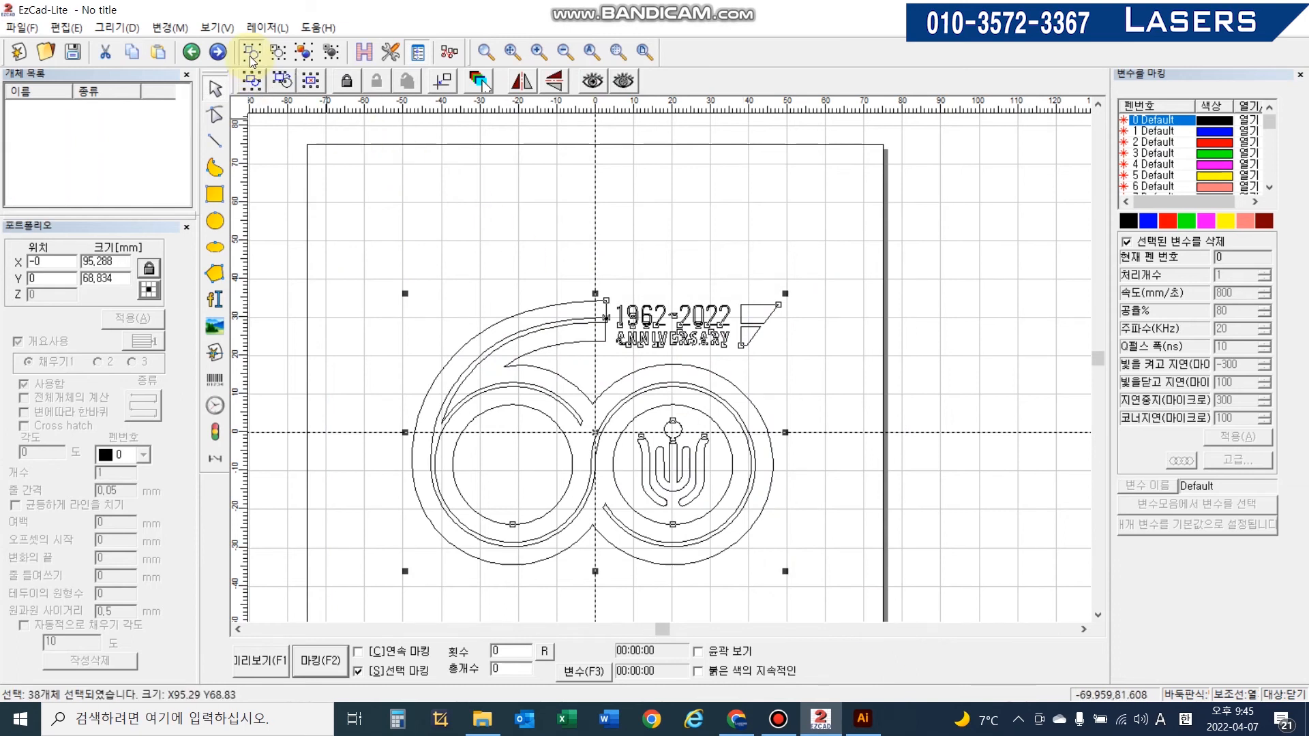
click(359, 55)
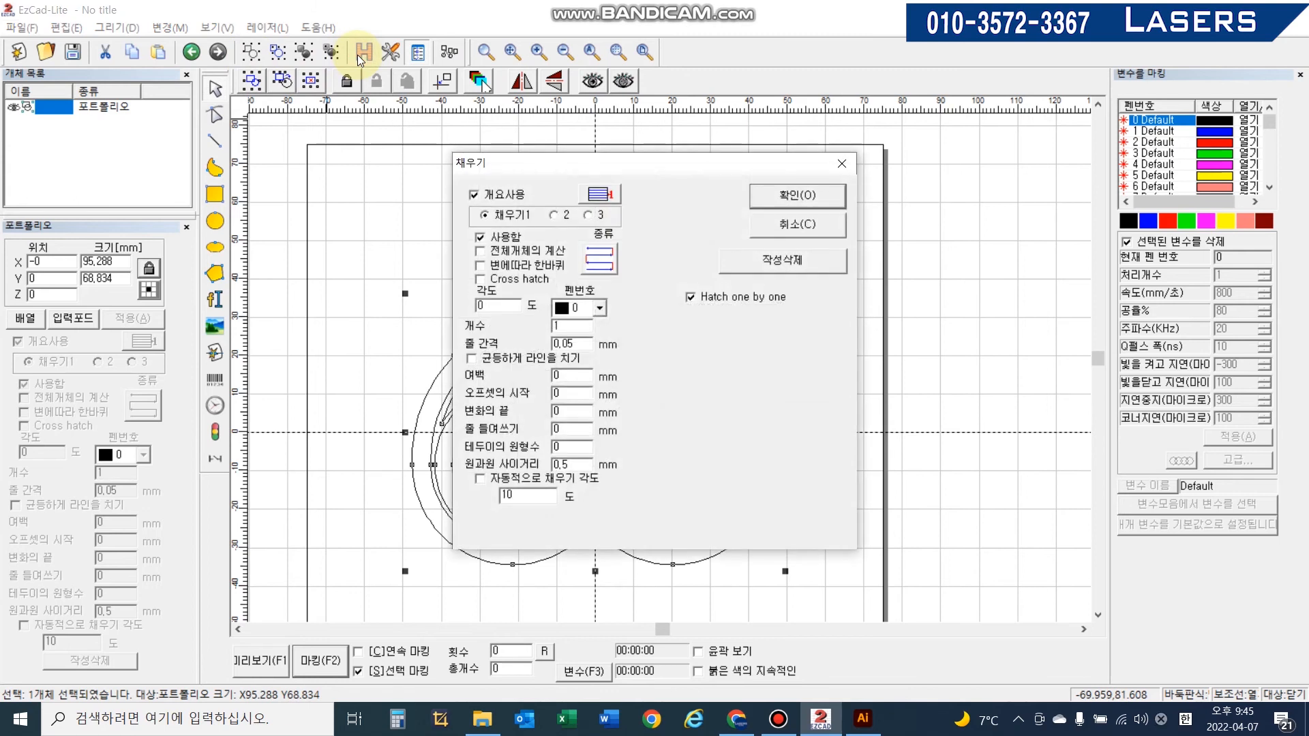
click(807, 197)
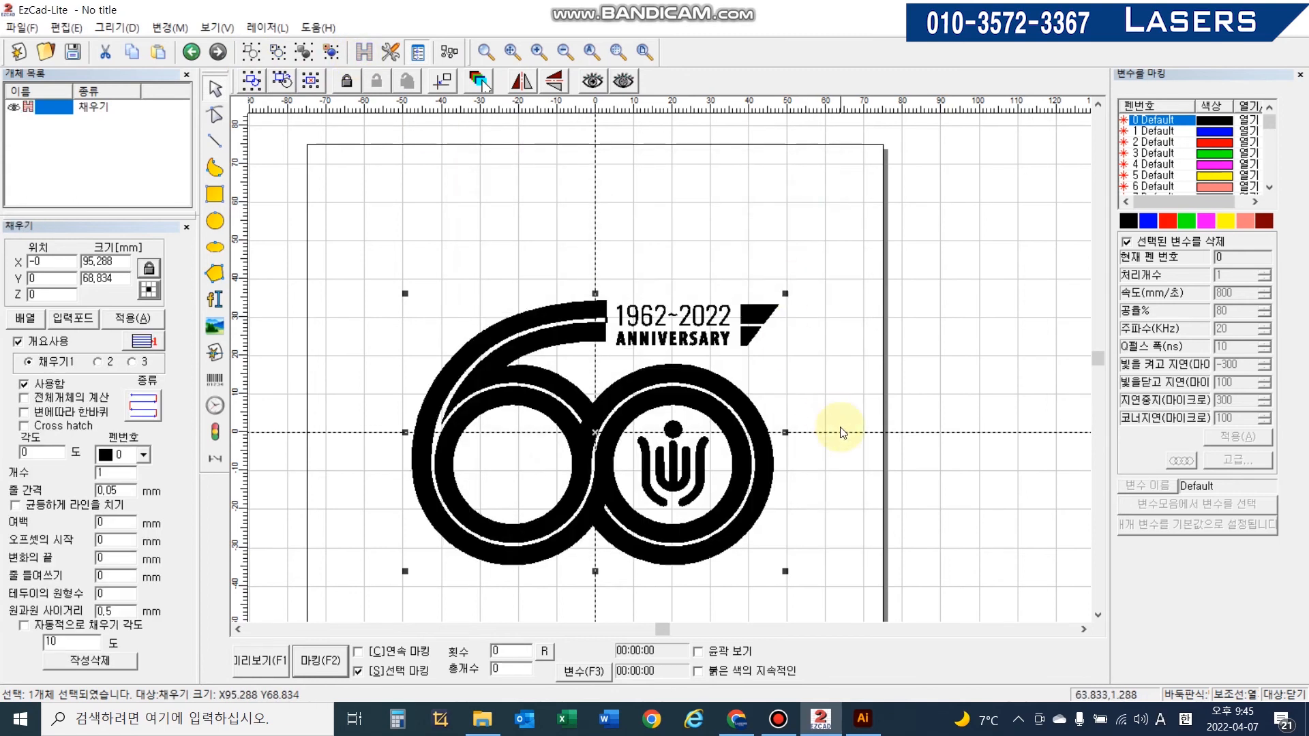
middle_drag(709, 525, 767, 466)
scroll(769, 286, up, 4)
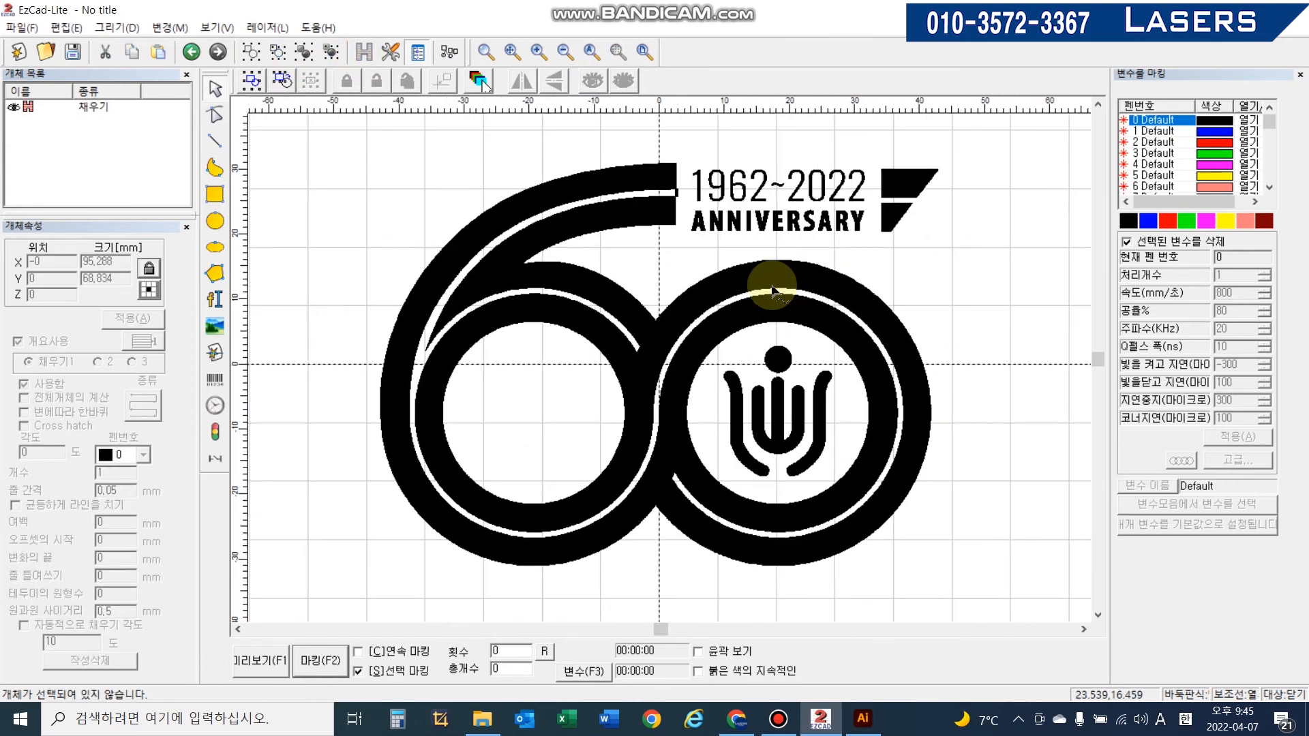
scroll(764, 289, down, 3)
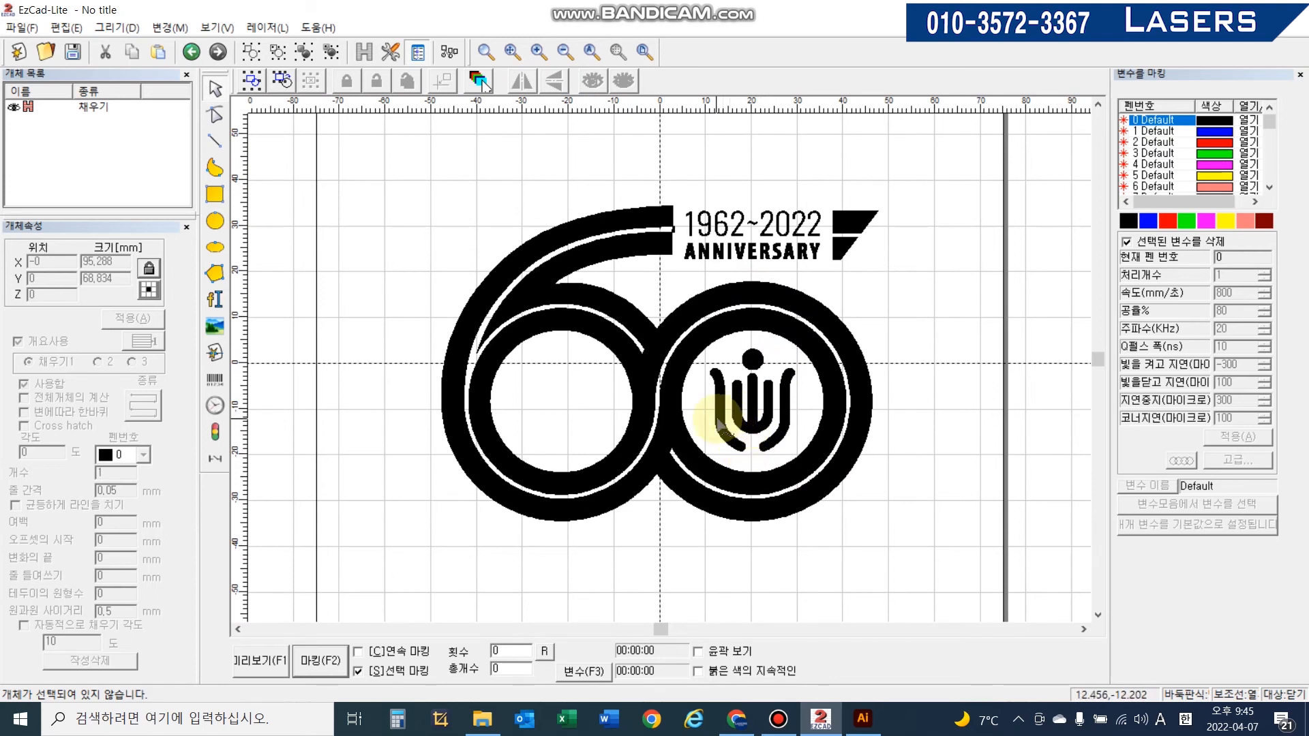
- Create a new document and try opening the vector file 8684149_thought_process_management_business_idea_icon.ai
click(18, 50)
click(657, 394)
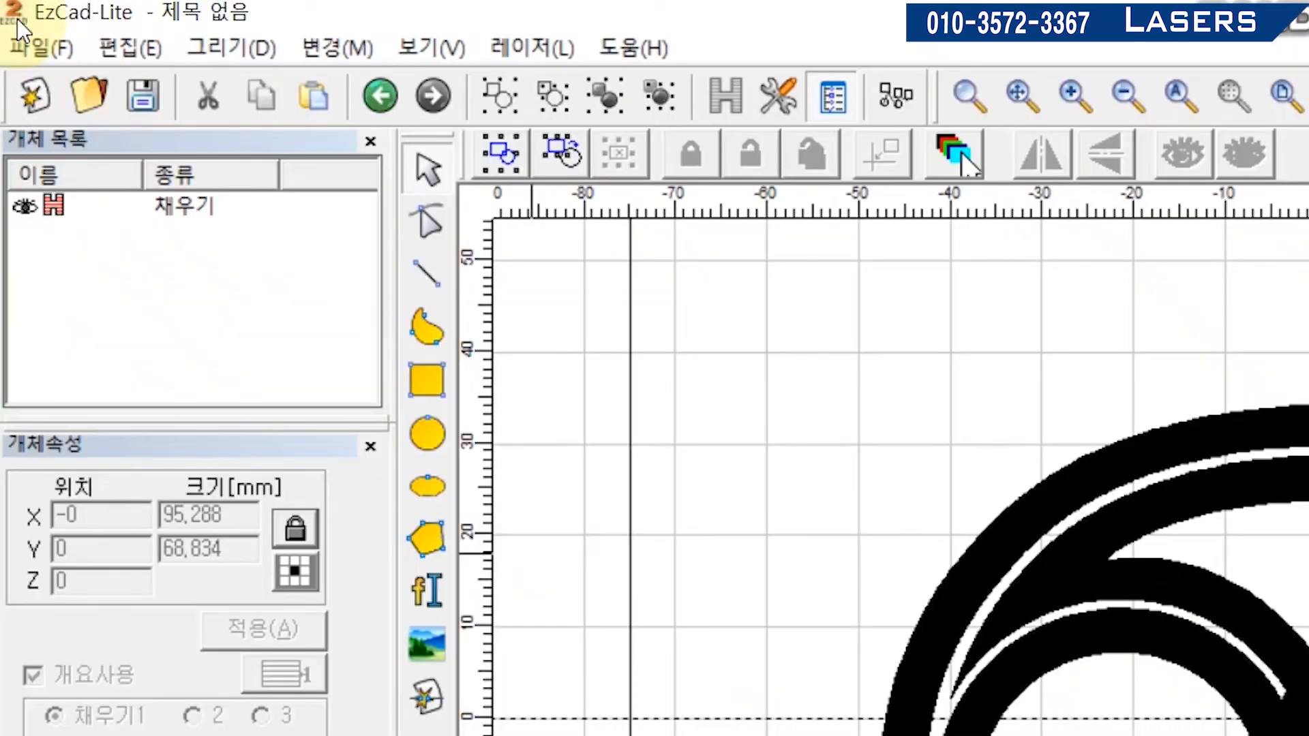
click(19, 28)
click(145, 251)
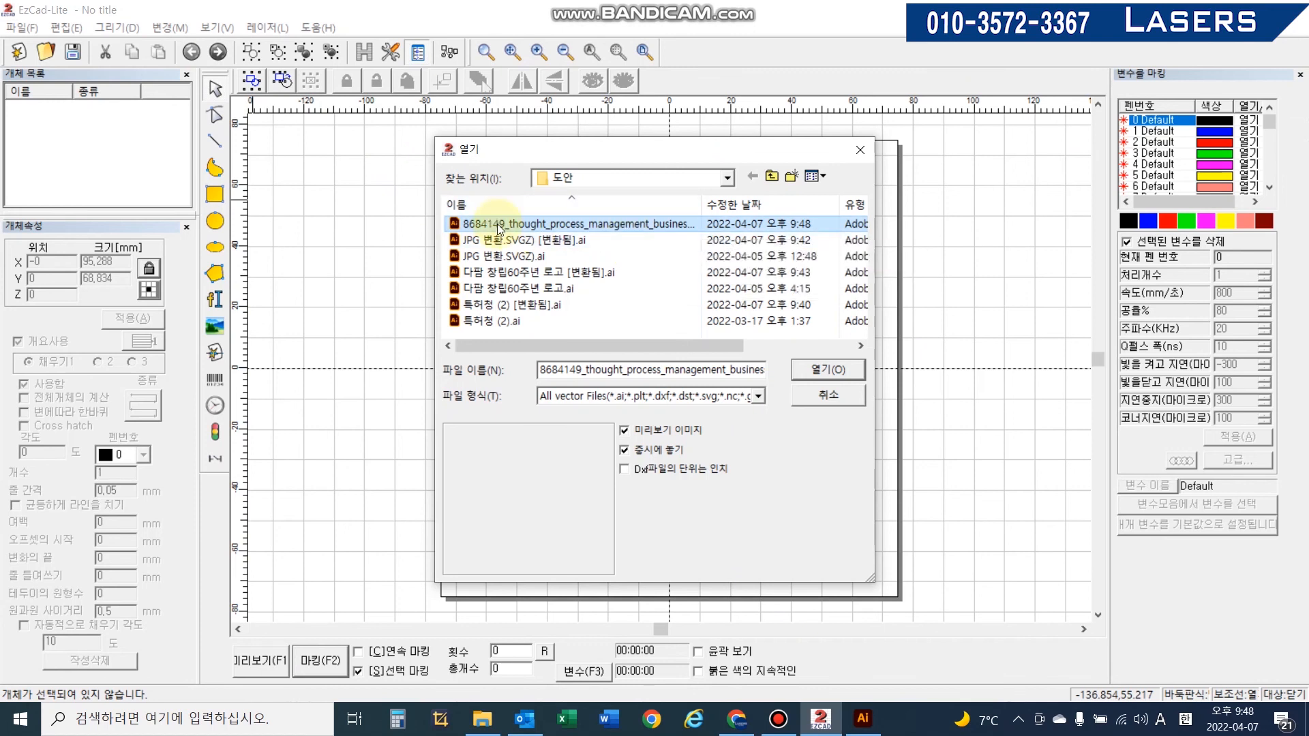
key(F2)
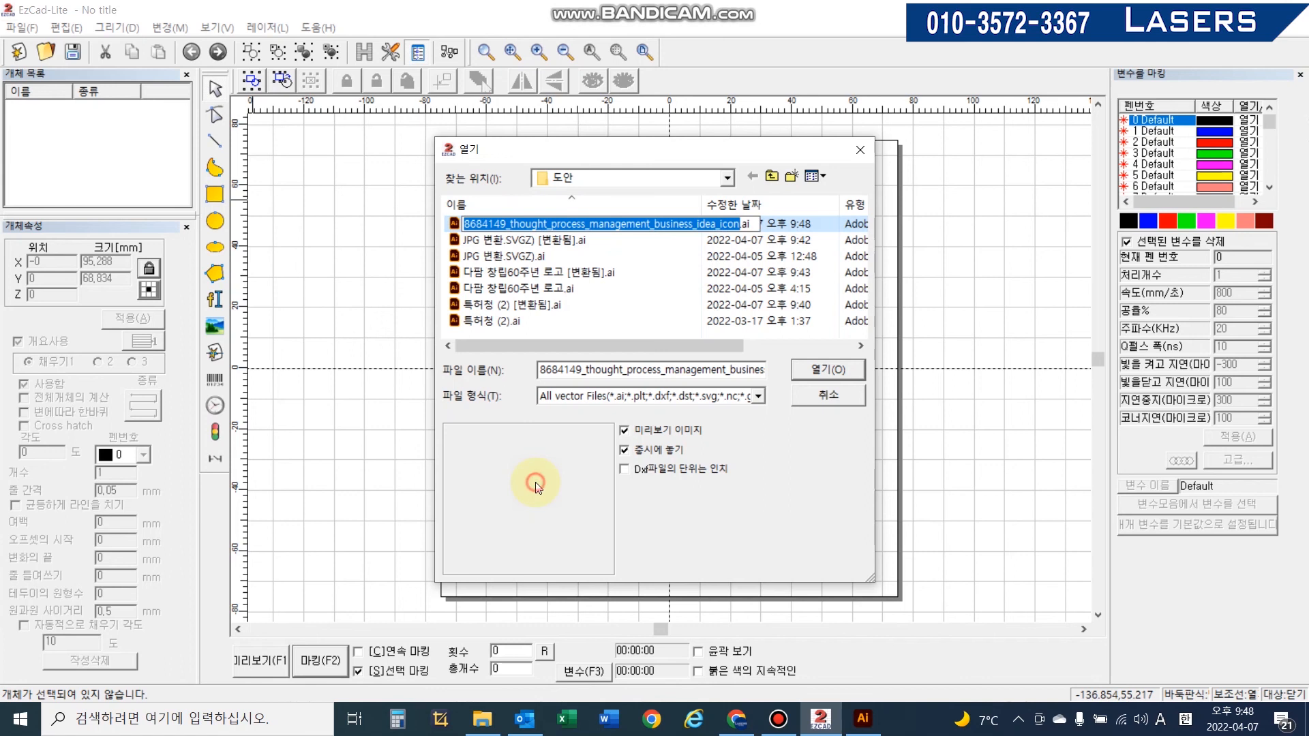
click(450, 226)
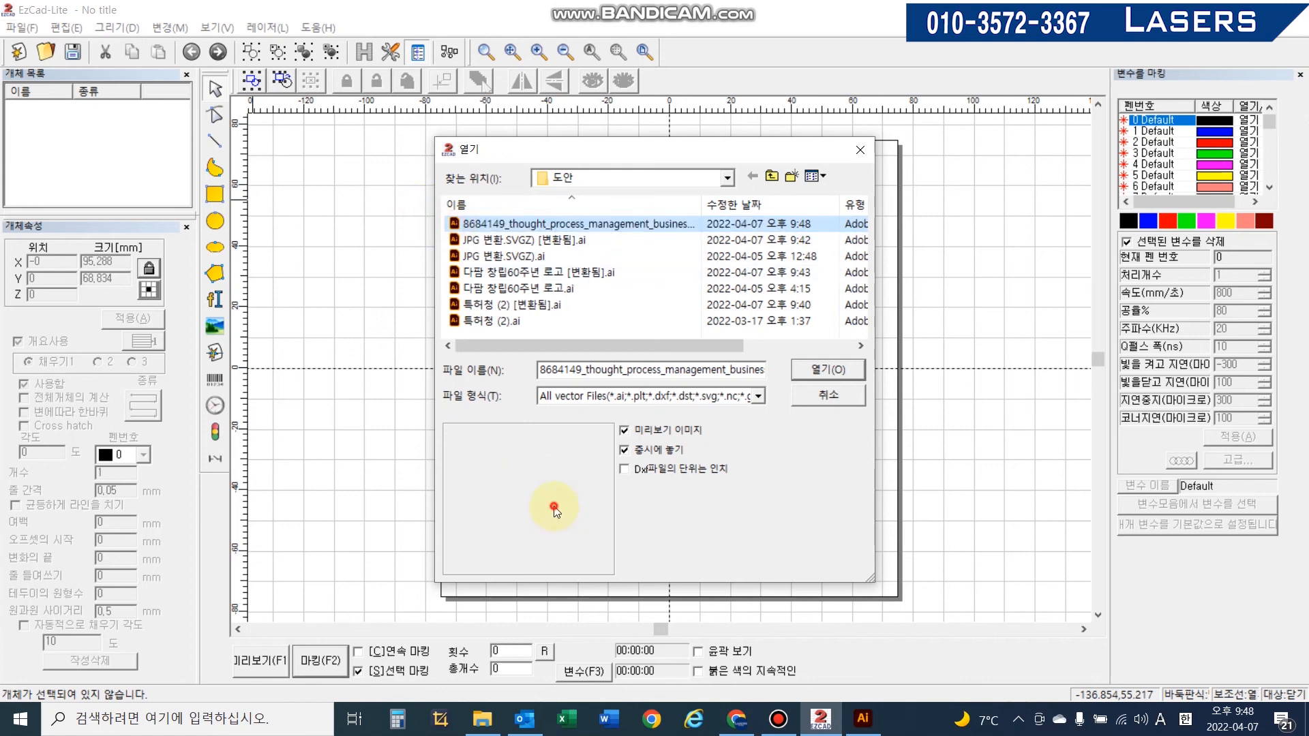
click(549, 240)
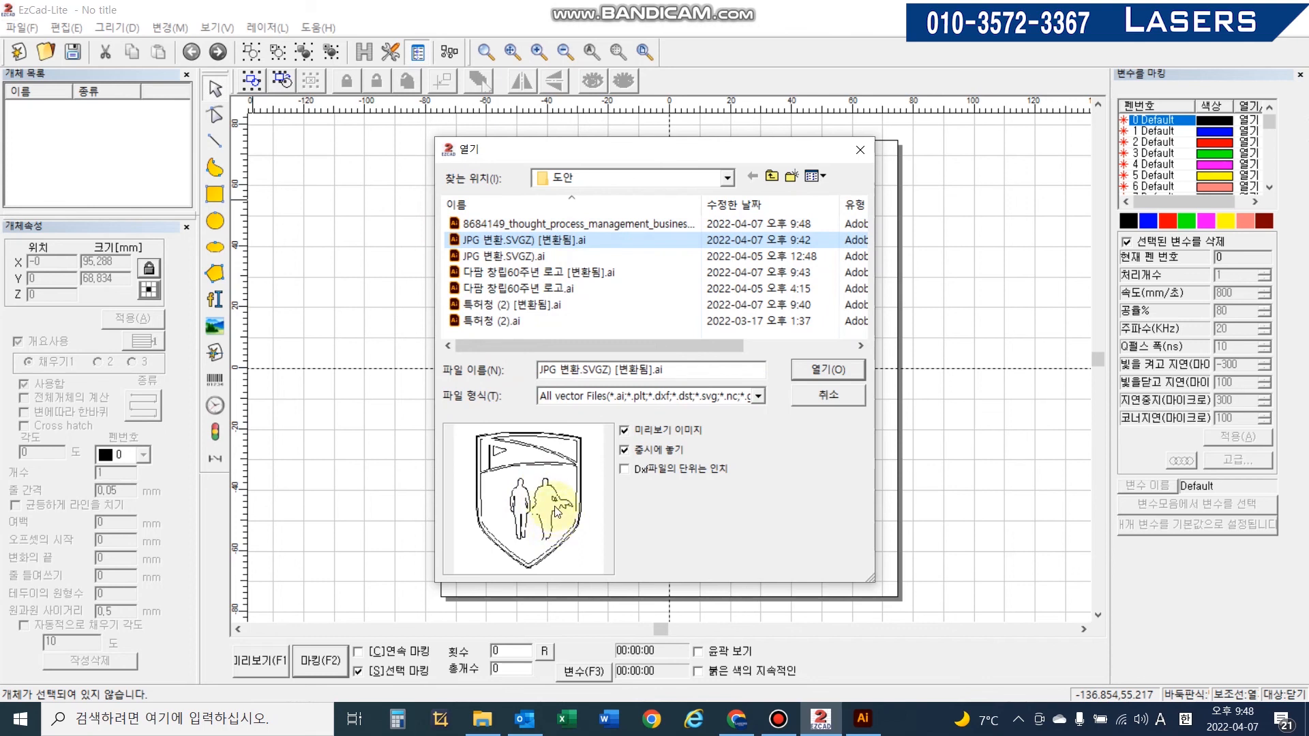
click(587, 224)
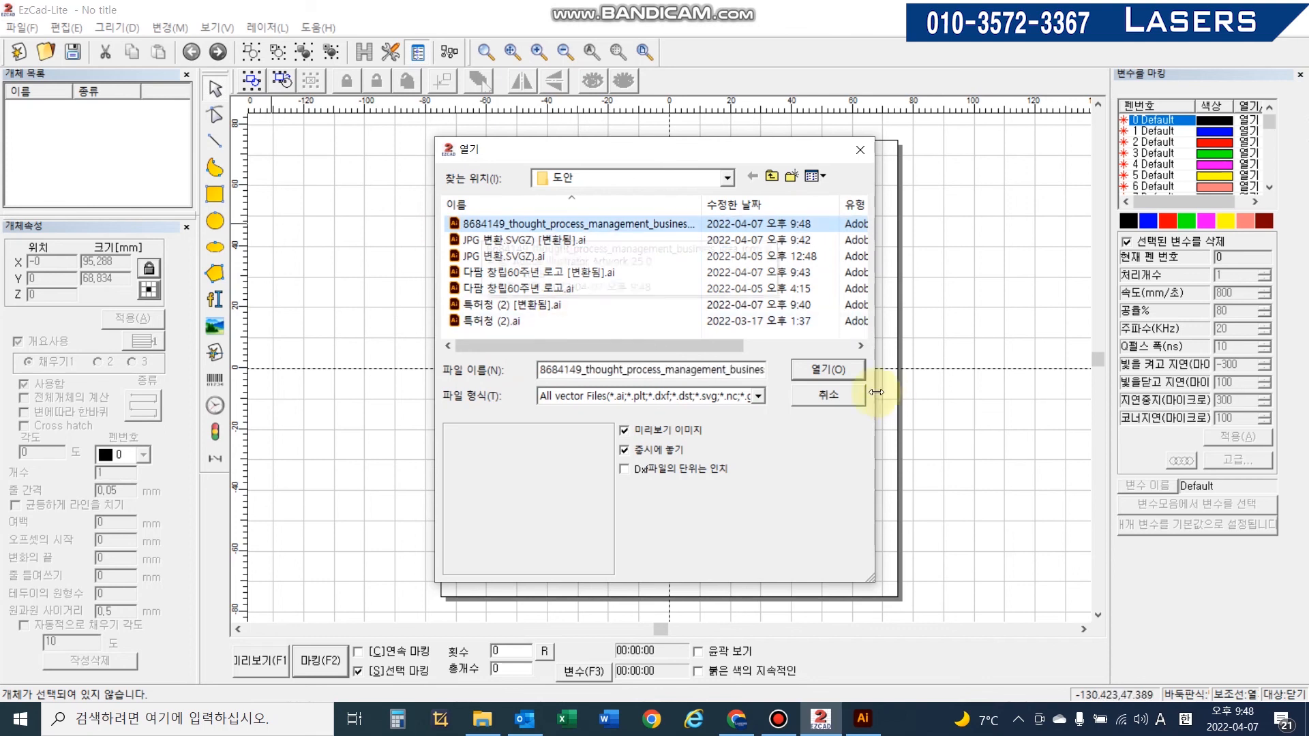
click(837, 377)
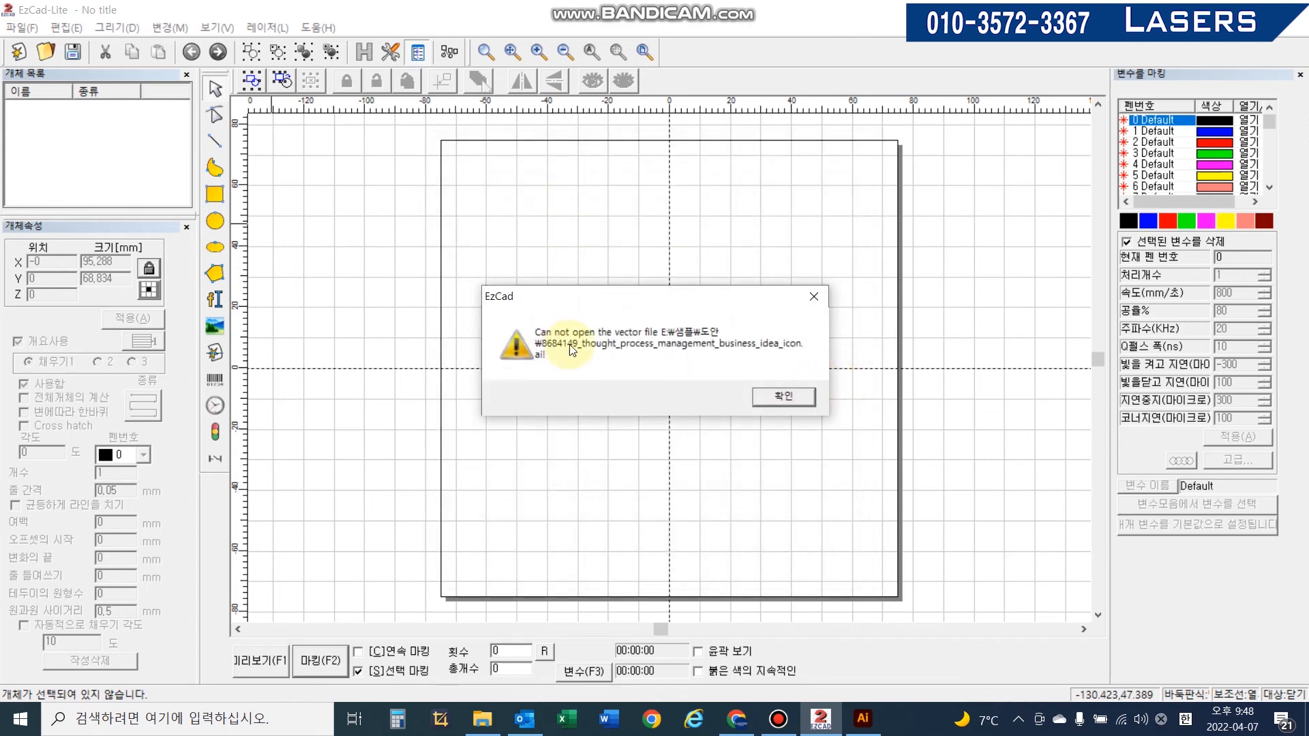
click(781, 401)
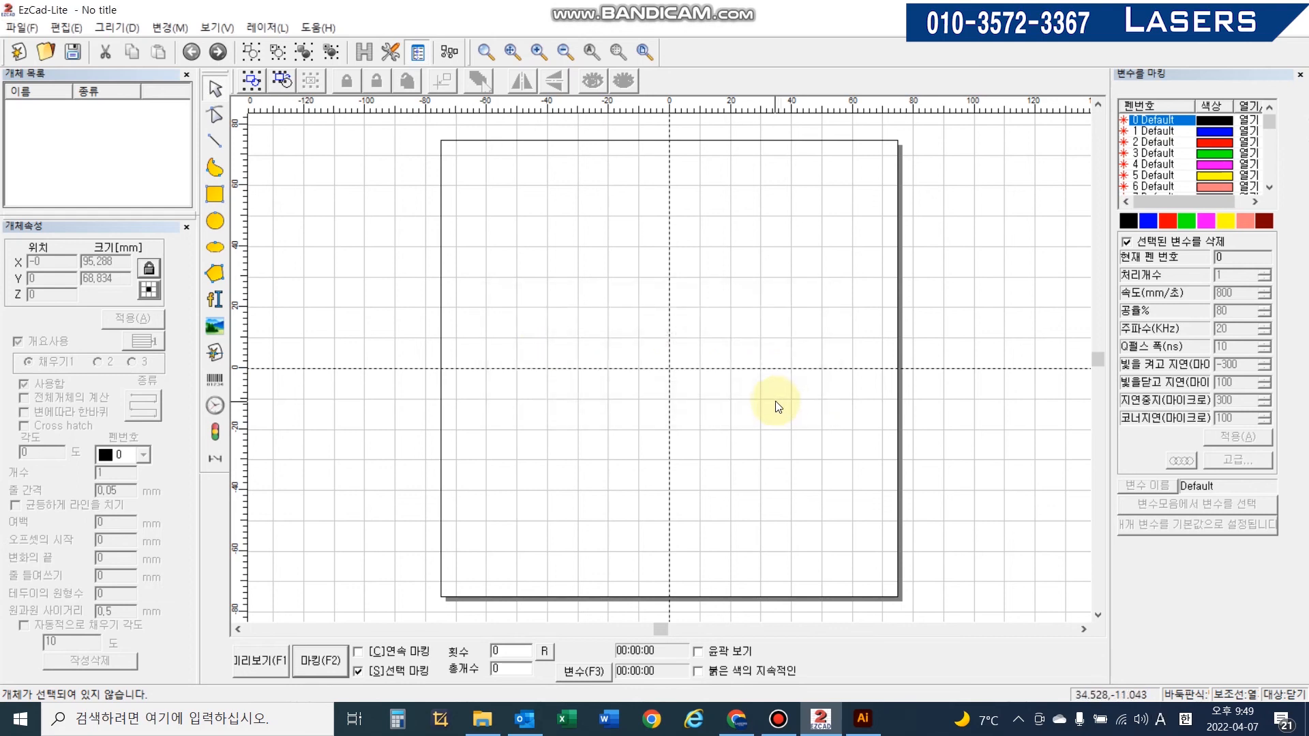